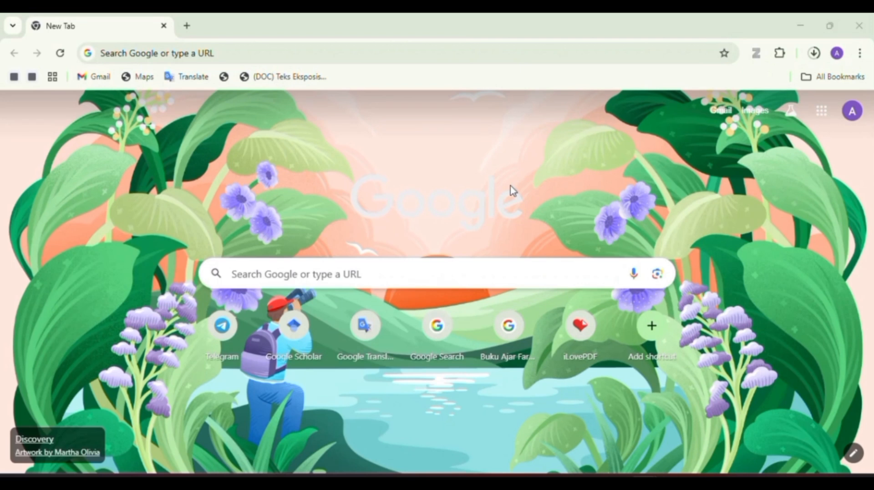
# Search Google for "download chemsketch" and open the ACD/Labs "Download Chemistry Software" result
pyautogui.click(383, 280)
pyautogui.write('down')
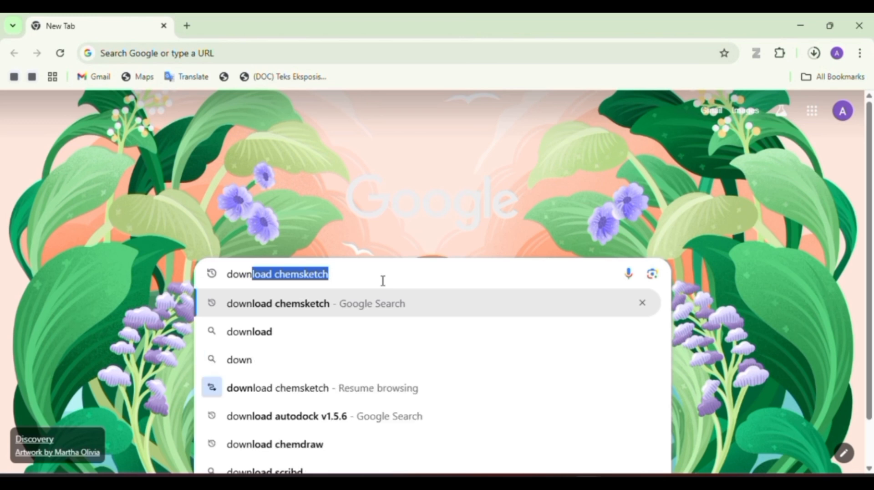
pyautogui.write(';loa')
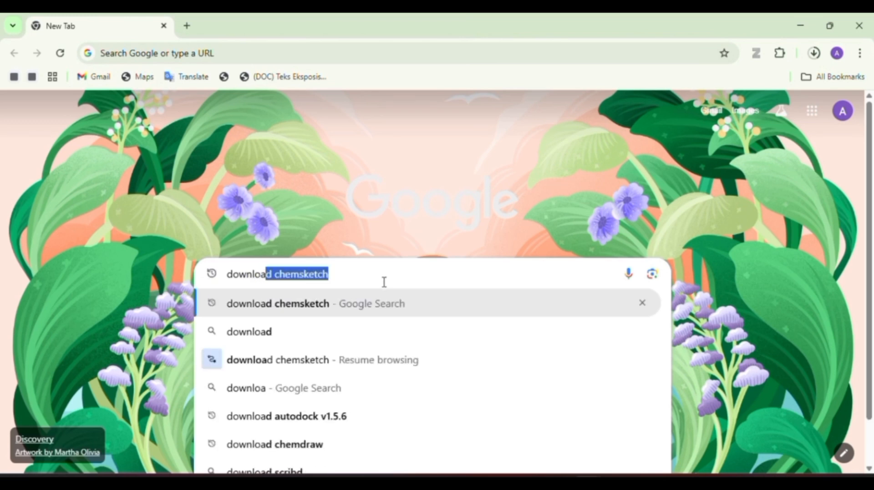
pyautogui.press('Return')
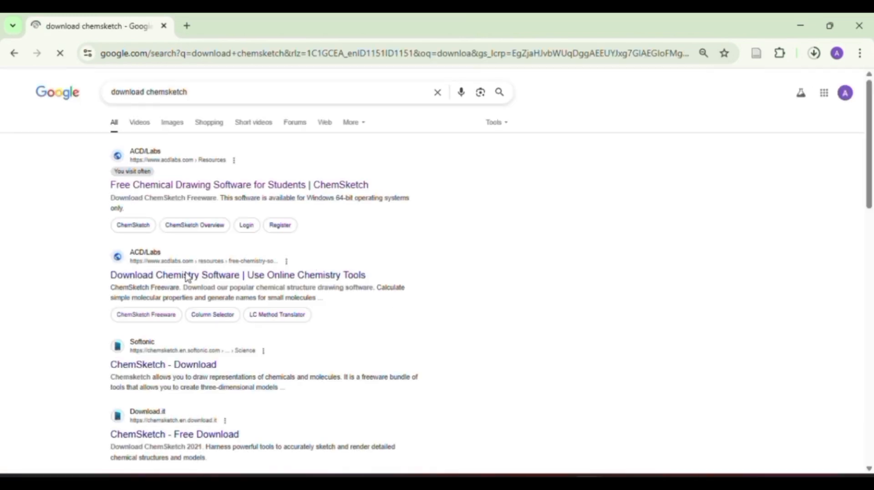
pyautogui.click(296, 279)
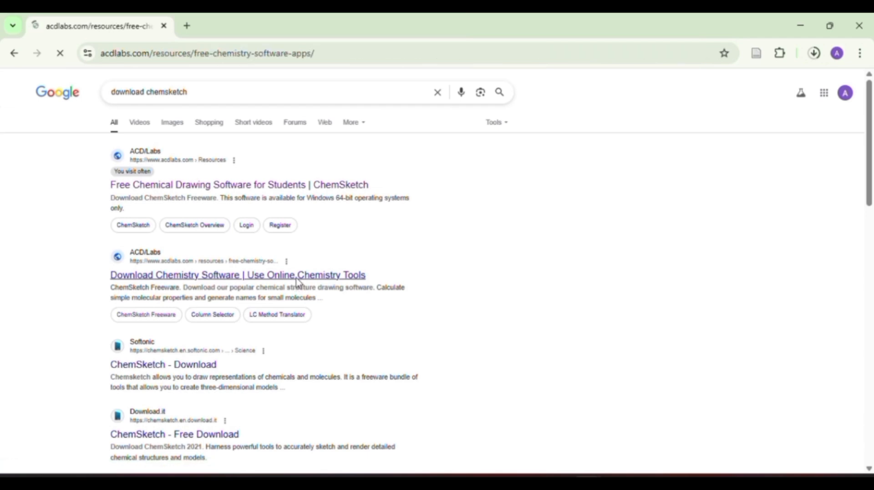
# Go to the ChemSketch Freeware page and open its download request form
pyautogui.scroll(-5, 416, 387)
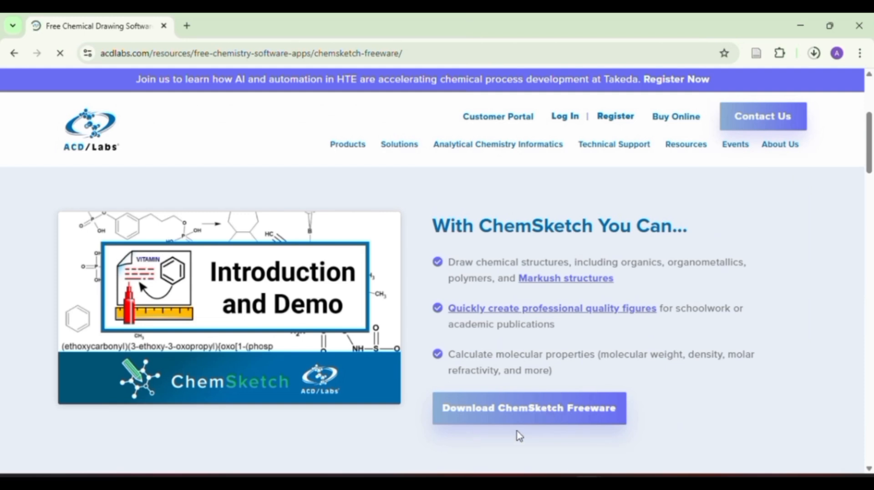
pyautogui.click(532, 415)
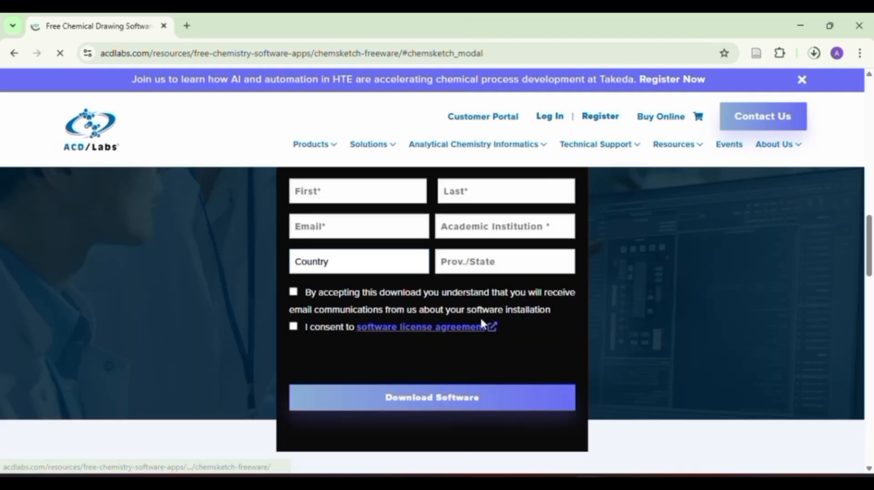
pyautogui.scroll(2, 482, 321)
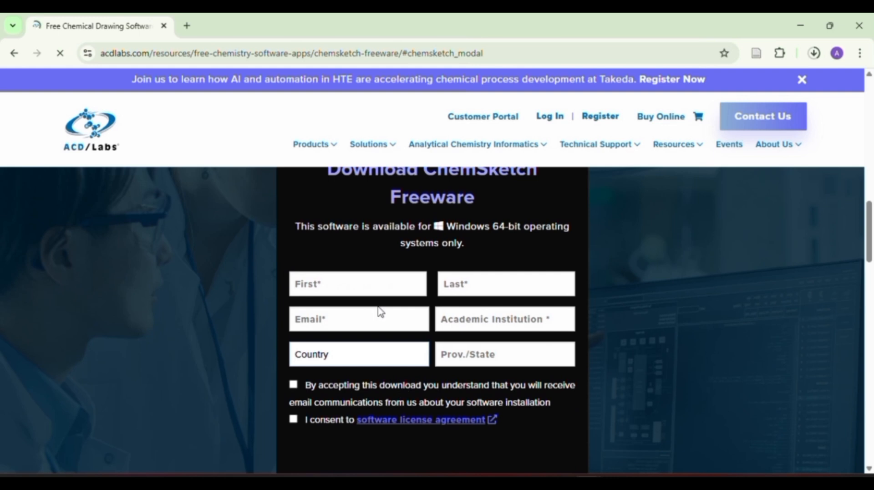
# Accept the email communications and software license agreement terms on the filled-in form, and submit the download request
pyautogui.scroll(-2, 378, 308)
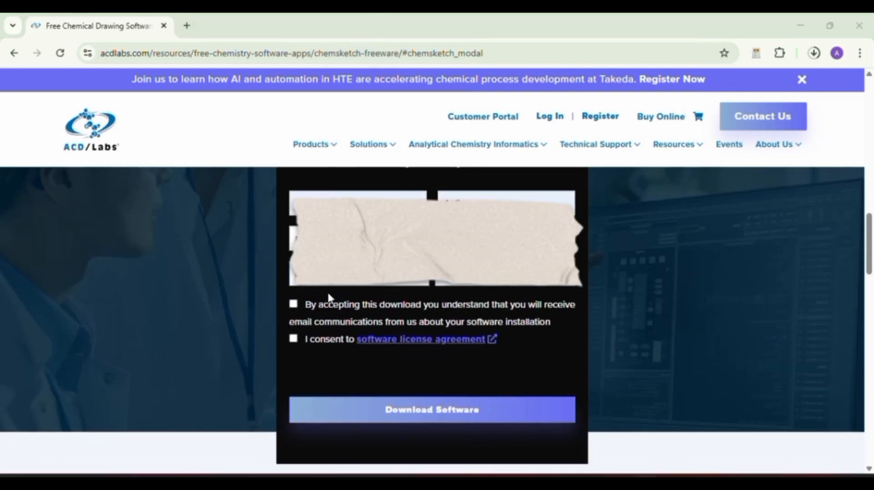
pyautogui.click(293, 304)
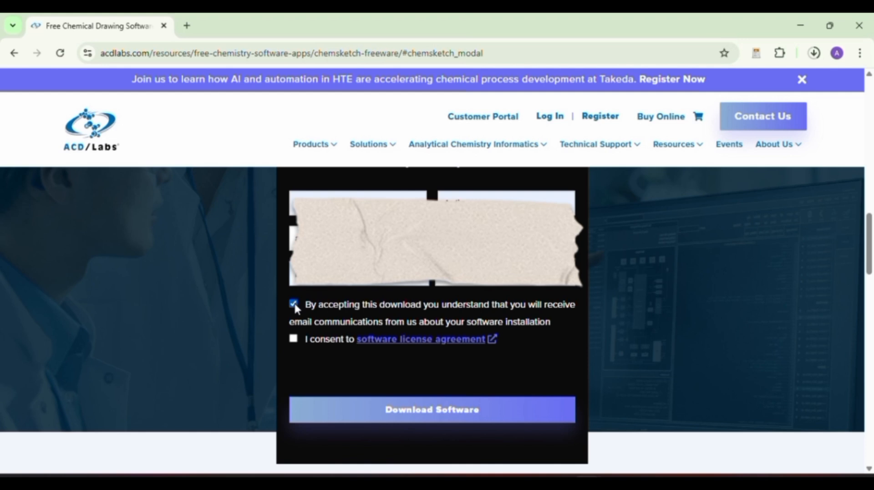
pyautogui.click(294, 338)
pyautogui.click(428, 409)
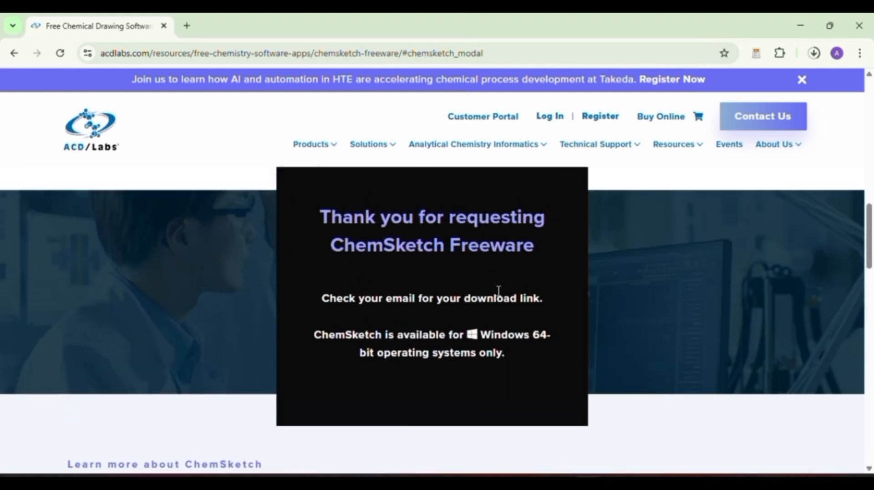
pyautogui.scroll(1, 498, 291)
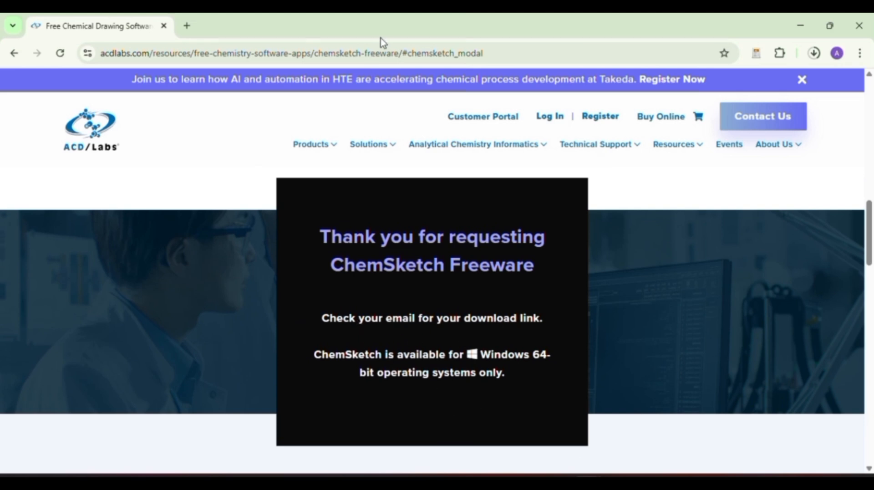
# Open the Gmail inbox in a new tab and download ChemSketch Freeware through the link in the ACD/Labs email
pyautogui.hotkey('ctrl', 't')
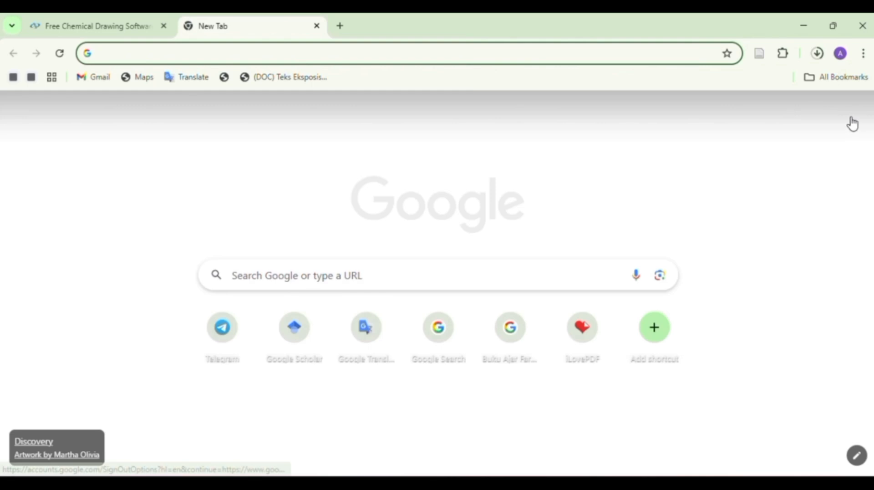
pyautogui.click(834, 117)
pyautogui.click(826, 182)
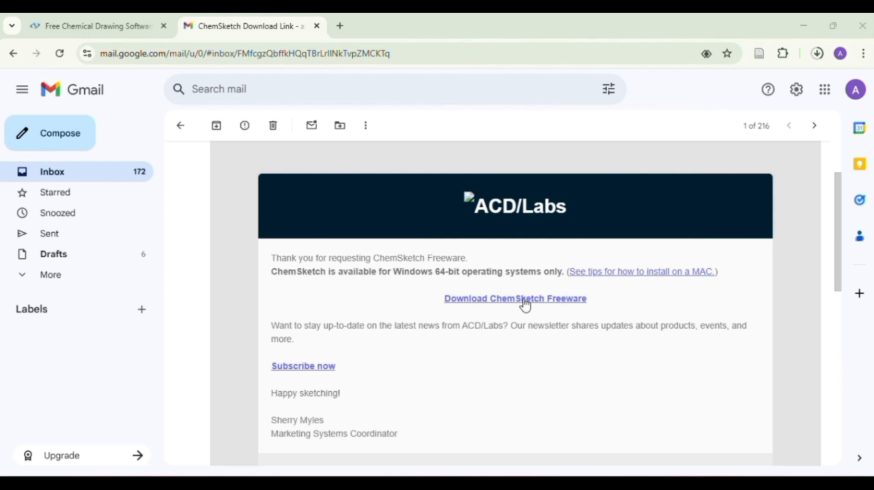
pyautogui.click(507, 328)
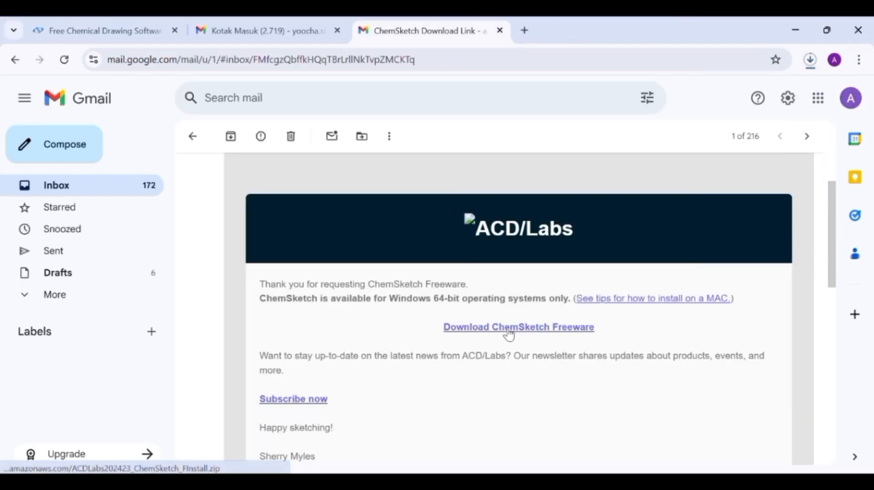
# Open the downloaded ACDLabs202423_ChemSketch_FInstall.zip archive and run its setup application
pyautogui.click(810, 59)
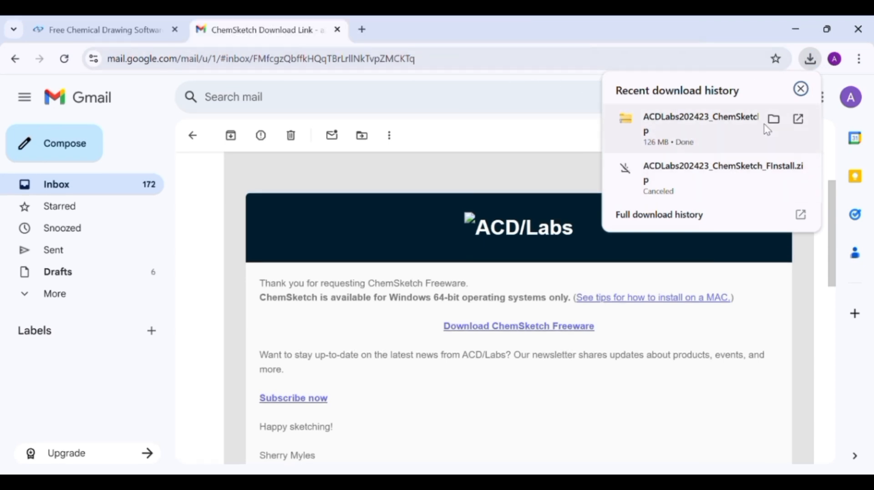
pyautogui.moveTo(698, 114)
pyautogui.click(799, 119)
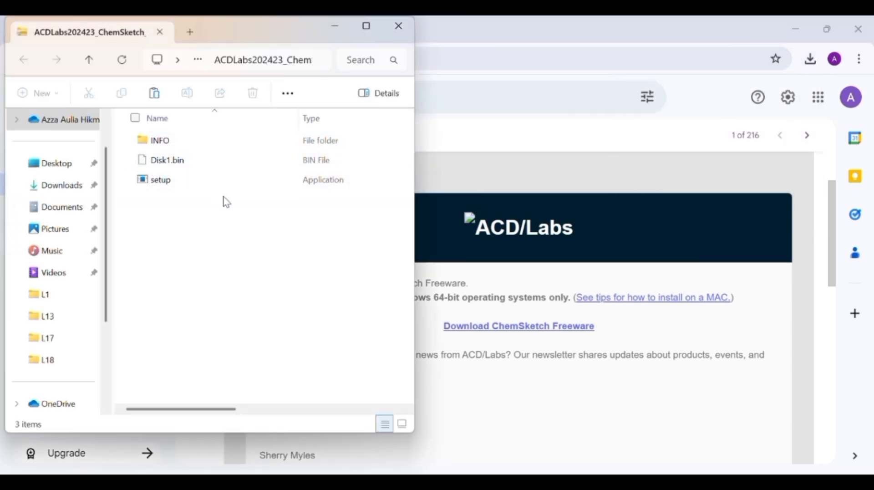
pyautogui.click(200, 181)
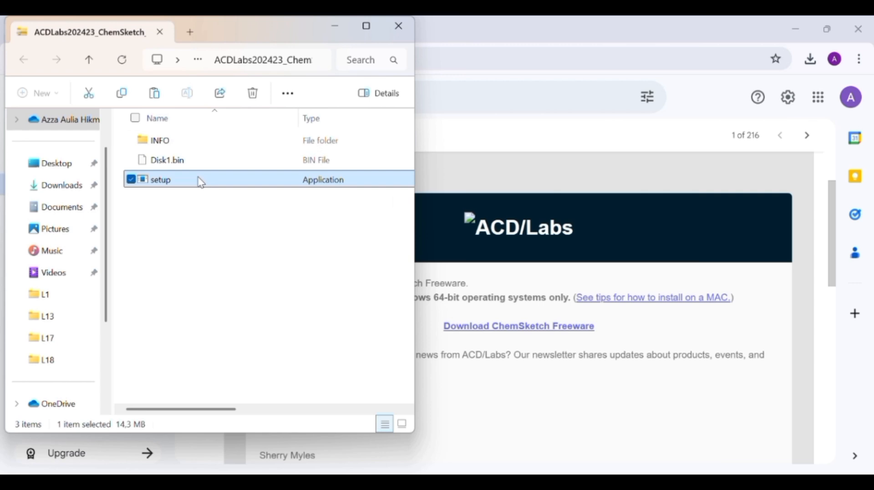
pyautogui.doubleClick(200, 181)
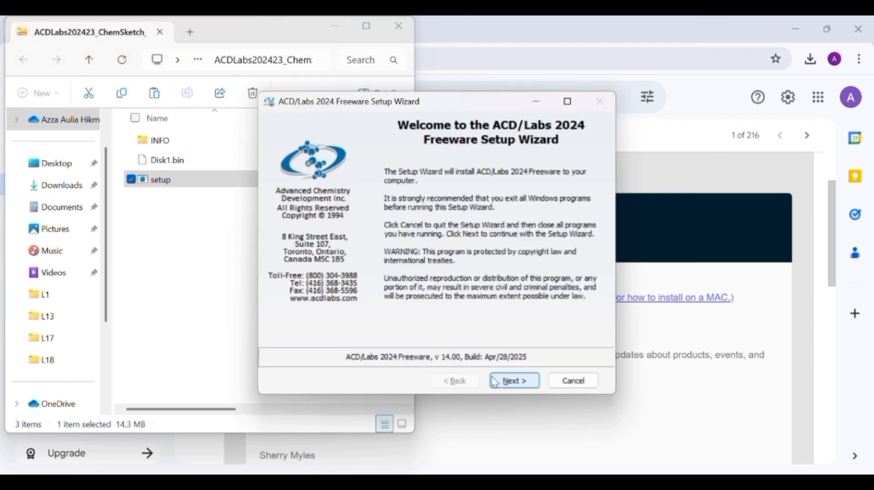
# Proceed past the welcome page and accept the terms of the ACD/Labs End-User License Agreement
pyautogui.click(513, 381)
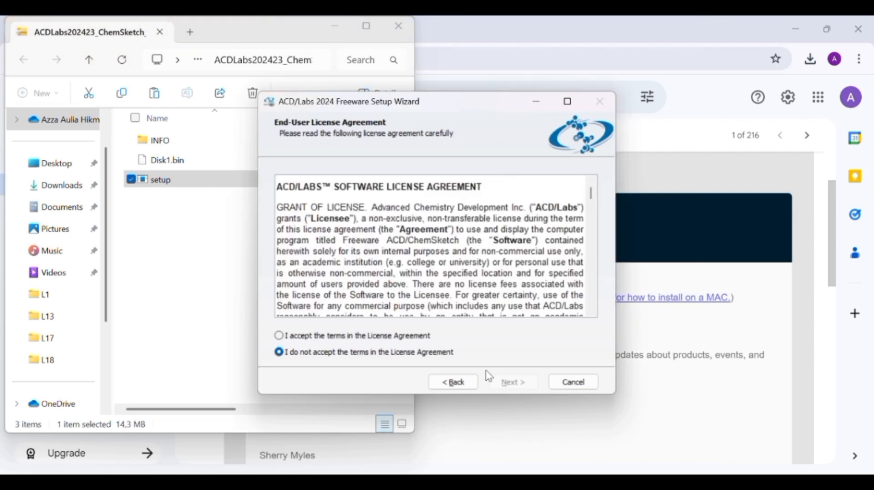
pyautogui.click(280, 336)
pyautogui.click(512, 380)
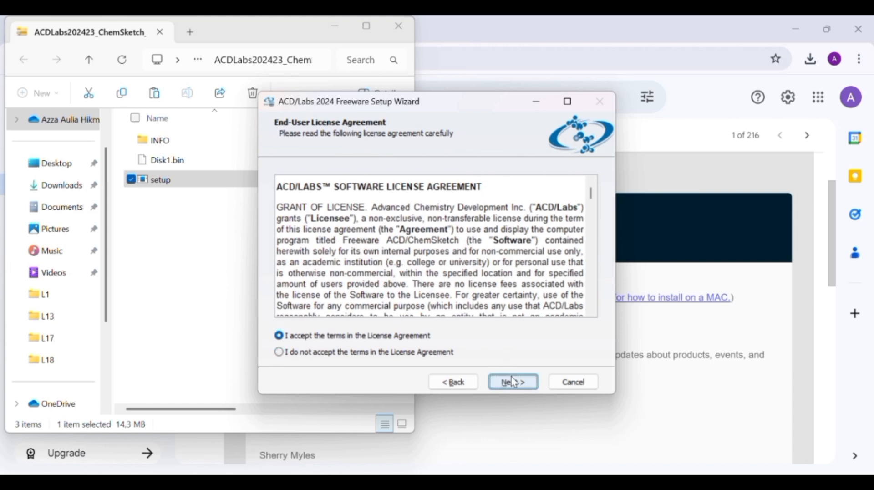
pyautogui.click(513, 381)
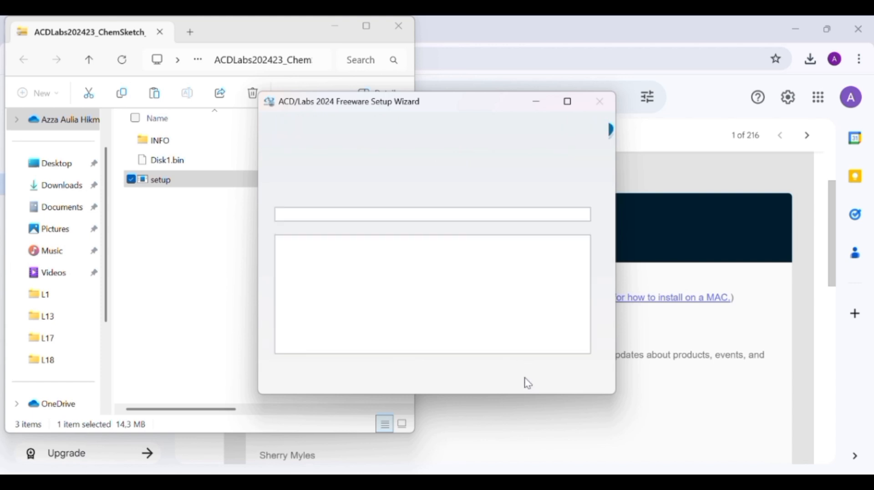
# Install ACD/Labs 2024 Freeware with the default settings and finish the setup wizard
pyautogui.click(507, 378)
pyautogui.click(510, 380)
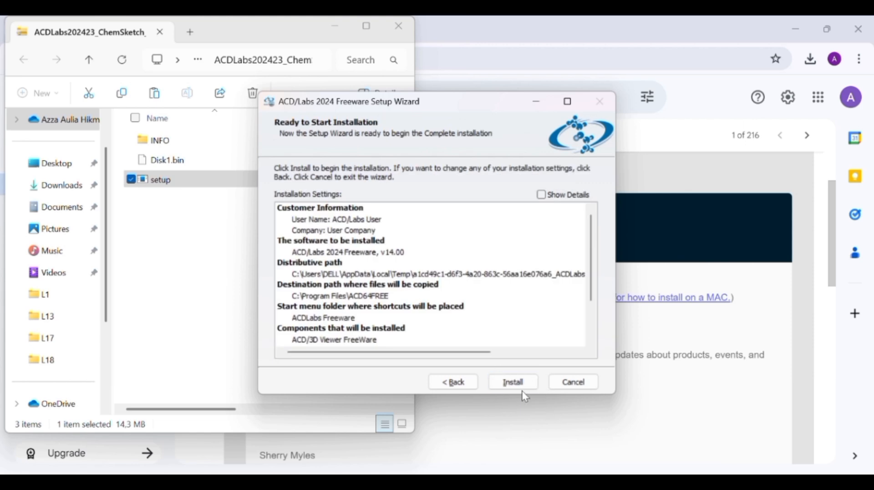
pyautogui.click(518, 382)
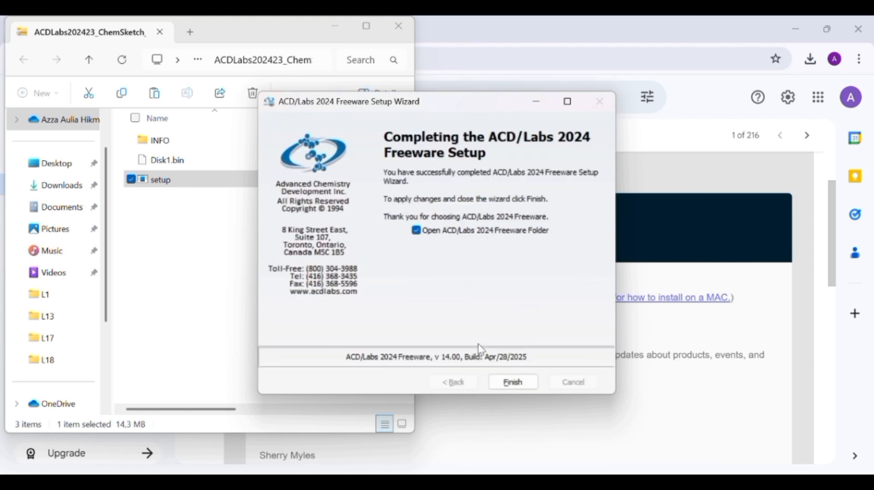
pyautogui.click(521, 382)
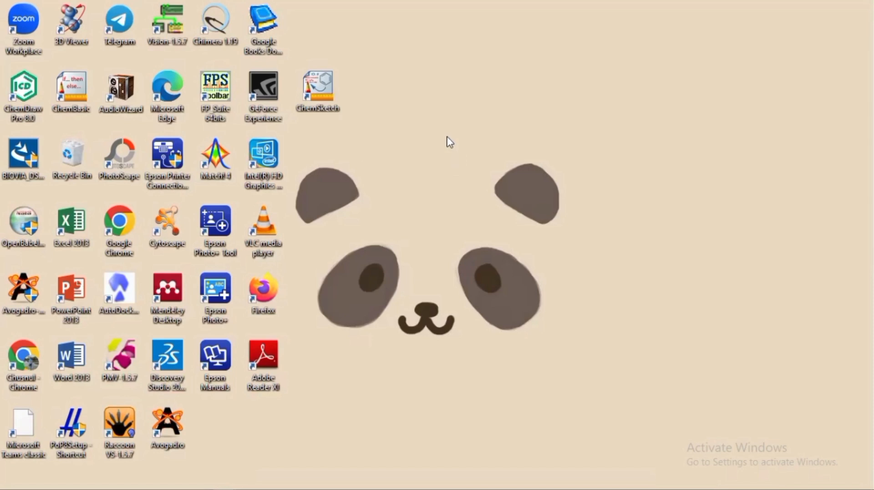
# Launch ChemSketch from the desktop and close the ACD/Labs Products notice
pyautogui.doubleClick(313, 89)
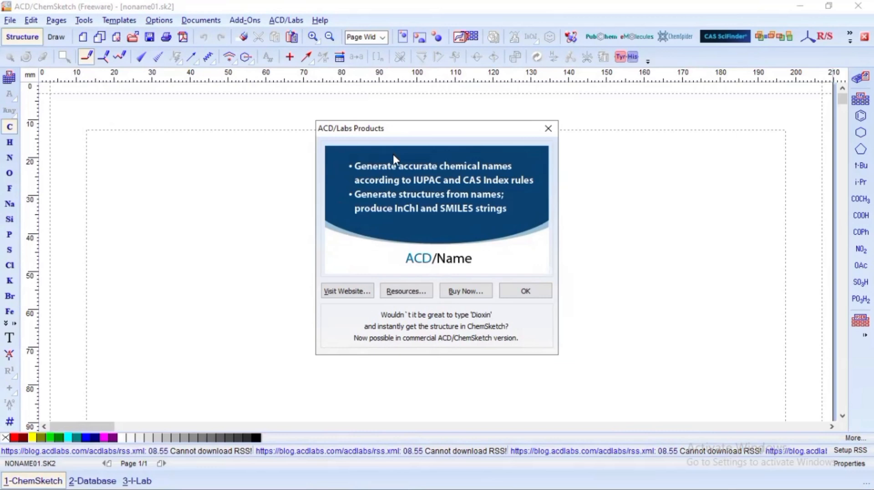
pyautogui.click(511, 291)
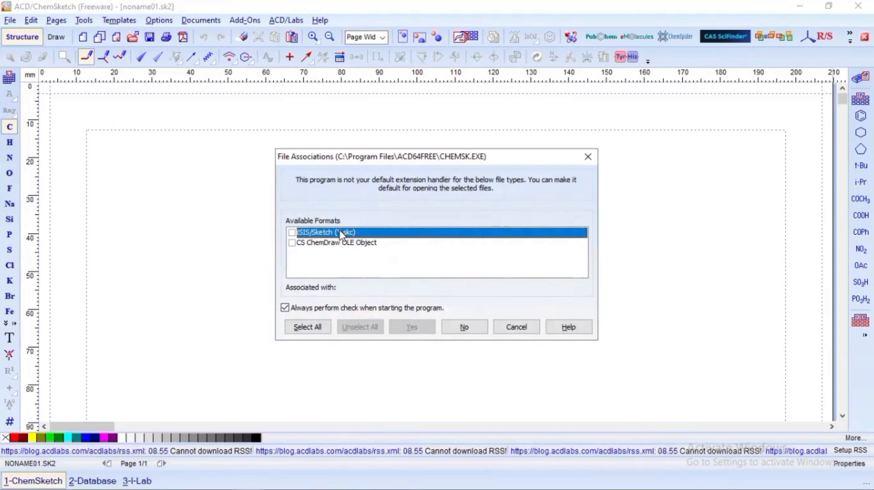
# Decline the file associations with no format selected, and close the Tip of the Day
pyautogui.click(292, 244)
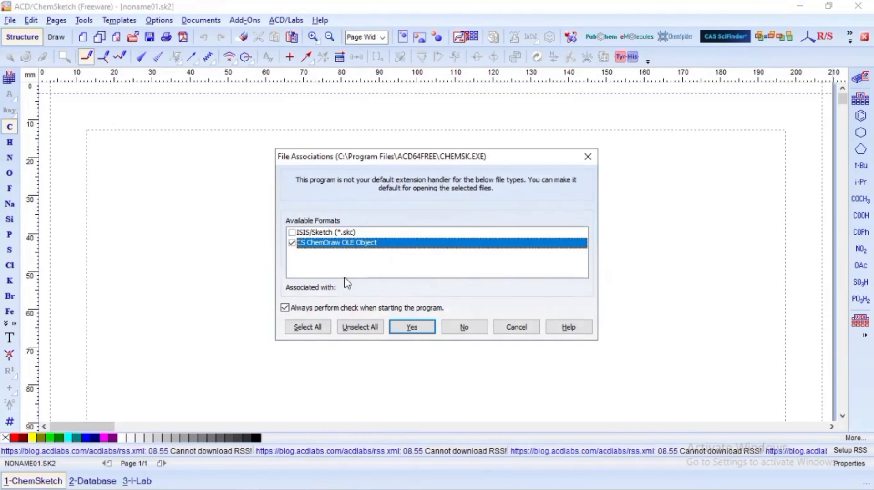
pyautogui.click(292, 243)
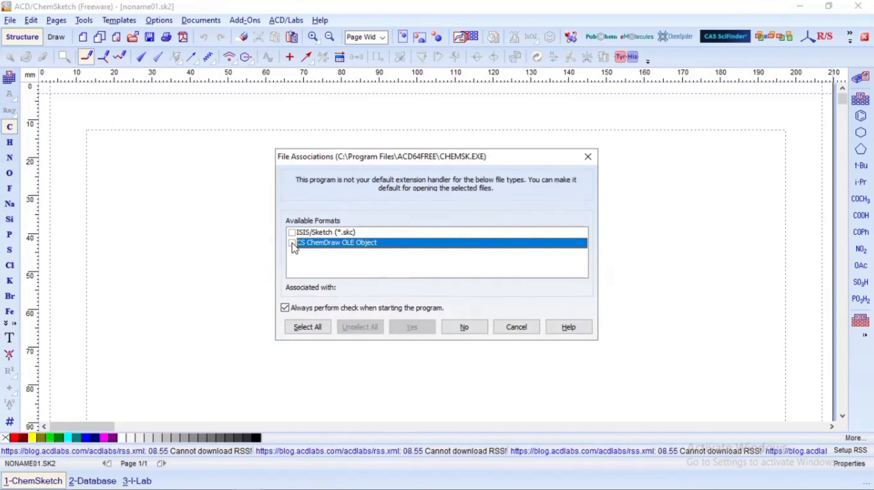
pyautogui.click(463, 328)
pyautogui.click(460, 332)
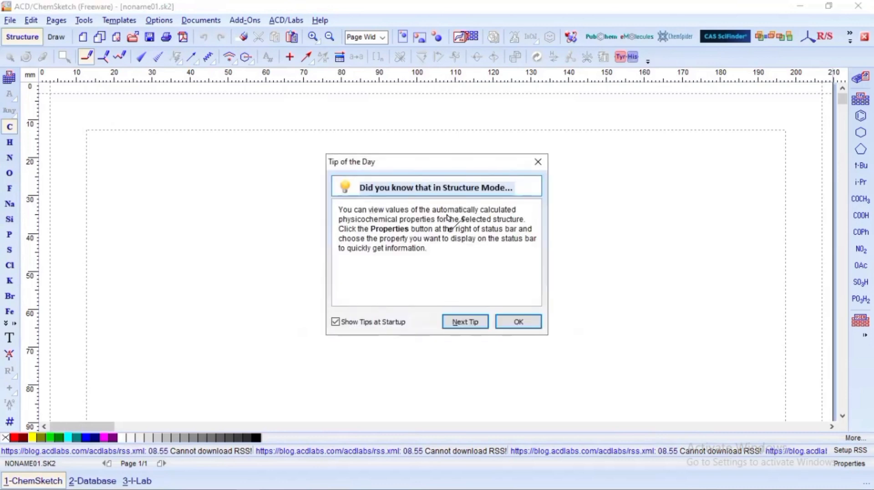
pyautogui.click(474, 327)
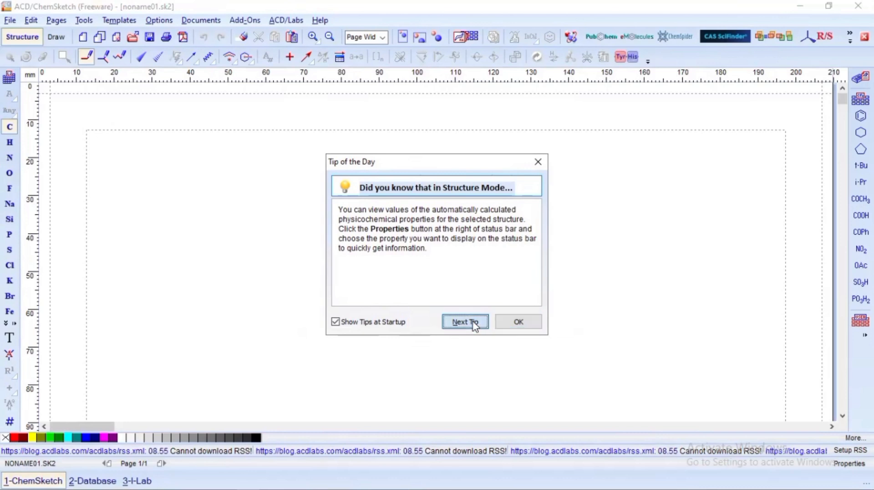
pyautogui.click(518, 321)
pyautogui.click(521, 325)
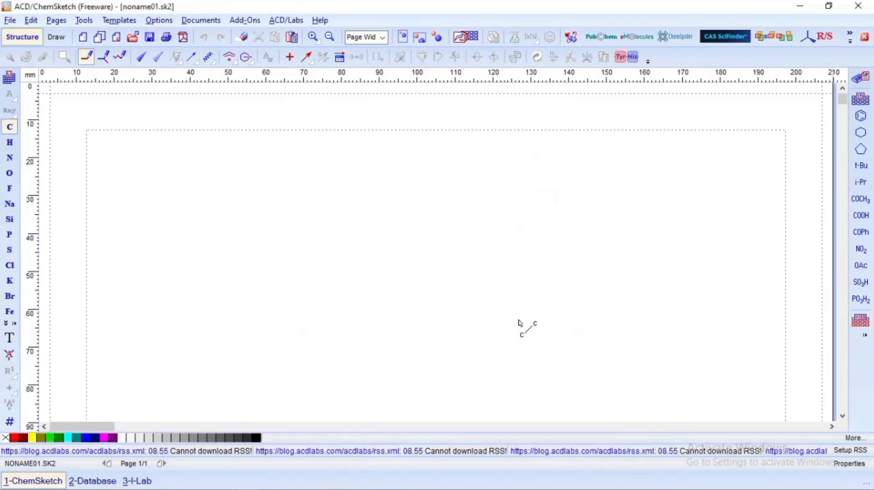
# Minimize ChemSketch and expand the ACDLabs Freeware folder among the installed Windows programs to see its contents
pyautogui.click(800, 6)
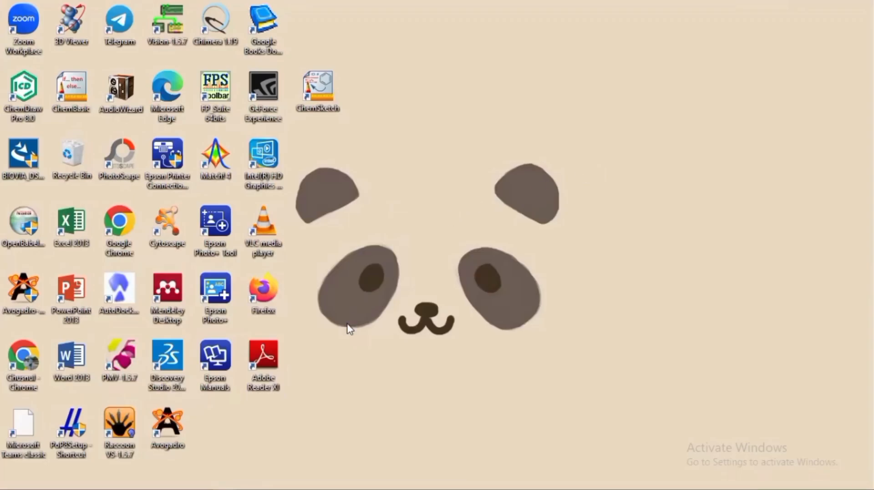
pyautogui.moveTo(59, 471)
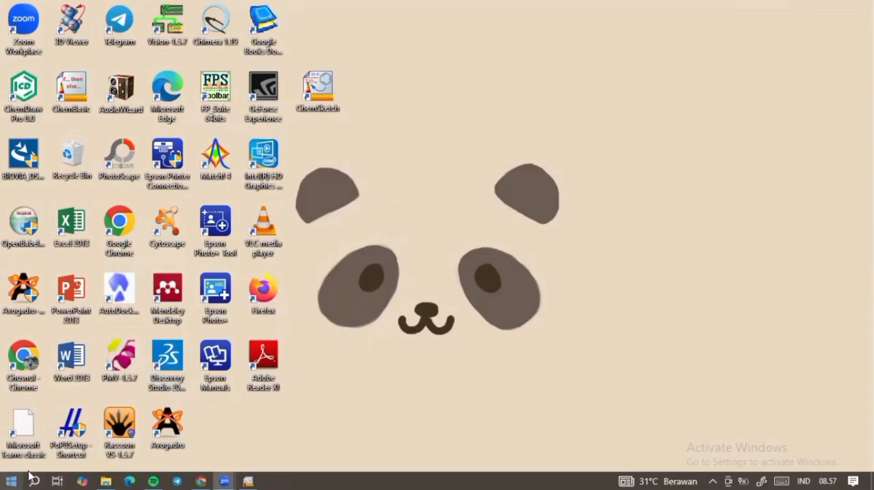
pyautogui.click(15, 474)
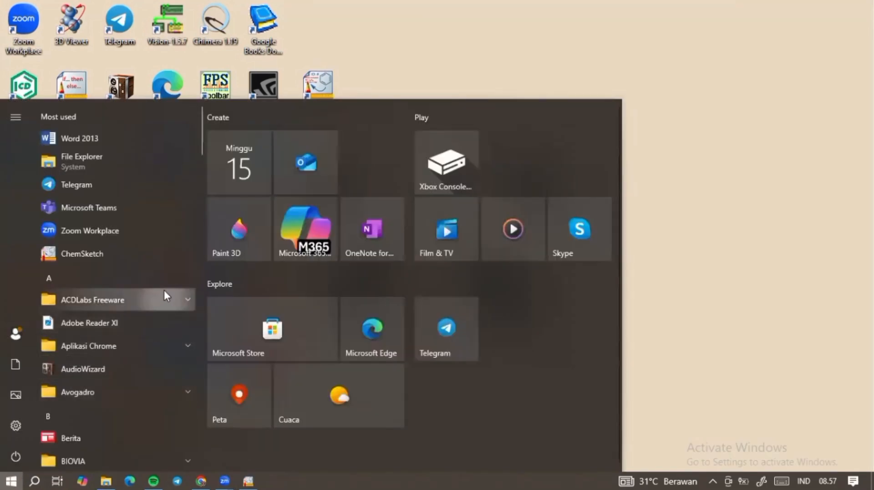
pyautogui.click(116, 299)
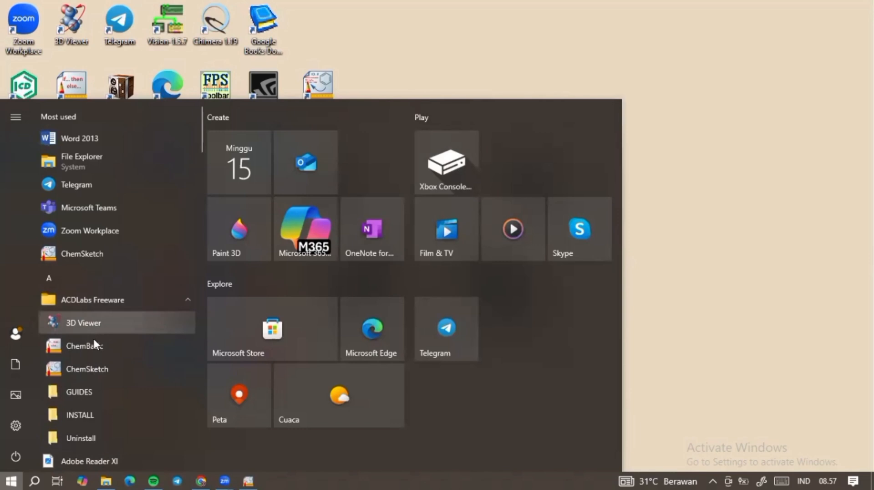
# Open ChemSketch from the installed ACDLabs Freeware programs and set it to Structure mode
pyautogui.click(80, 368)
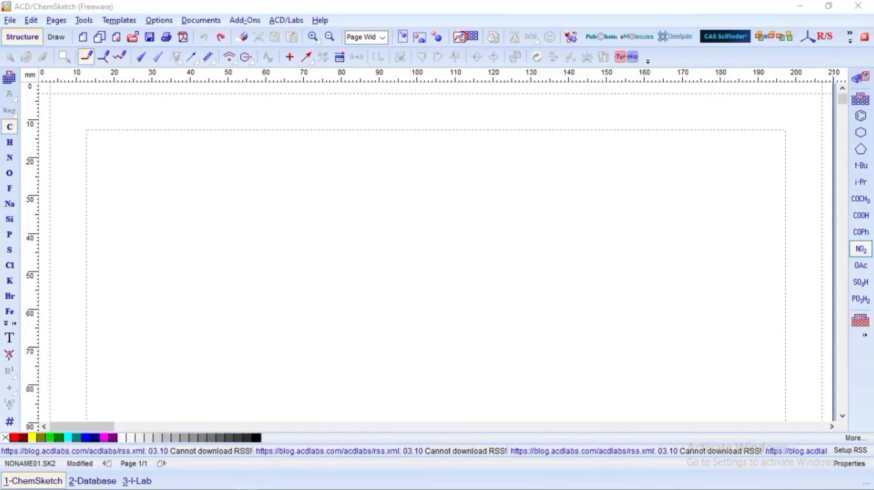
pyautogui.click(57, 37)
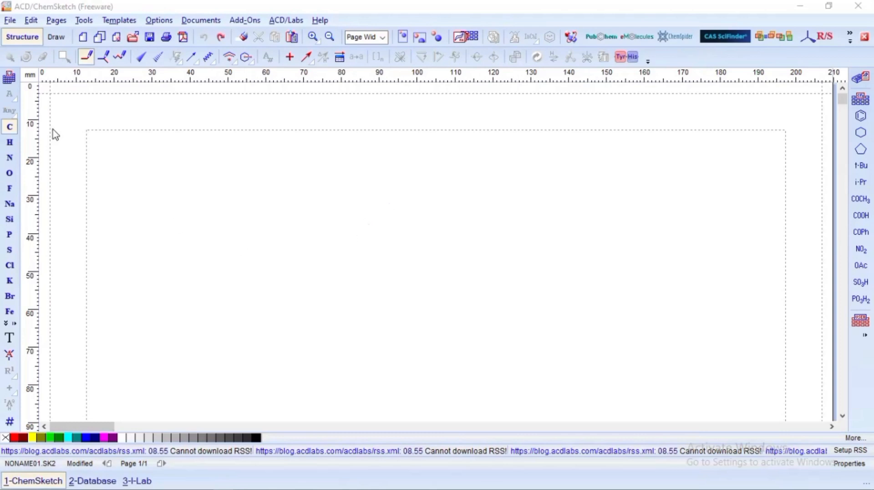
pyautogui.click(19, 40)
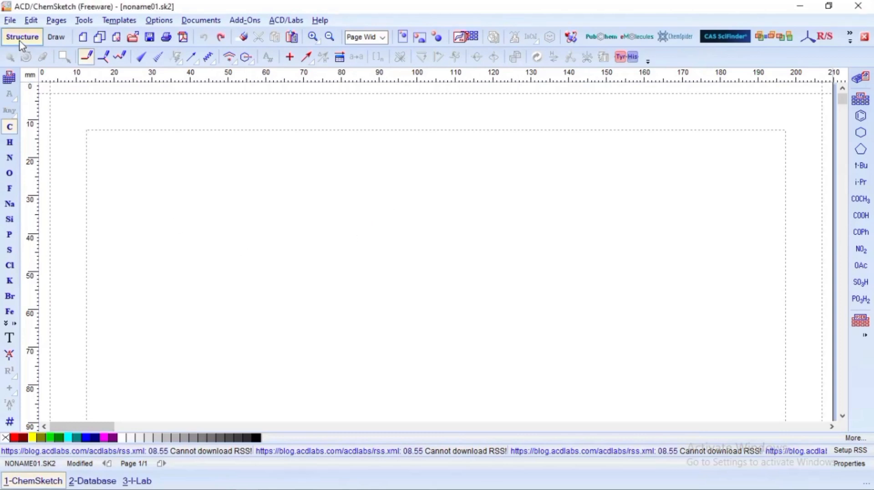
# Draw a carbon with three single-bonded branches on the page and rotate it so its lower-left bond is vertical
pyautogui.click(85, 58)
pyautogui.click(356, 320)
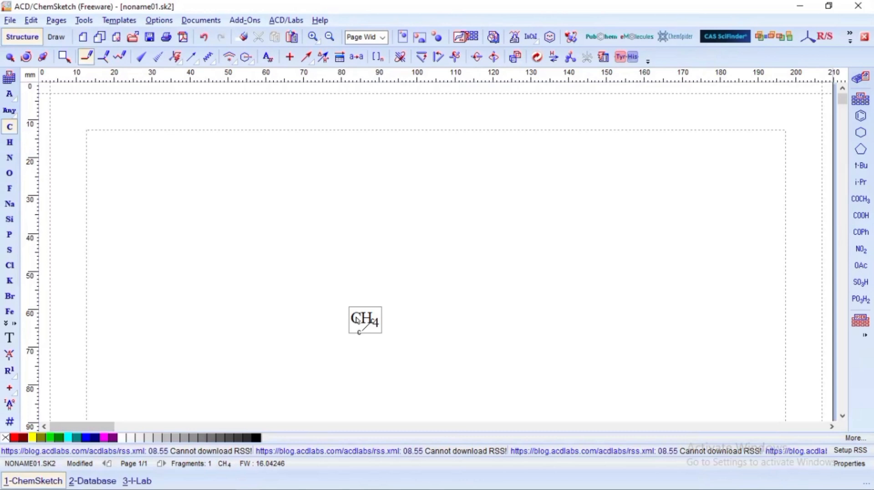
pyautogui.click(357, 319)
pyautogui.click(357, 319)
pyautogui.click(357, 318)
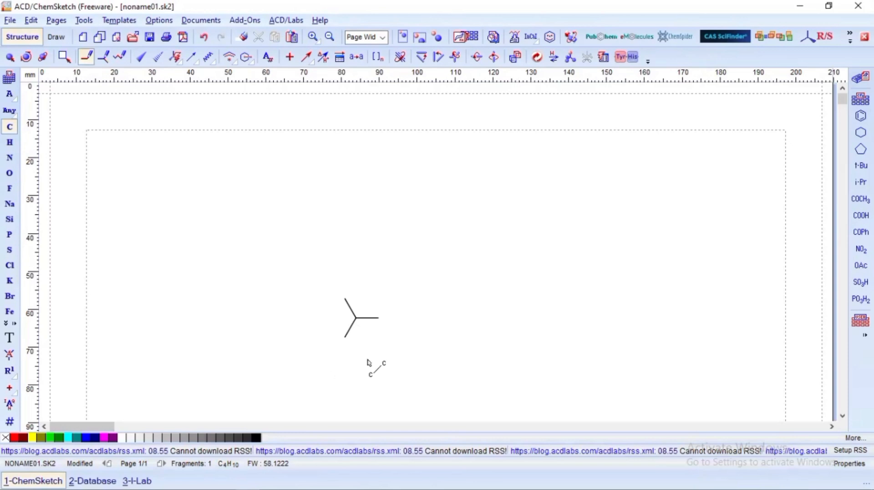
pyautogui.click(438, 58)
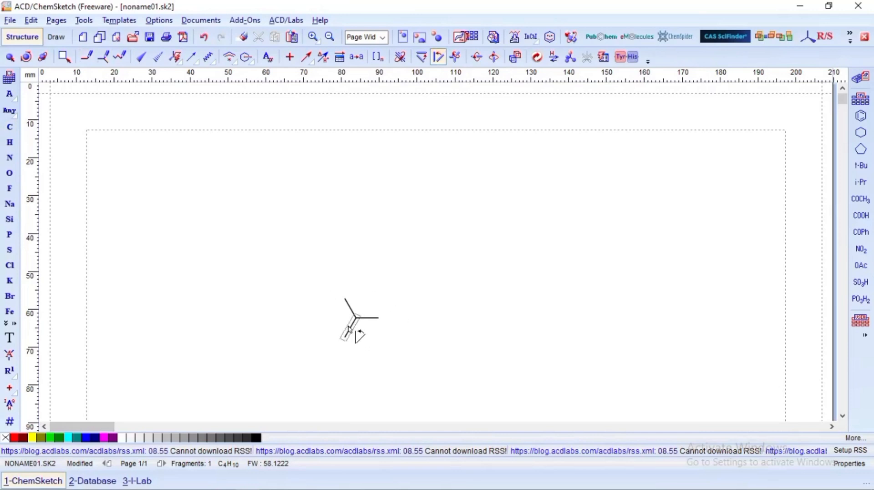
pyautogui.click(350, 331)
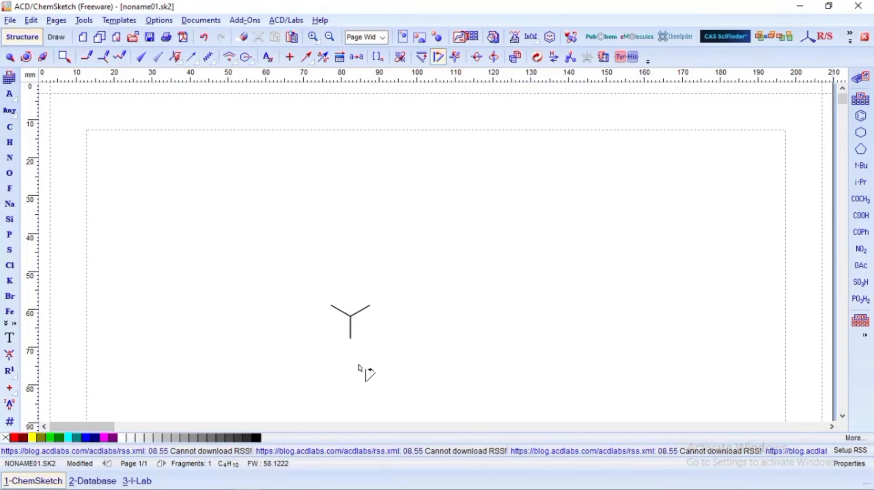
# Extend the structure's upper-right end into a nine-carbon zigzag chain with four downward methyl branches, using single bonds
pyautogui.click(86, 60)
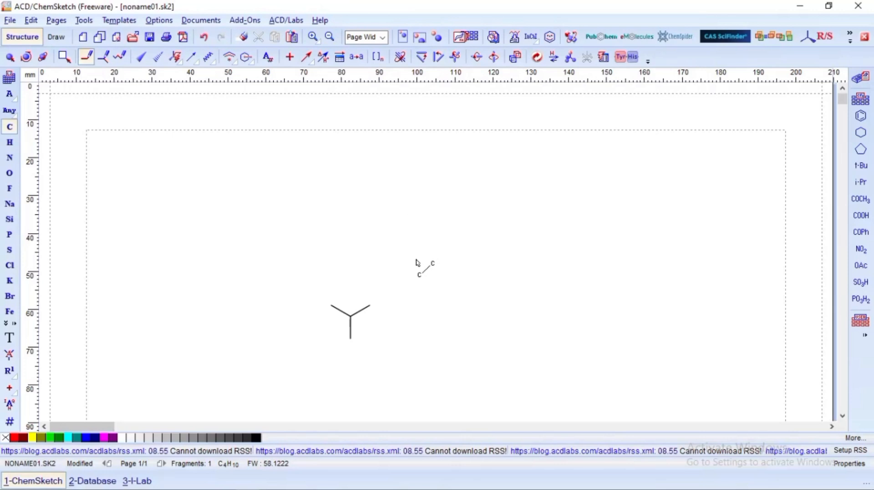
pyautogui.click(375, 305)
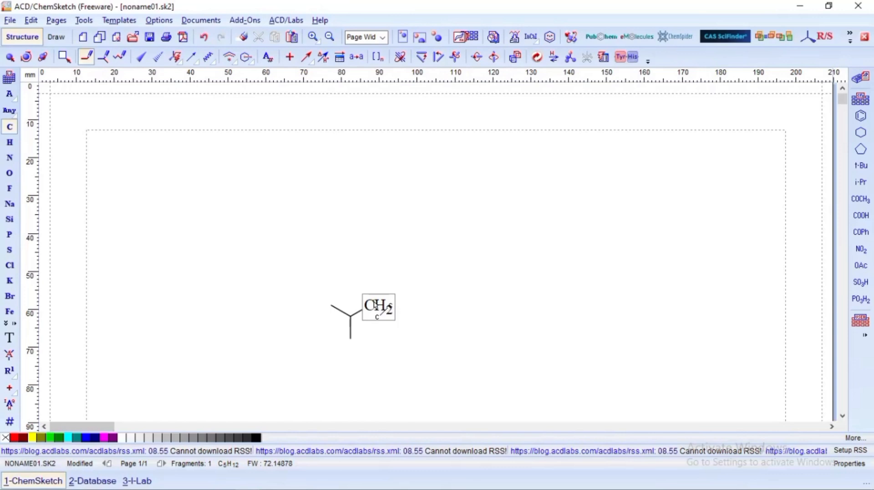
pyautogui.click(391, 319)
pyautogui.click(392, 320)
pyautogui.click(403, 315)
pyautogui.click(419, 316)
pyautogui.click(430, 319)
pyautogui.click(449, 308)
pyautogui.click(467, 317)
pyautogui.click(467, 317)
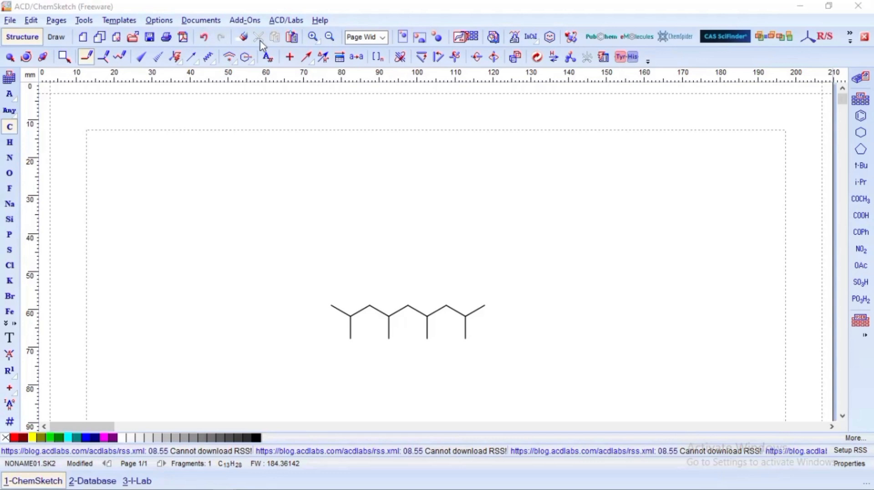
# Delete the three rightmost downward methyl branches from the zigzag chain, keeping only the leftmost one
pyautogui.click(243, 38)
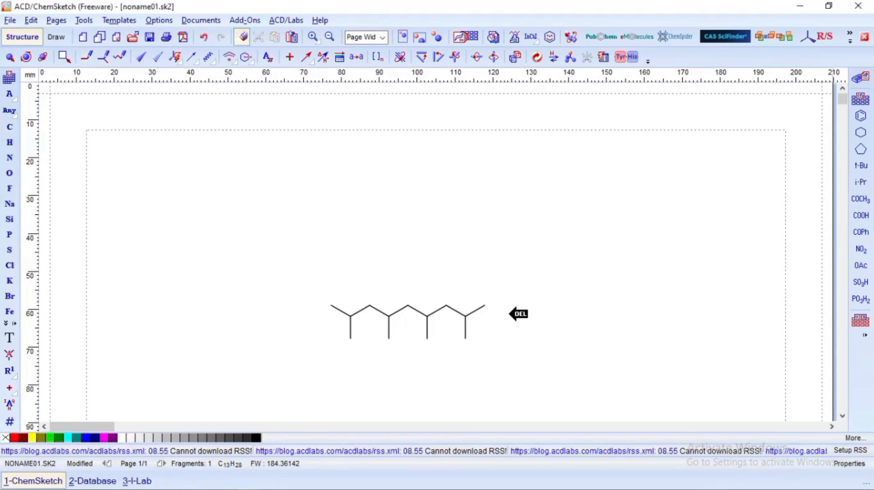
pyautogui.click(466, 329)
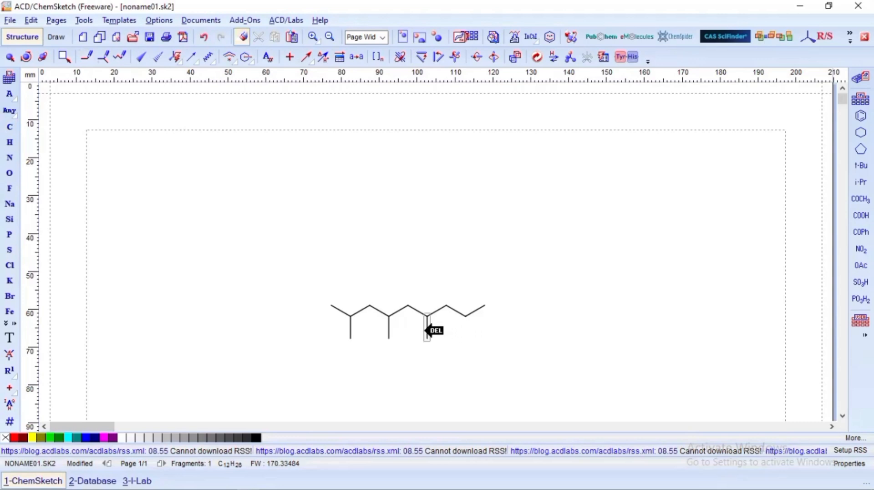
pyautogui.click(427, 329)
pyautogui.click(388, 328)
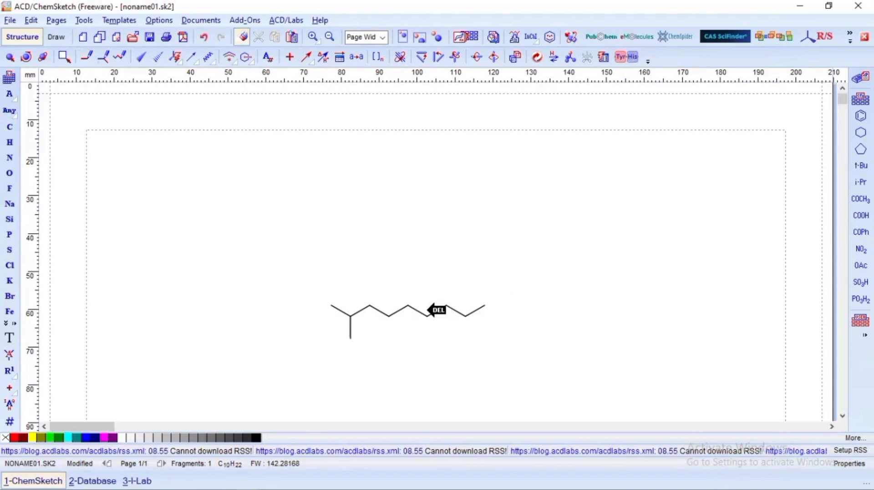
# Make the bond between the fifth and sixth chain carbons from the left double, and the rightmost bond triple
pyautogui.click(86, 57)
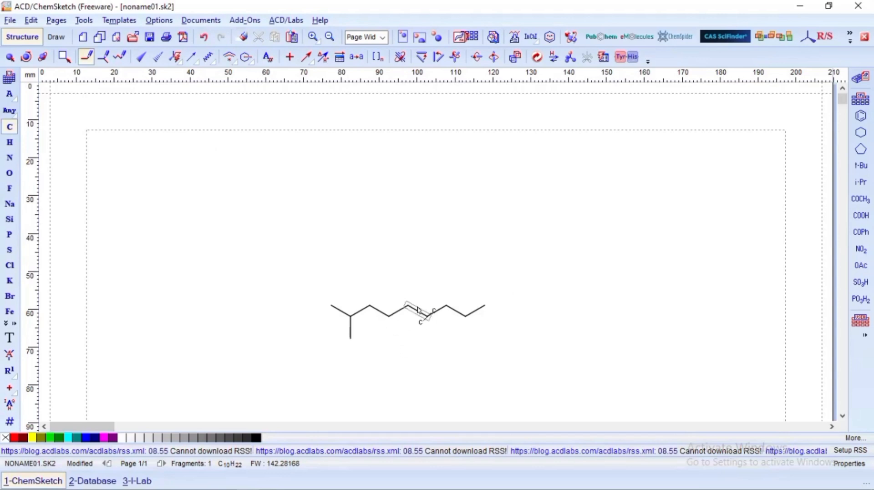
pyautogui.click(417, 309)
pyautogui.click(476, 313)
pyautogui.click(476, 313)
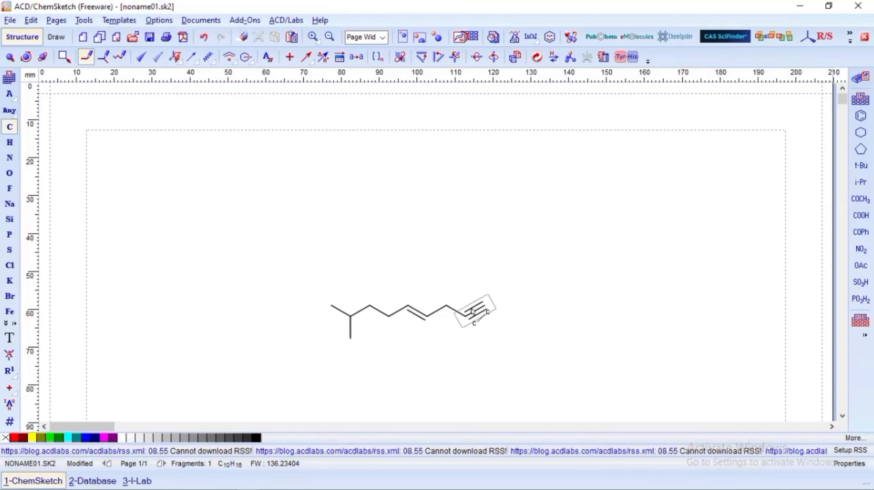
# Undo the triple-bond and double-bond changes on the chain
pyautogui.click(206, 38)
pyautogui.click(205, 37)
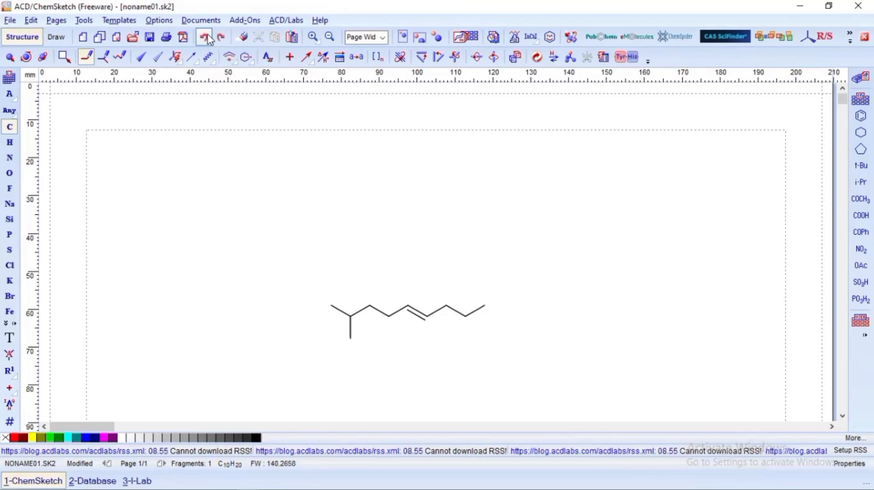
pyautogui.click(210, 39)
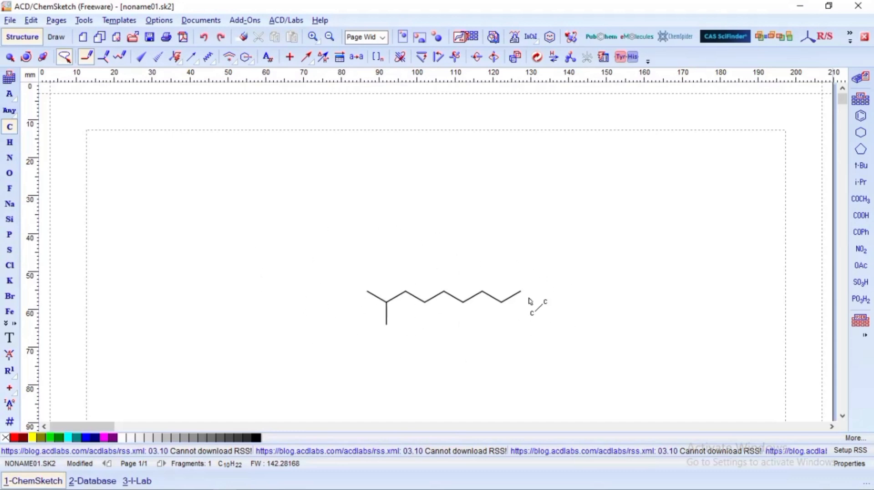
# Replace the carbon at the chain's left end with chlorine
pyautogui.click(364, 296)
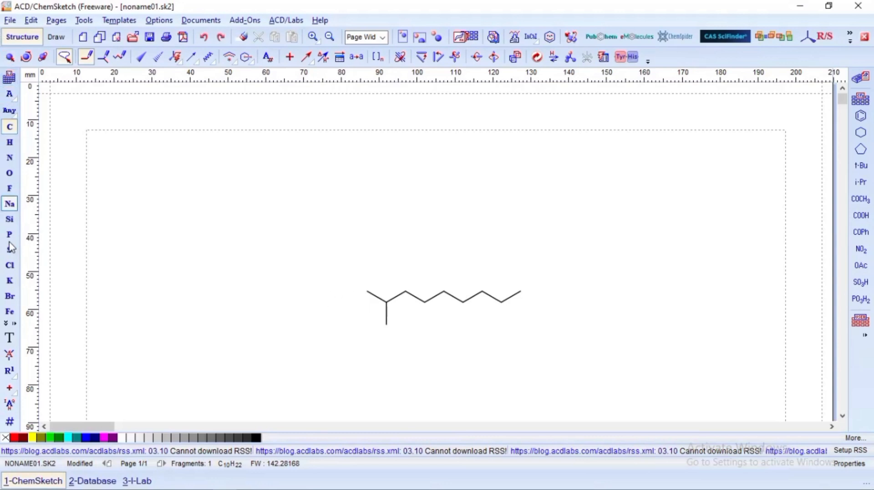
pyautogui.click(10, 265)
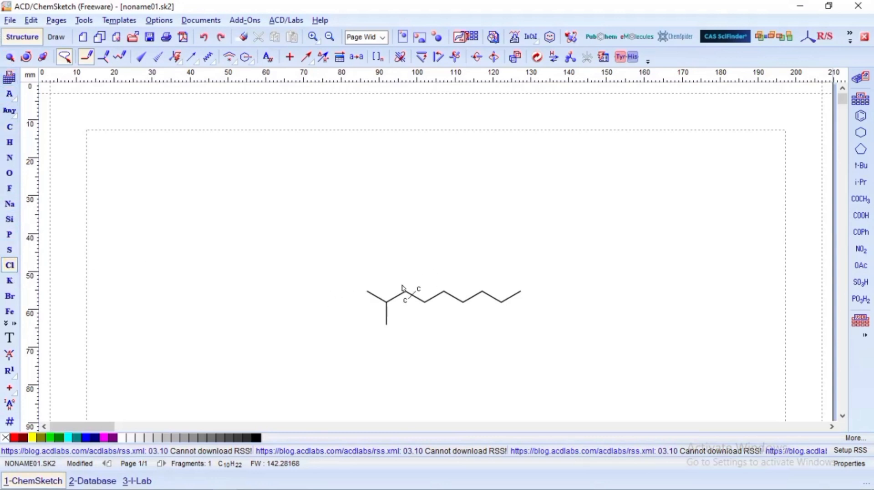
pyautogui.click(368, 292)
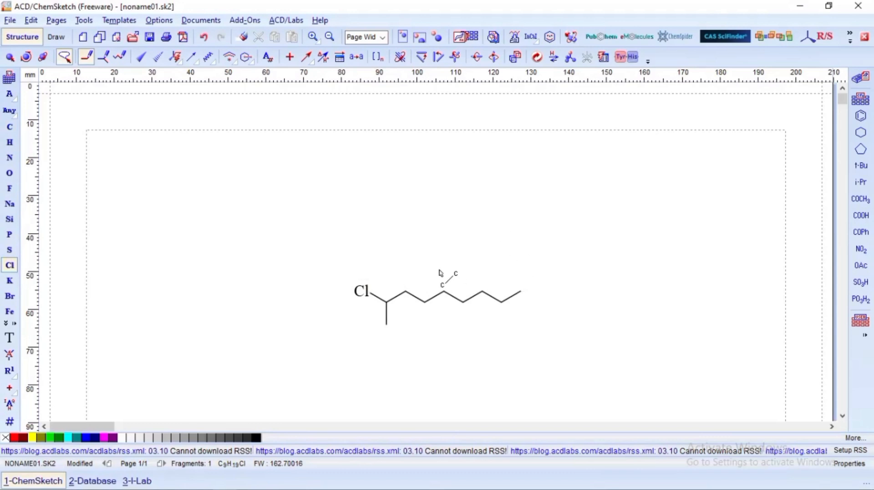
# Choose iodine from the periodic table and replace the atom at the chain's left end with it
pyautogui.click(9, 79)
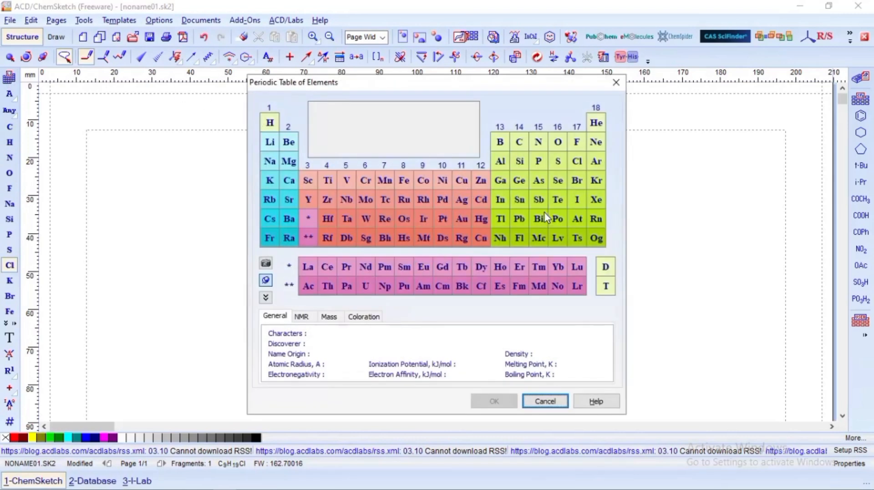
pyautogui.click(577, 201)
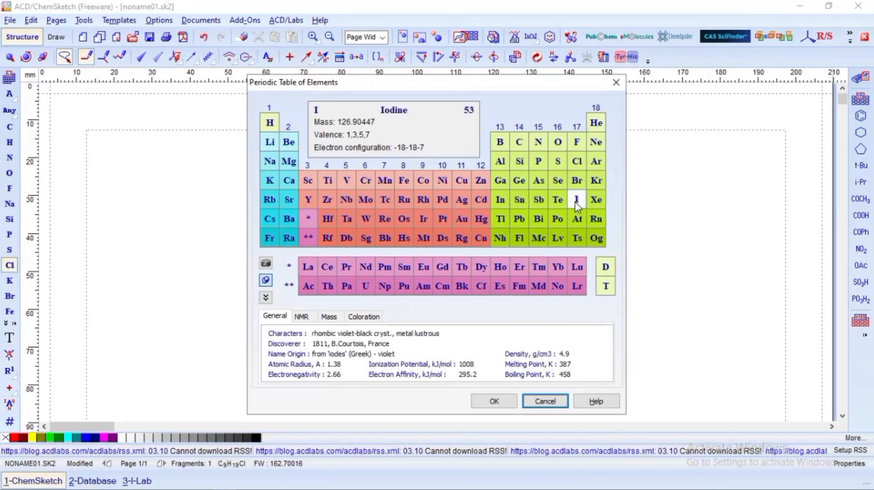
pyautogui.click(495, 401)
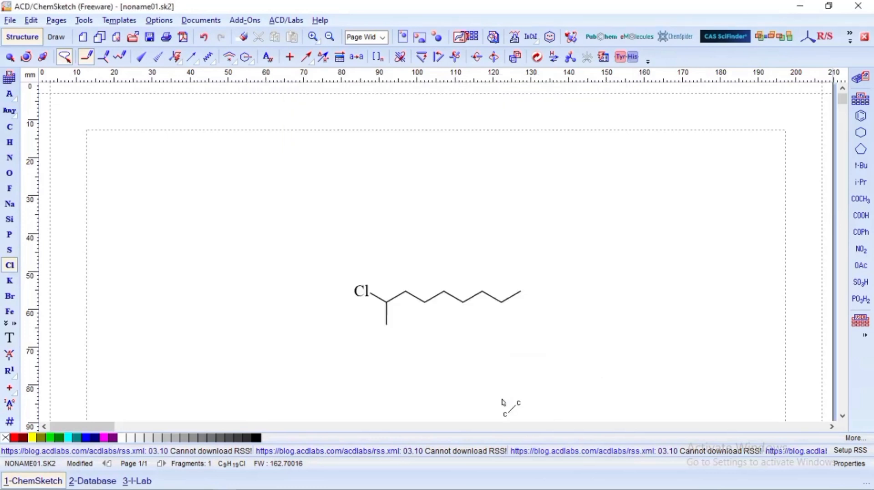
pyautogui.click(367, 287)
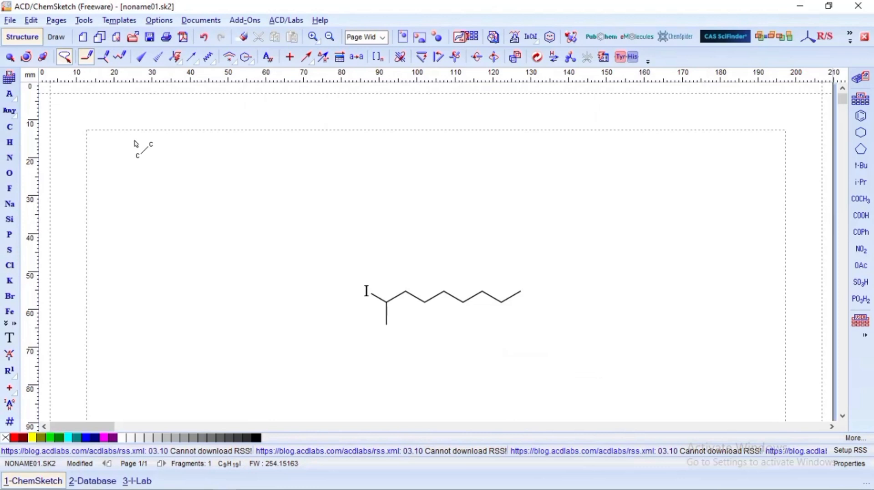
# Attach two fluorine atoms to the chain's right end carbon and one to the third carbon from that end
pyautogui.click(103, 57)
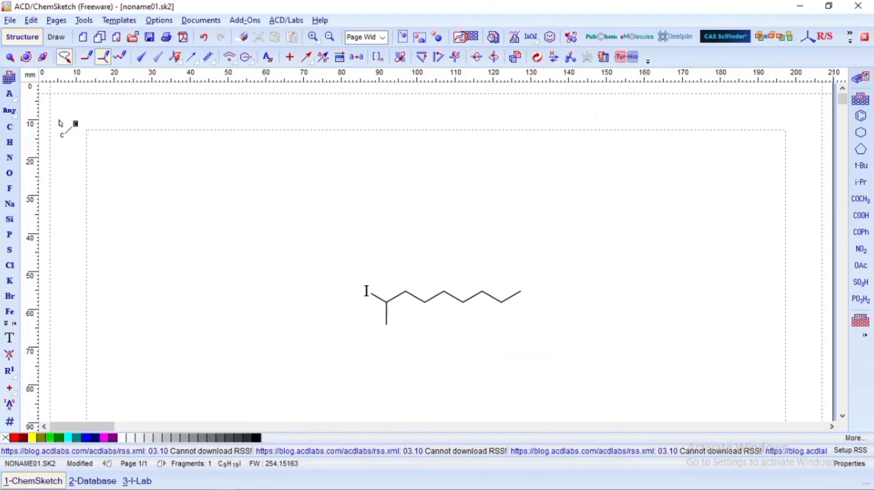
pyautogui.click(10, 188)
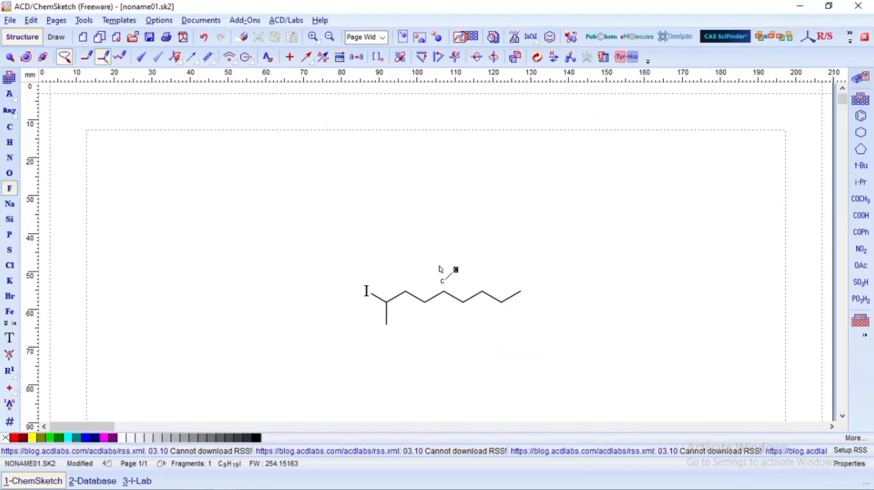
pyautogui.click(520, 294)
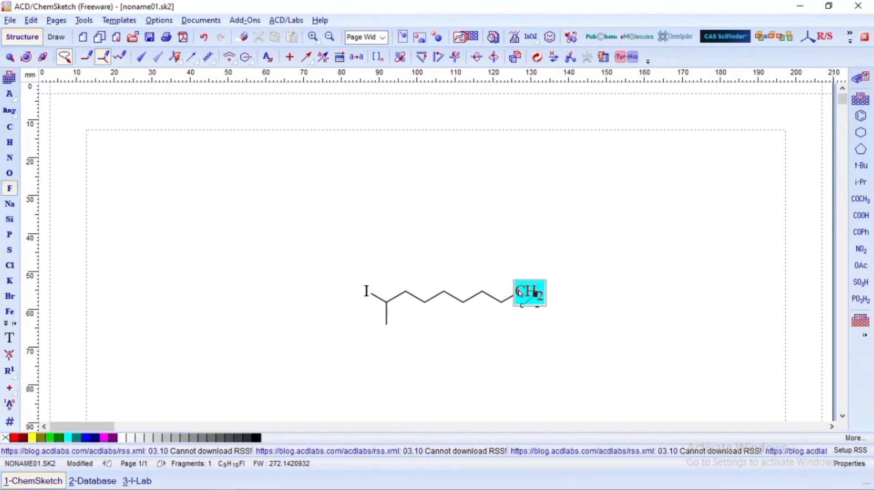
pyautogui.click(519, 293)
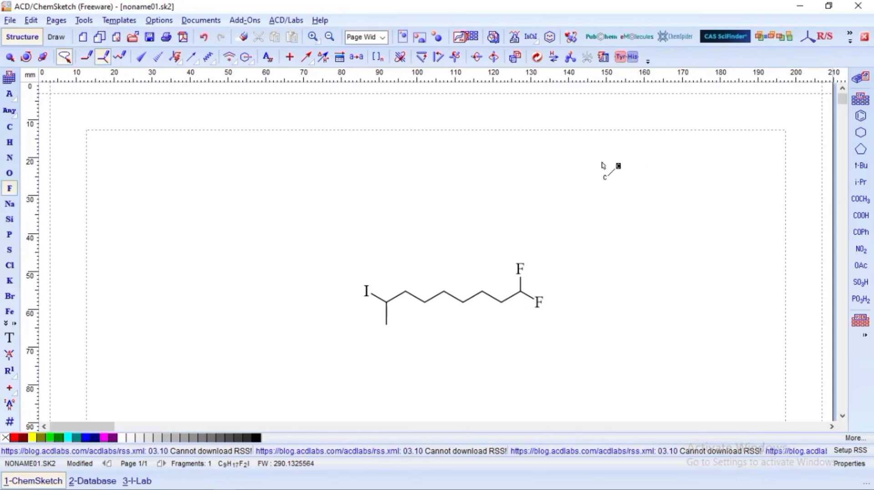
pyautogui.click(482, 292)
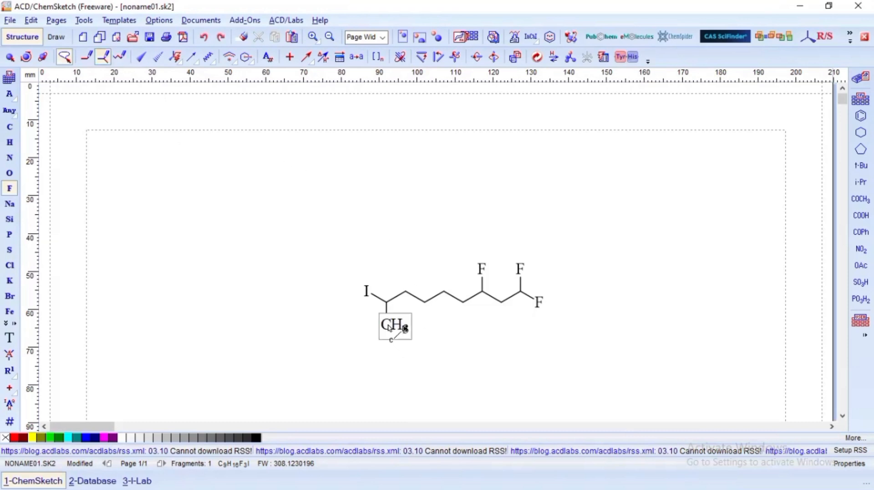
# Bond the downward methyl carbon to the second carbon from the right end to close a ring, and clean the structure
pyautogui.moveTo(388, 325); pyautogui.dragTo(500, 302)
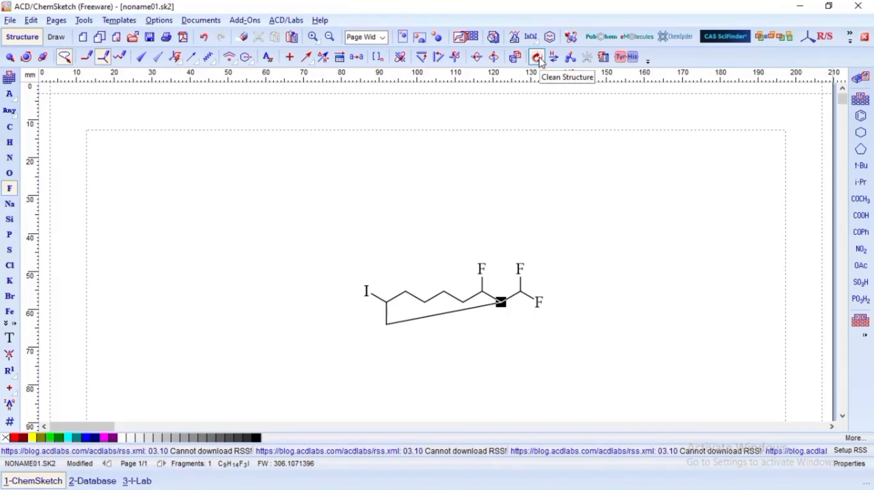
pyautogui.click(538, 57)
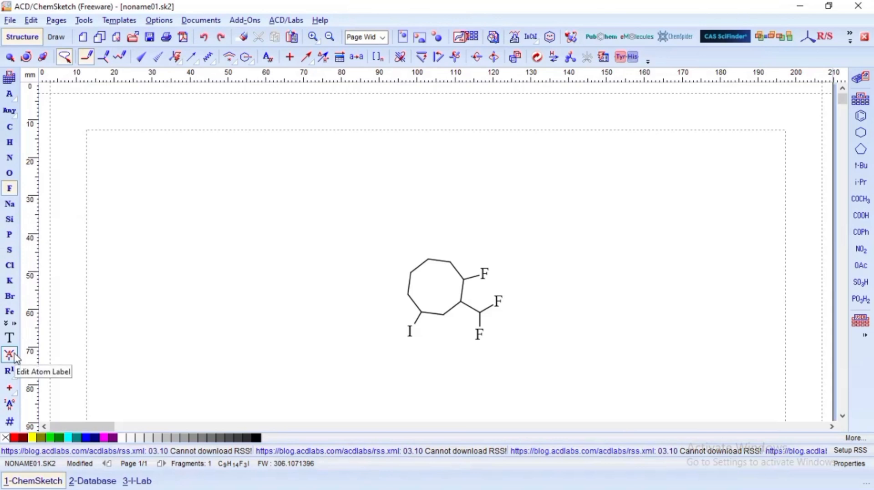
# Replace the iodine atom on the eight-membered ring with the t-Bu atom label
pyautogui.click(9, 355)
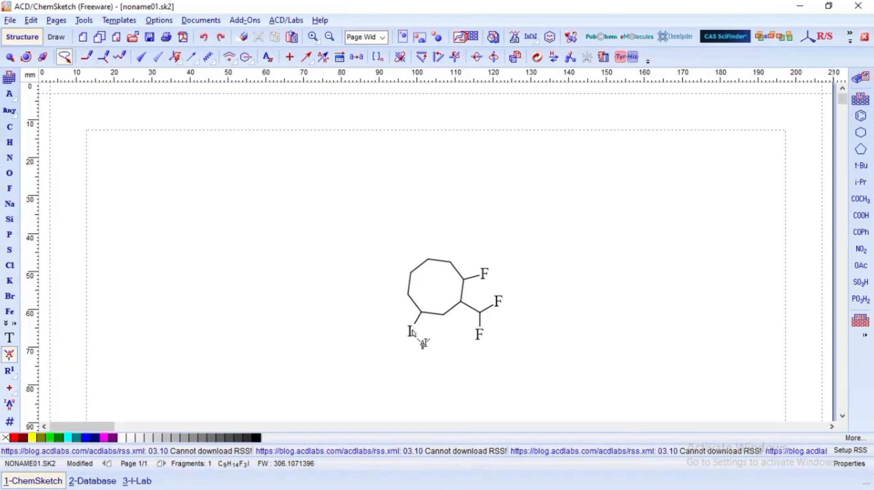
pyautogui.click(413, 333)
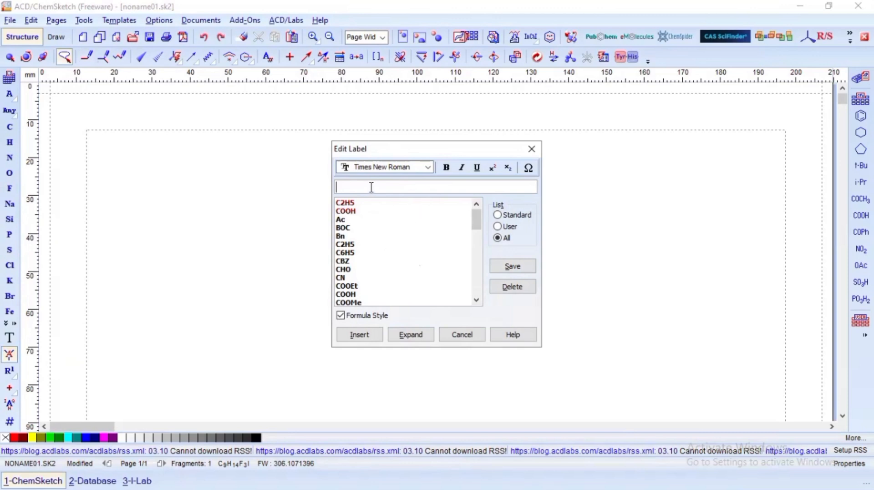
pyautogui.write('t')
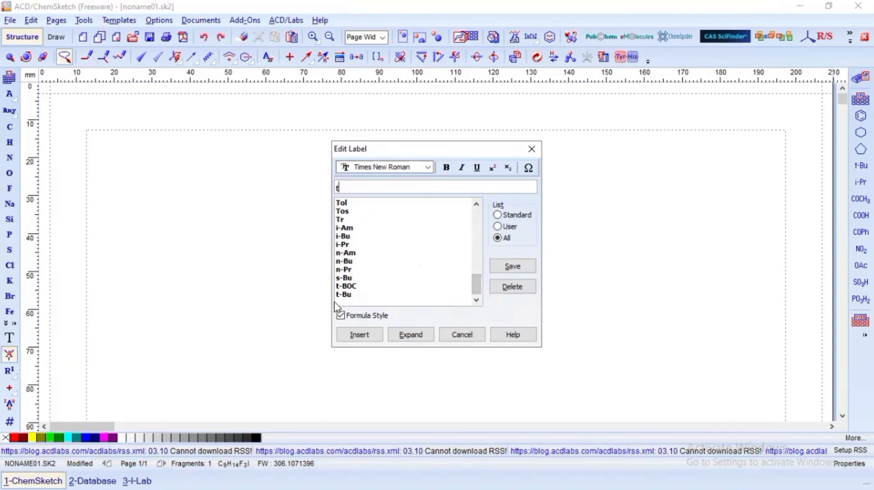
pyautogui.click(342, 294)
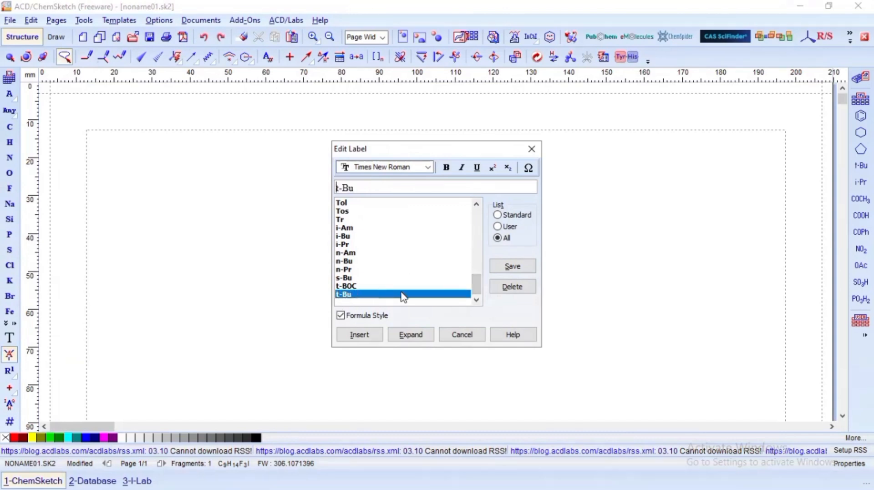
pyautogui.click(372, 334)
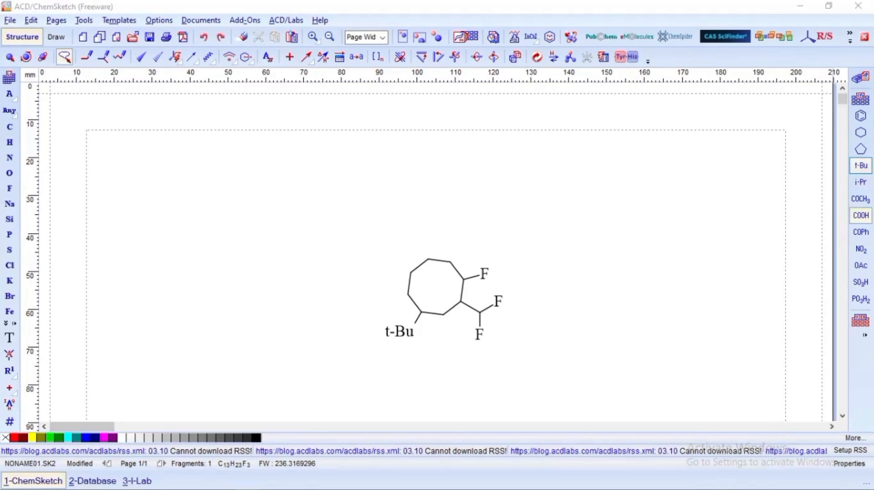
# Place a cyclopentane ring in the empty area above and right of the fluorinated structure, and attach a COOH group to its right vertex
pyautogui.click(861, 149)
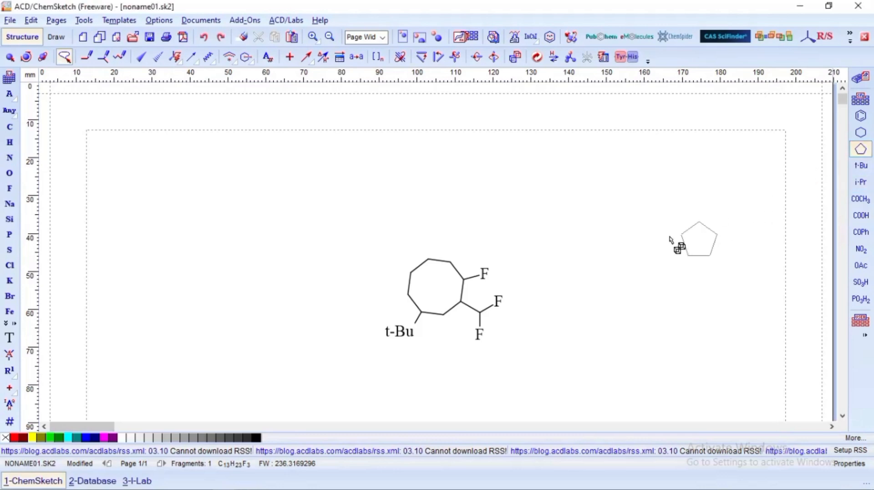
pyautogui.click(595, 207)
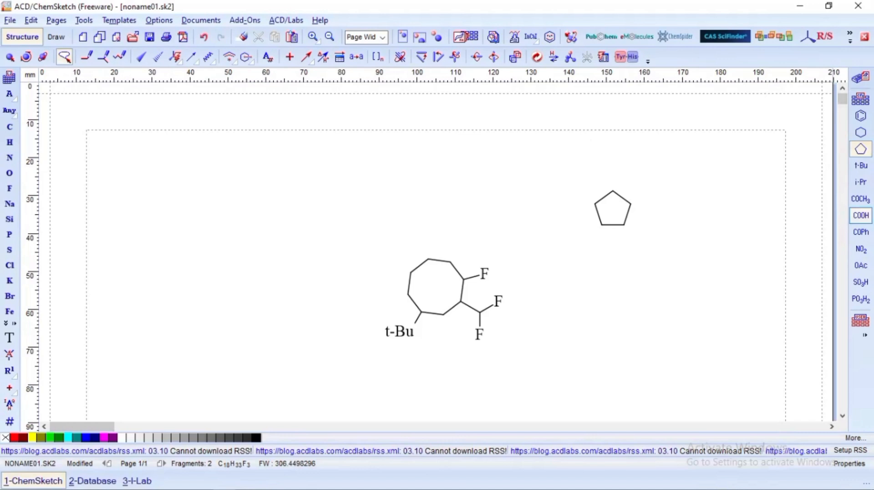
pyautogui.click(861, 215)
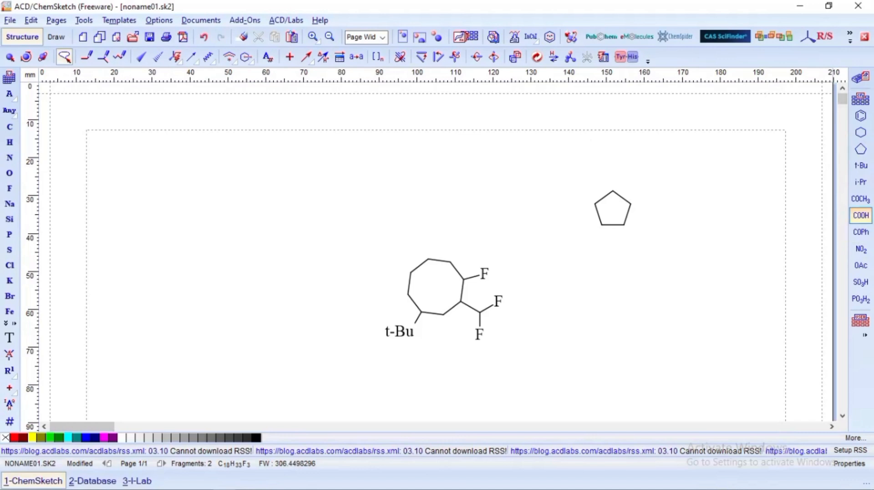
pyautogui.click(631, 205)
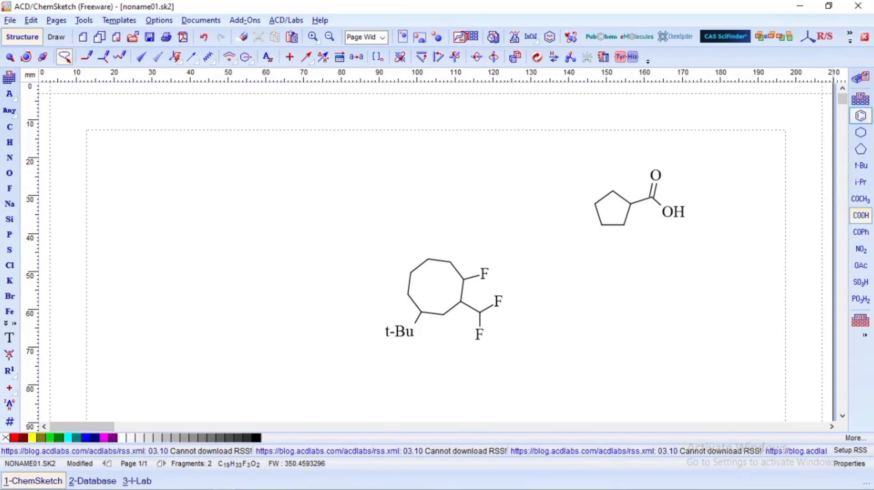
# Look through the Table of Radicals, and fuse a cyclohexane ring to the left bond of the cyclopentane ring
pyautogui.click(860, 99)
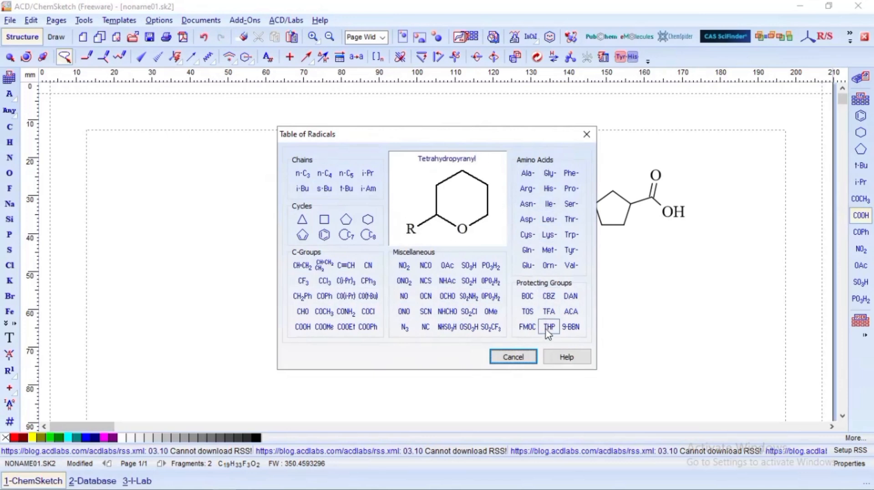
pyautogui.click(513, 357)
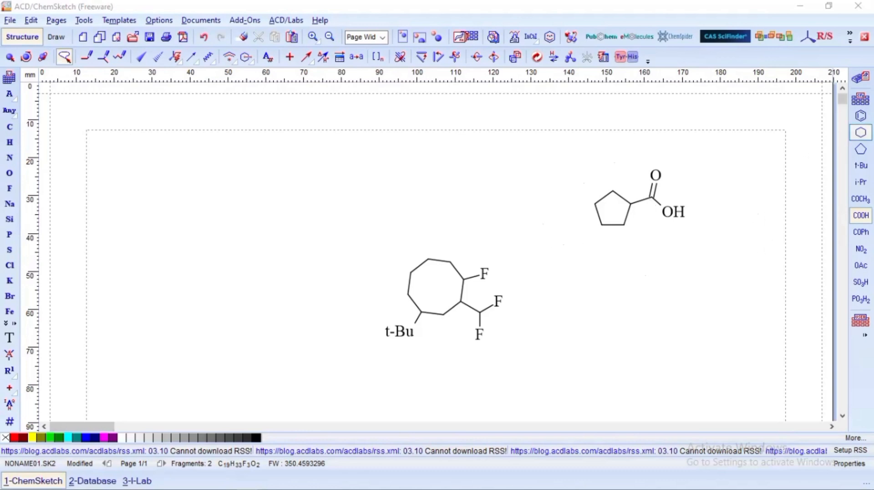
pyautogui.click(860, 132)
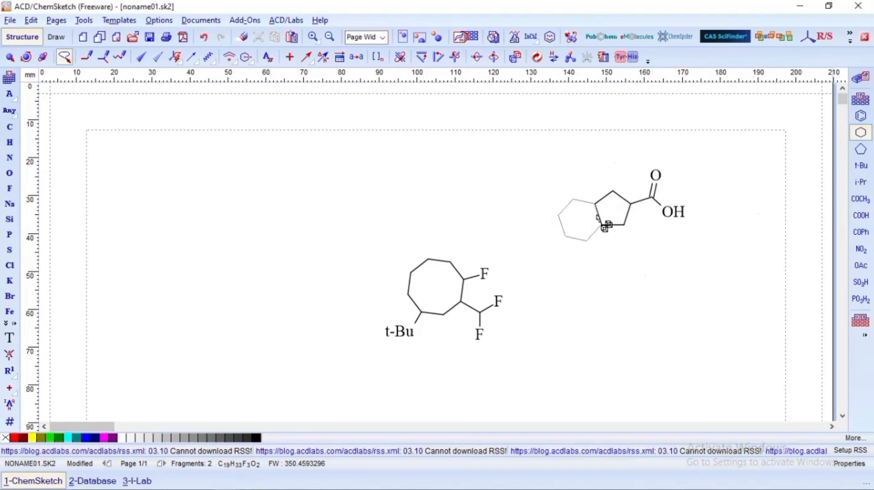
pyautogui.click(601, 212)
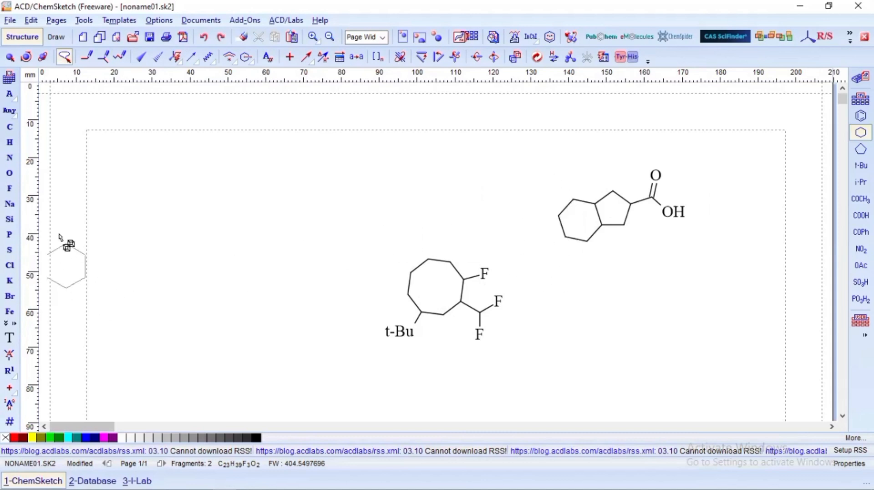
# Replace the six-membered ring's bottom-right and left carbons and the five-membered ring's top and bottom-right carbons with nitrogen
pyautogui.click(9, 160)
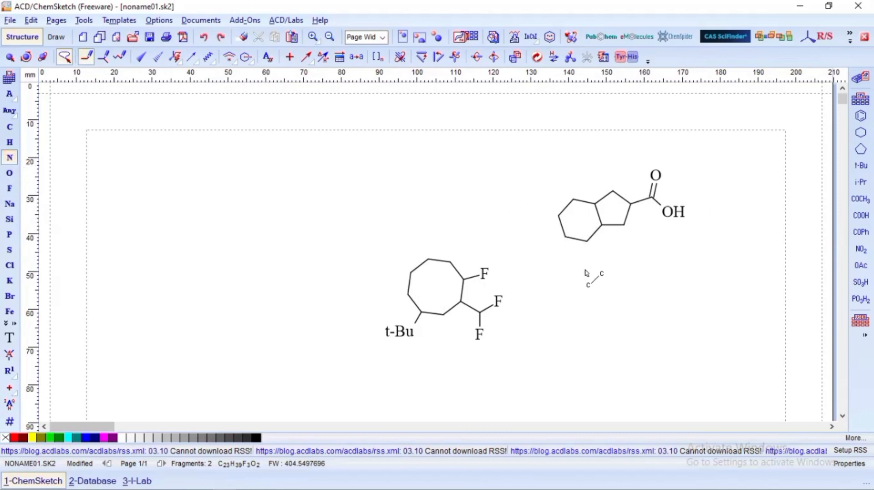
pyautogui.click(591, 246)
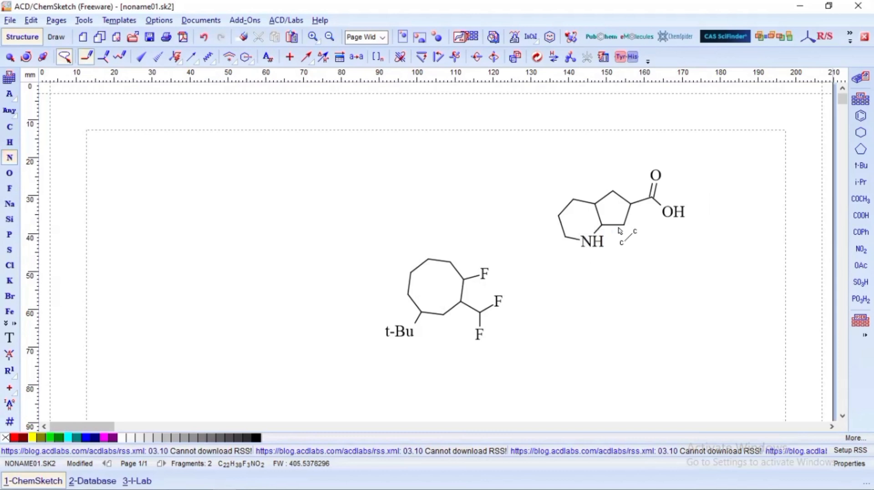
pyautogui.click(625, 225)
pyautogui.click(613, 195)
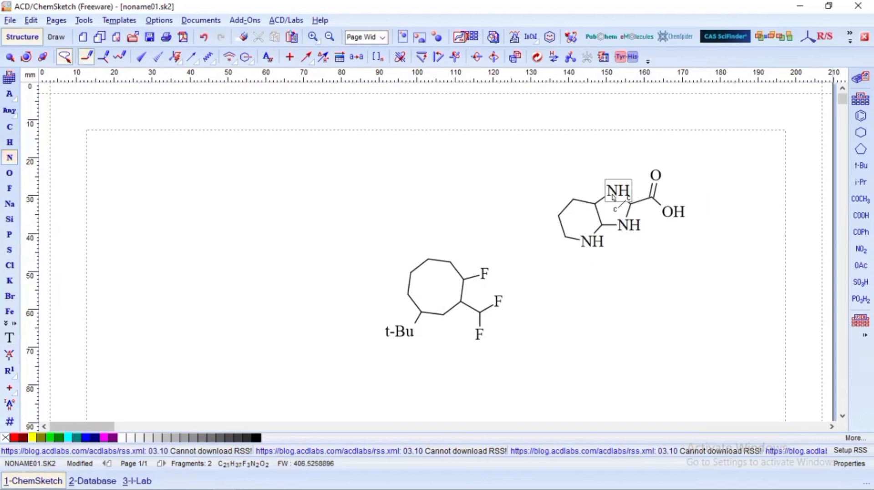
pyautogui.click(558, 217)
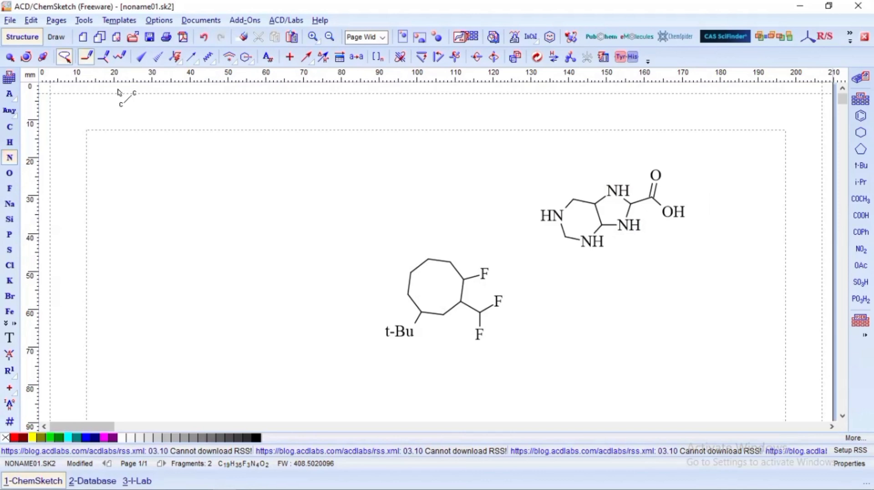
# Attach methyl groups to the lower-left and top carbons of the six-membered ring
pyautogui.click(87, 58)
pyautogui.click(9, 129)
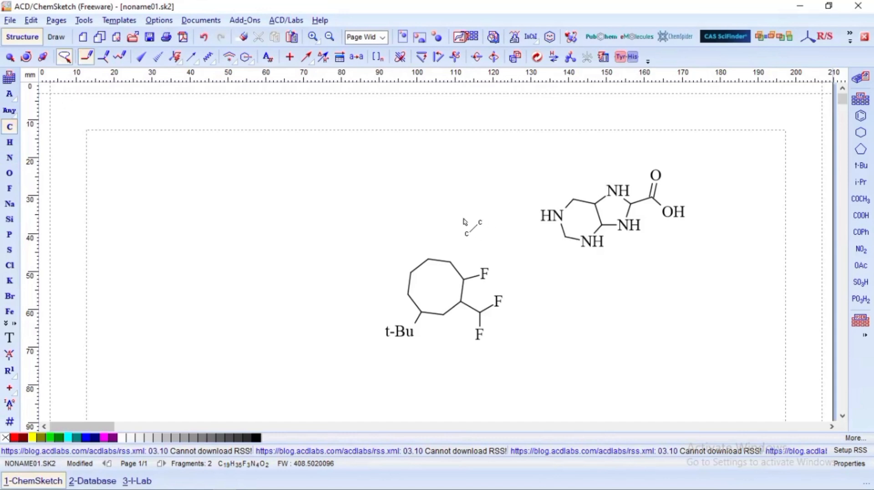
pyautogui.click(569, 240)
pyautogui.click(569, 240)
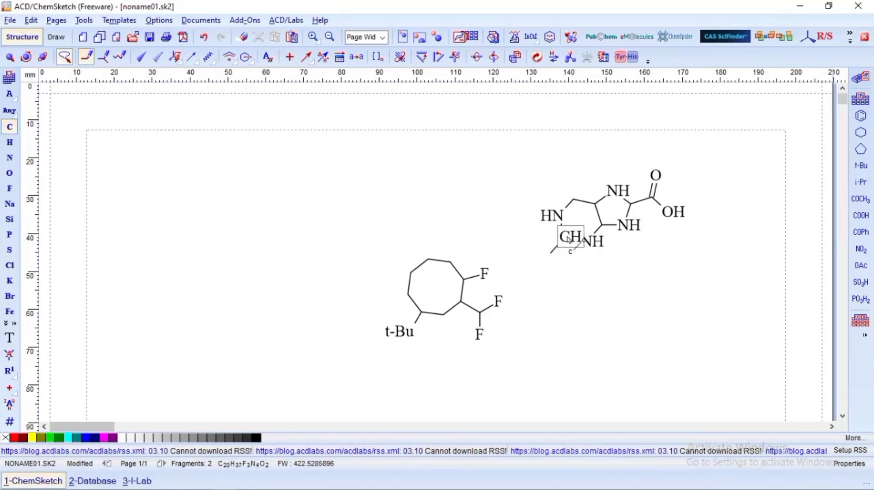
pyautogui.click(574, 202)
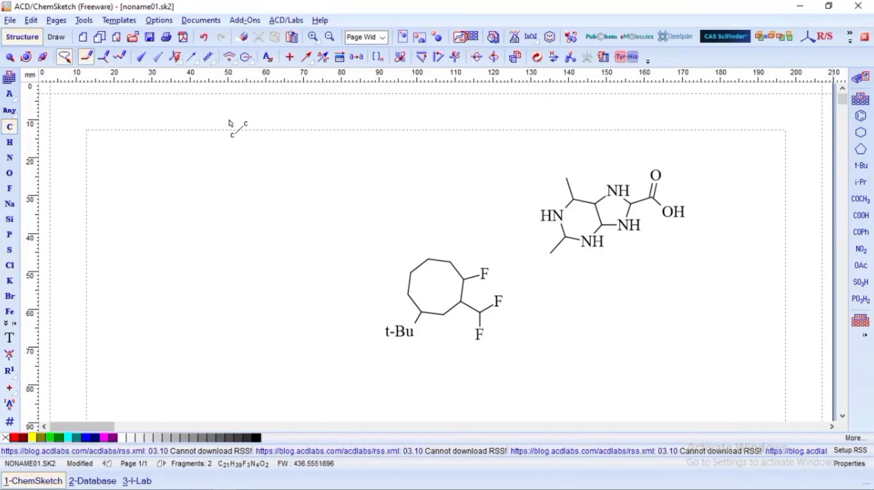
# Attach methyl groups to both nitrogens of the six-membered ring and the top nitrogen of the five-membered ring
pyautogui.click(105, 58)
pyautogui.click(554, 216)
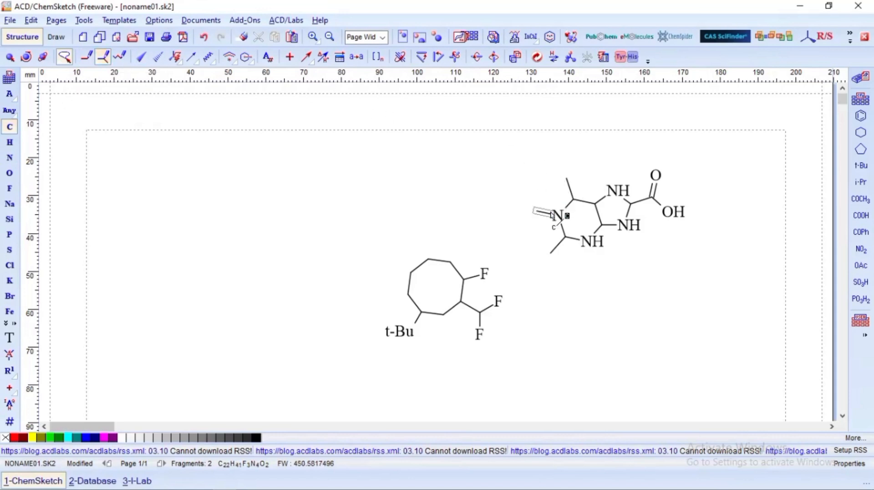
pyautogui.click(617, 189)
pyautogui.click(591, 240)
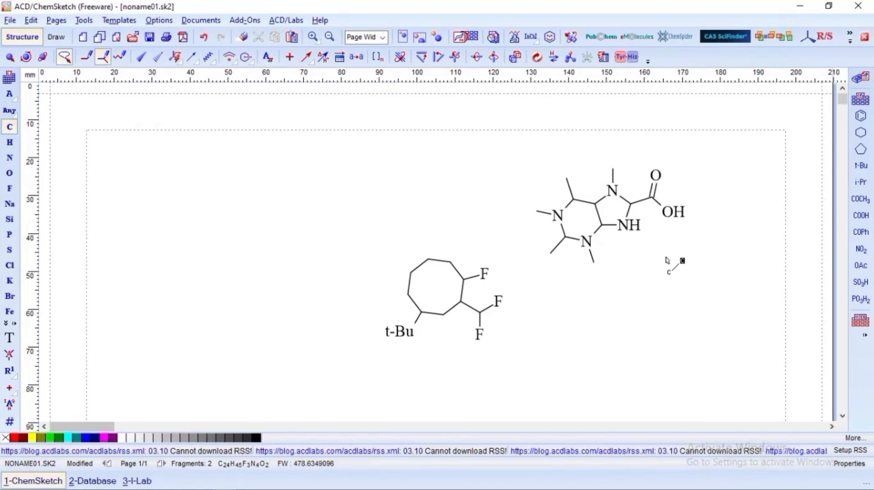
# Attach an oxygen to the six-membered ring's top methyl carbon and replace its lower-left methyl carbon with oxygen
pyautogui.click(10, 173)
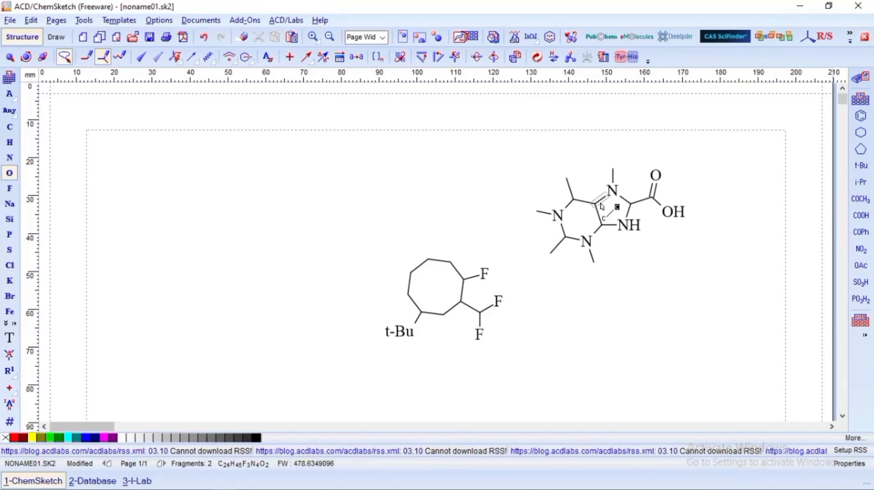
pyautogui.moveTo(566, 182); pyautogui.dragTo(577, 165)
pyautogui.click(85, 57)
pyautogui.click(552, 252)
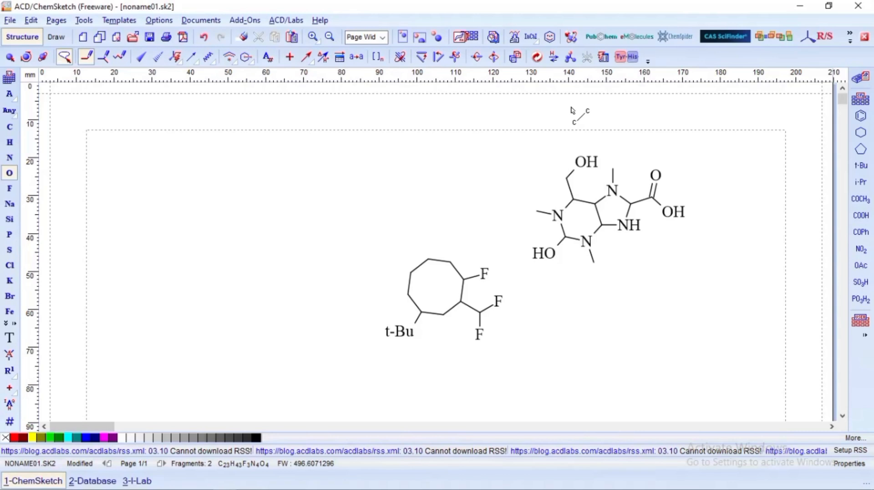
# Delete the carboxylic acid group from the five-membered ring
pyautogui.click(242, 37)
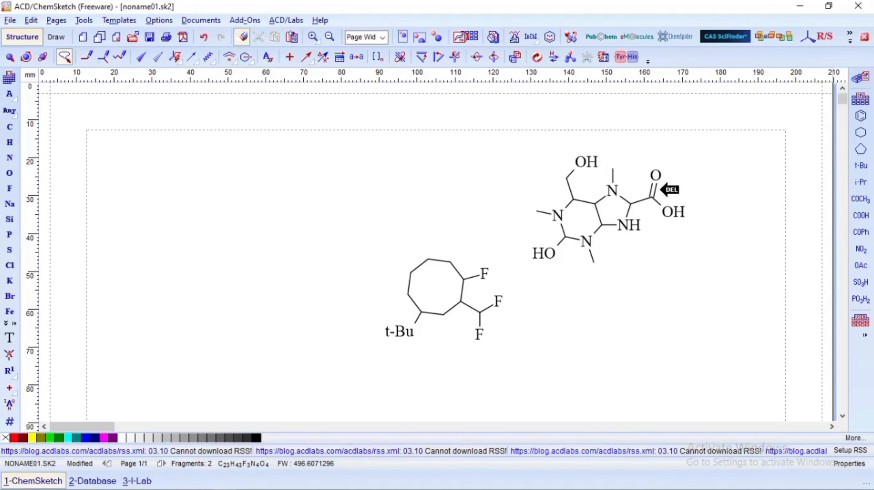
pyautogui.click(654, 194)
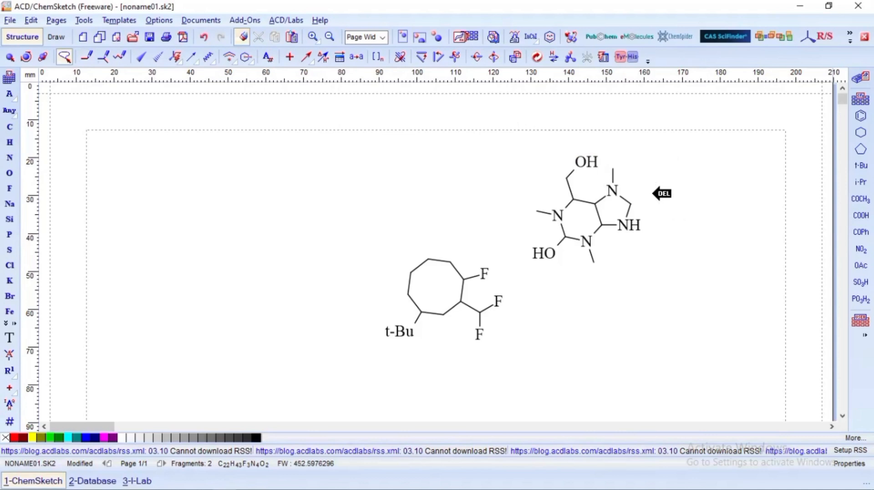
pyautogui.click(596, 260)
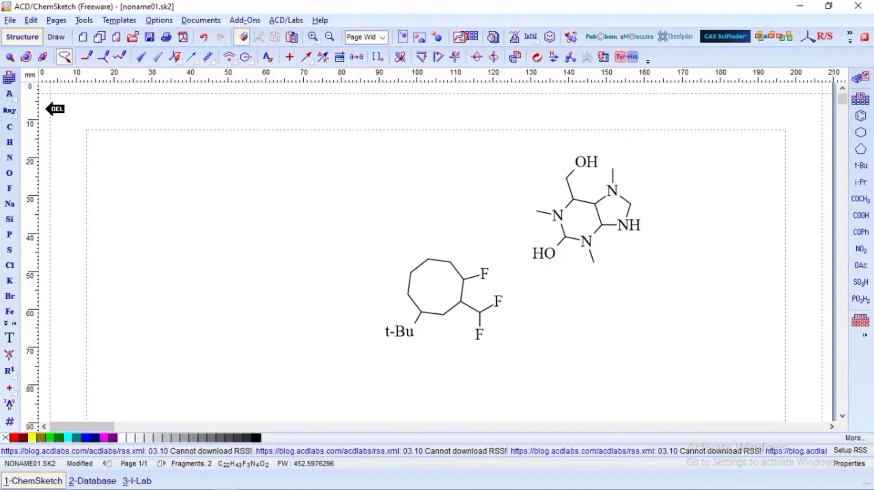
# Convert both C–O bonds, the bond shared by the fused rings and the five-membered ring's right C–N bond to double bonds
pyautogui.click(84, 63)
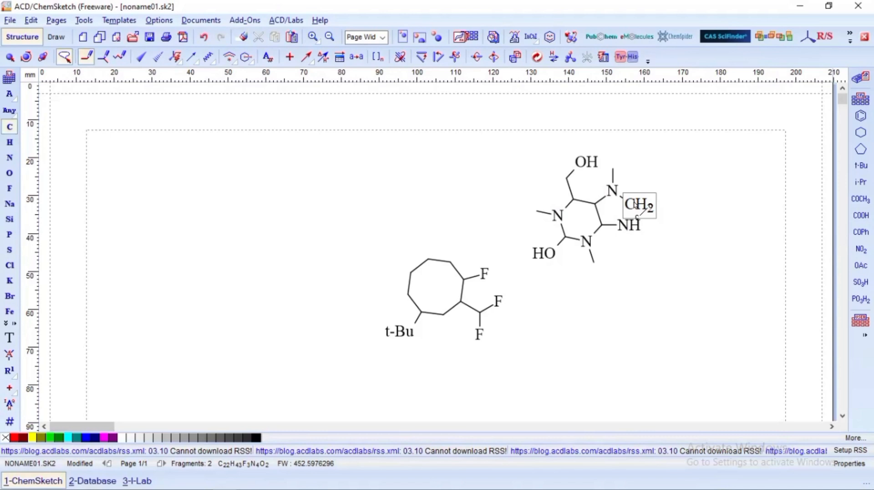
pyautogui.click(571, 174)
pyautogui.click(627, 212)
pyautogui.click(599, 214)
pyautogui.click(560, 247)
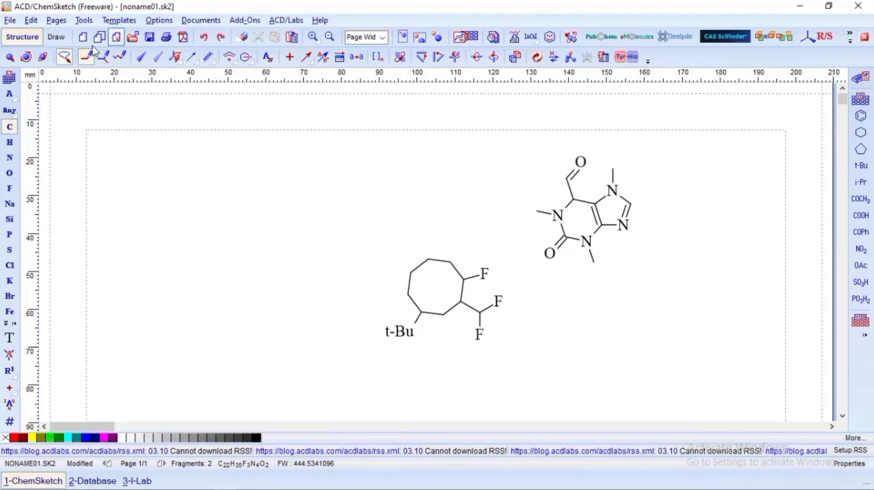
# Select the whole fused-ring structure and open its properties clear of the drawing
pyautogui.click(66, 58)
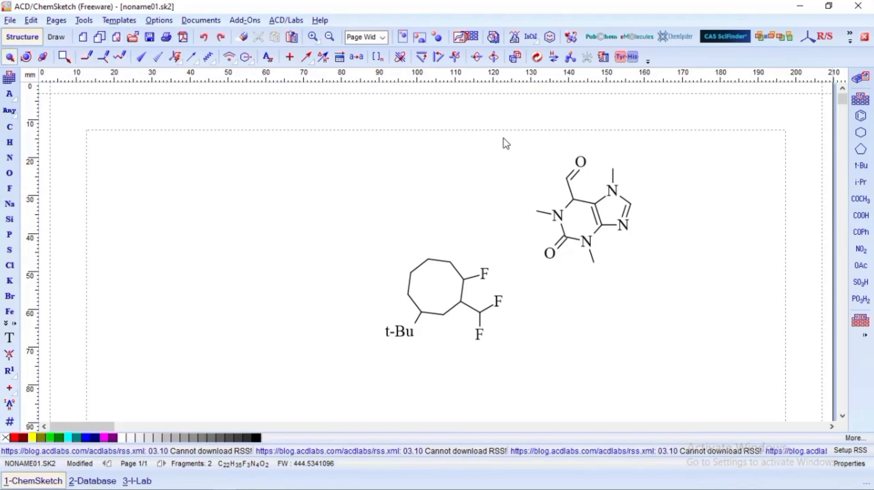
pyautogui.moveTo(511, 152); pyautogui.dragTo(666, 268)
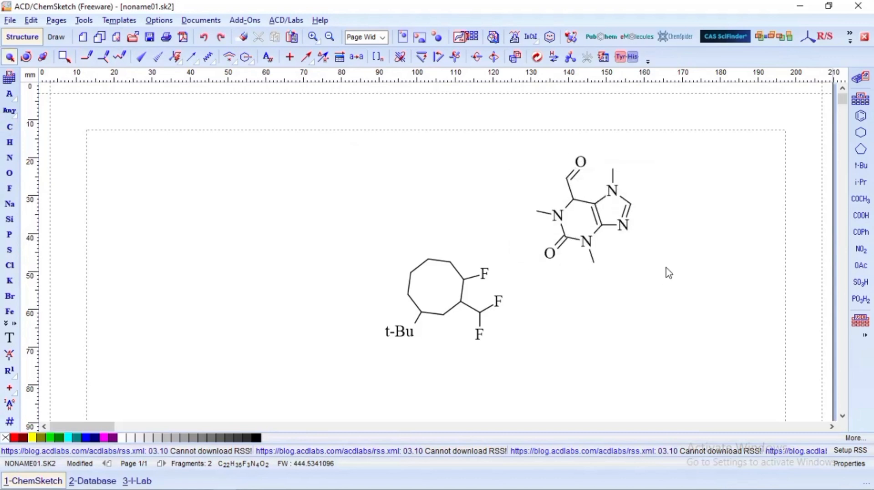
pyautogui.doubleClick(592, 212)
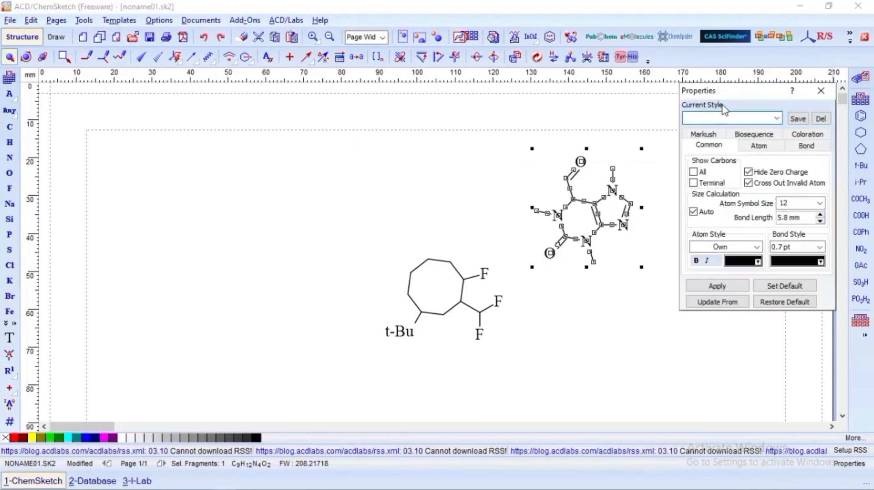
pyautogui.moveTo(726, 99); pyautogui.dragTo(674, 106)
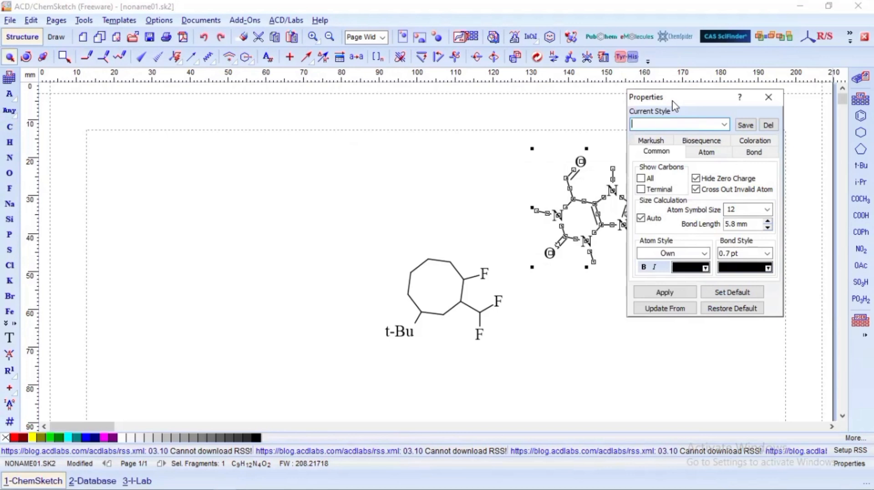
pyautogui.moveTo(674, 105); pyautogui.dragTo(384, 144)
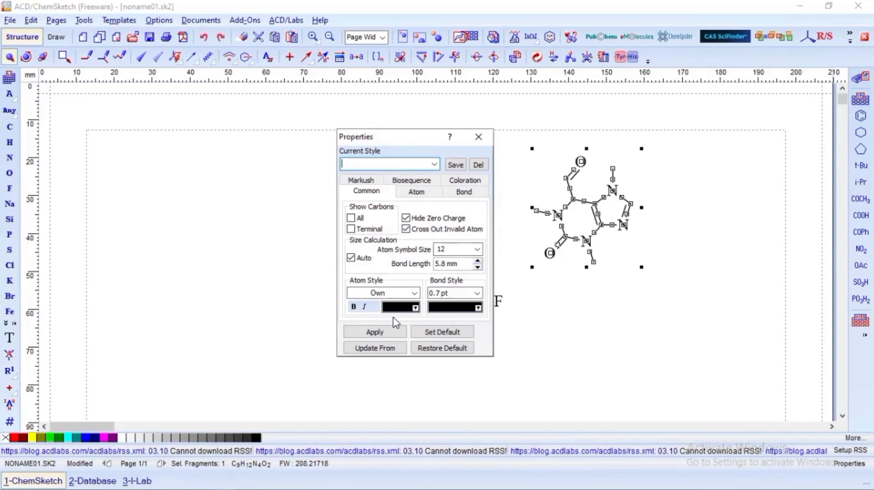
# Examine the structure's atom, bond, Markush, biosequence and coloration properties, including the bond widths, bond colors and double and triple bond options
pyautogui.click(403, 194)
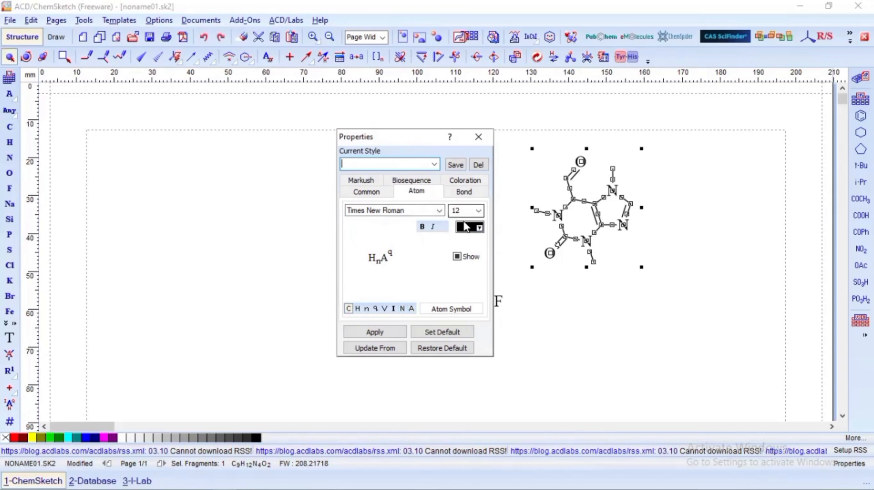
pyautogui.click(461, 195)
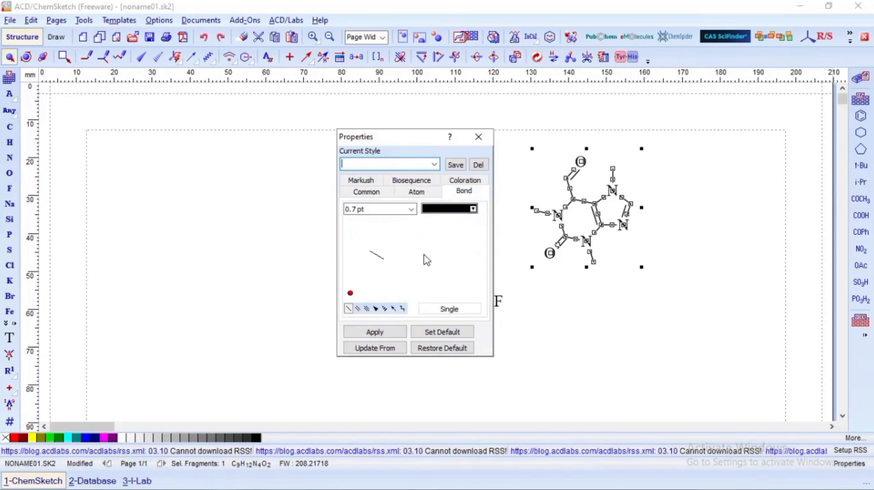
pyautogui.click(412, 209)
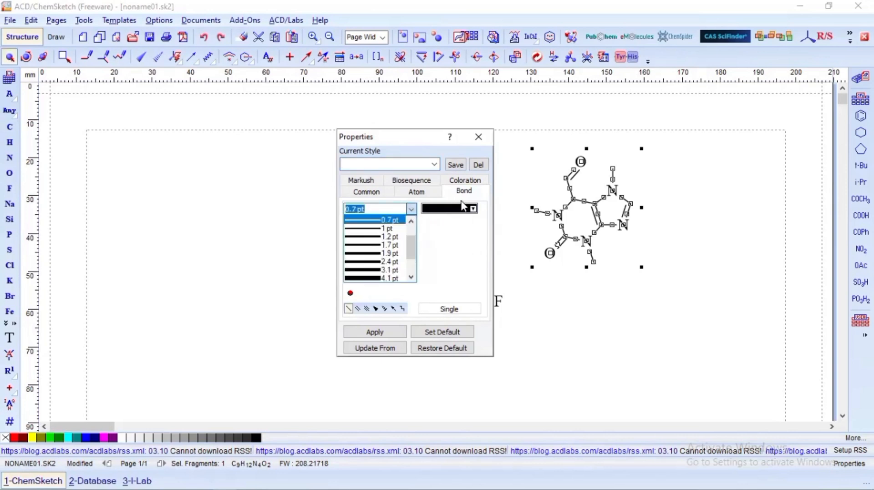
pyautogui.click(474, 209)
pyautogui.click(474, 208)
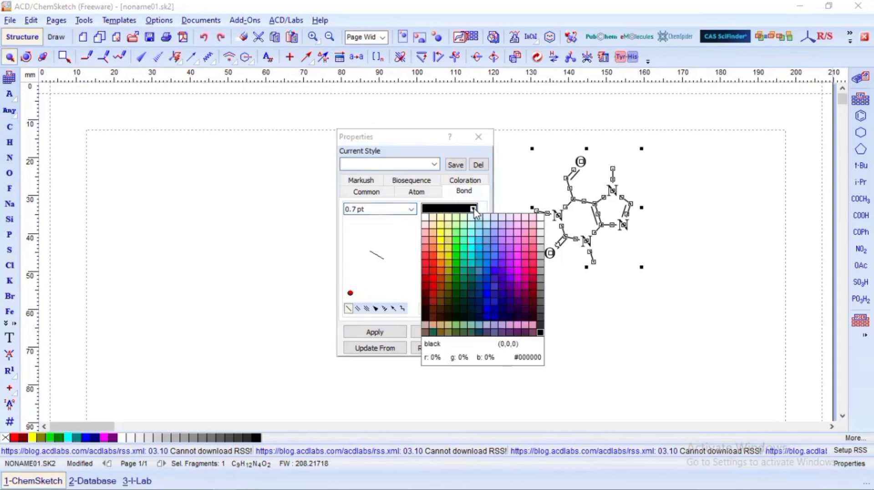
pyautogui.click(474, 209)
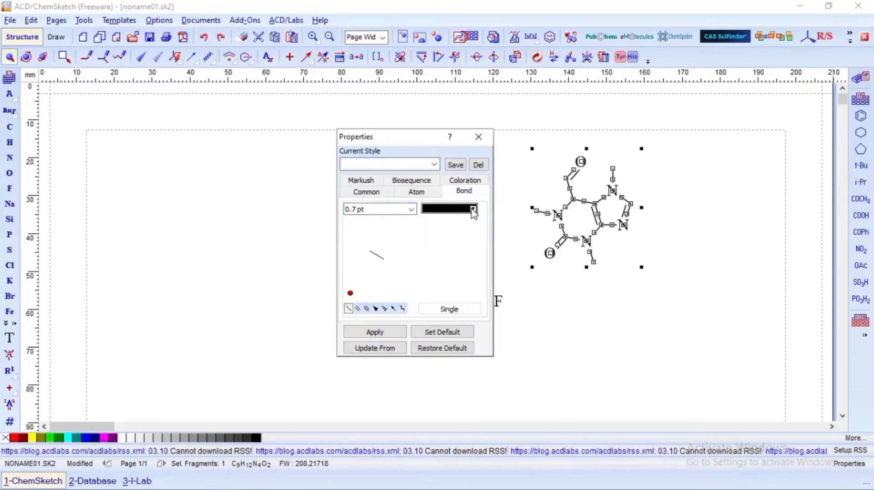
pyautogui.click(358, 309)
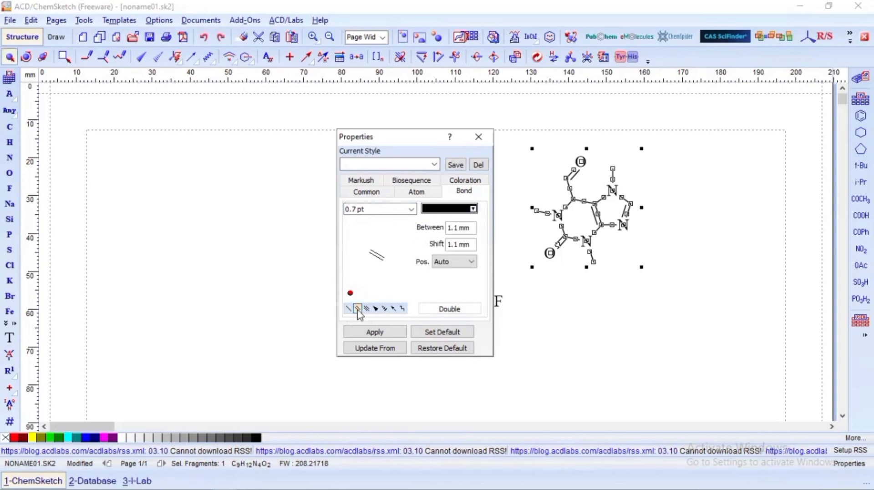
pyautogui.click(367, 309)
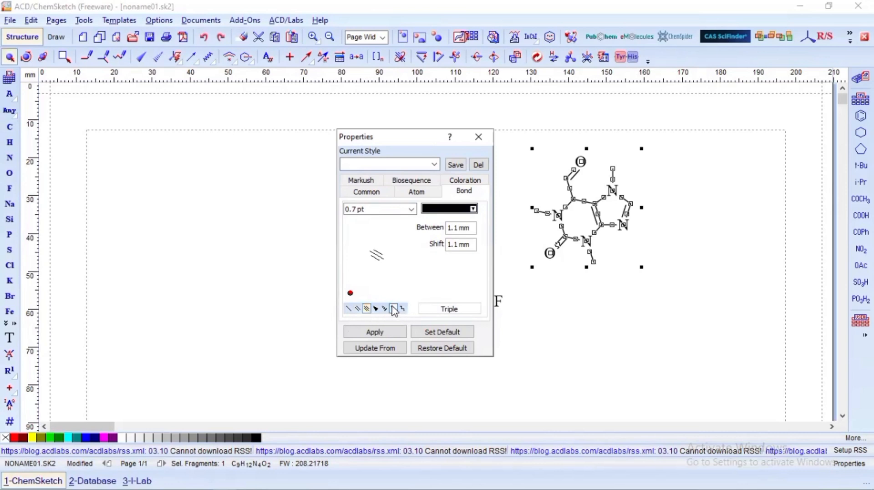
pyautogui.click(364, 182)
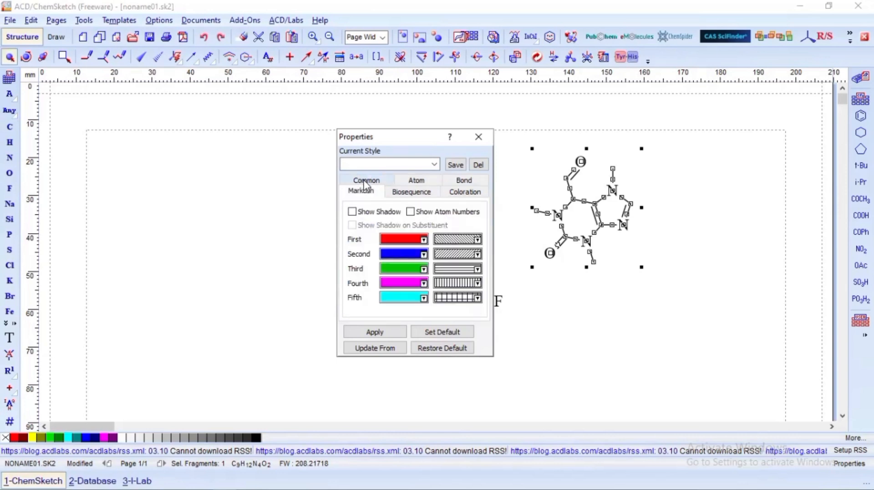
pyautogui.click(408, 197)
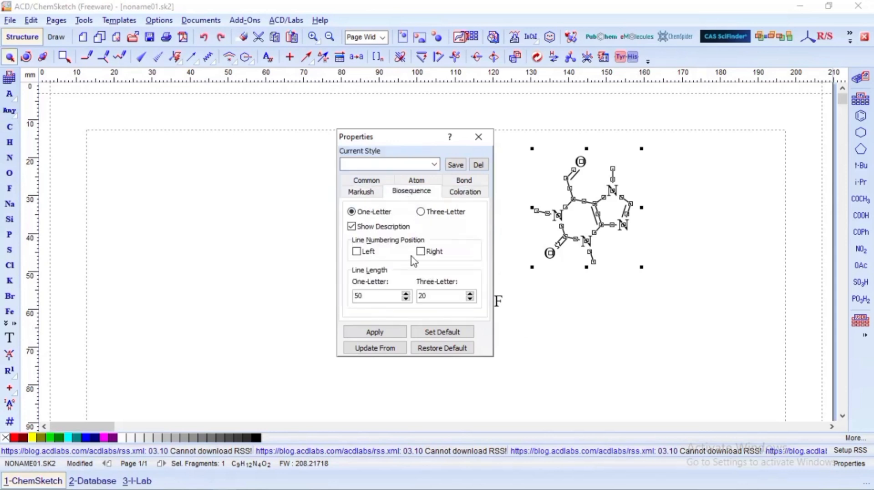
pyautogui.click(461, 197)
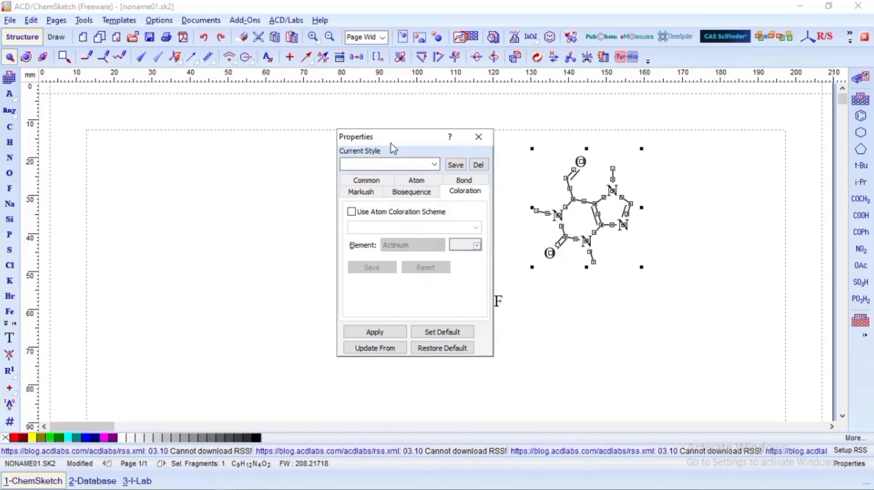
# Show the terminal carbons of the fused-ring structure, then close its properties and deselect it
pyautogui.click(377, 182)
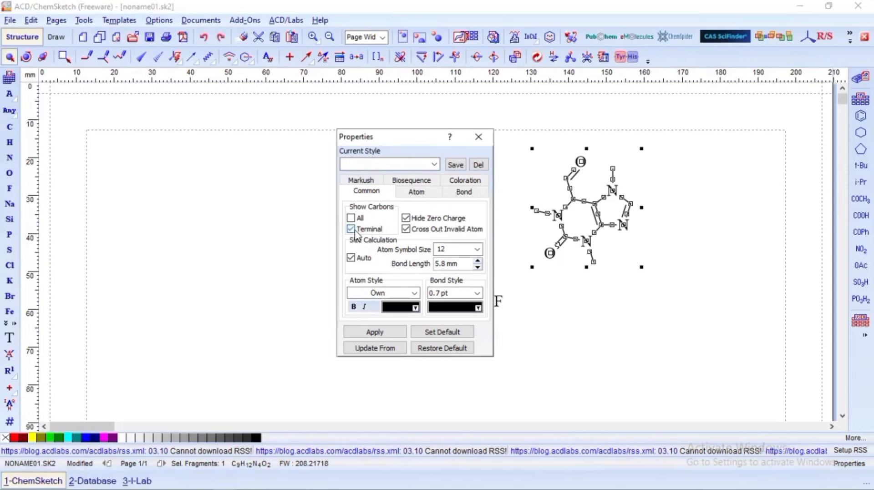
pyautogui.click(381, 332)
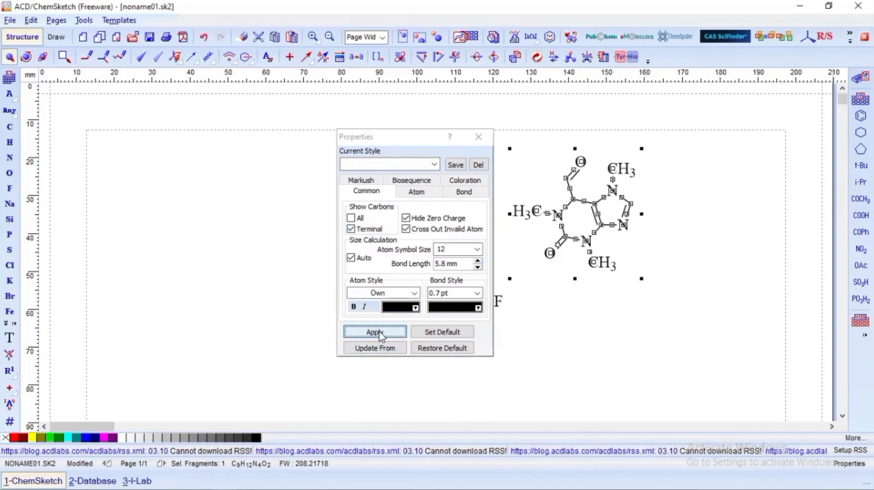
pyautogui.click(421, 138)
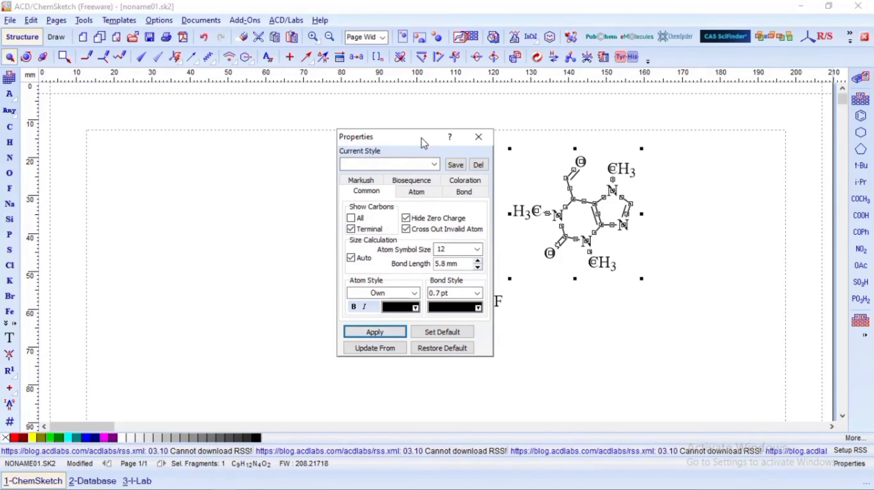
pyautogui.moveTo(422, 138); pyautogui.dragTo(346, 140)
pyautogui.click(403, 139)
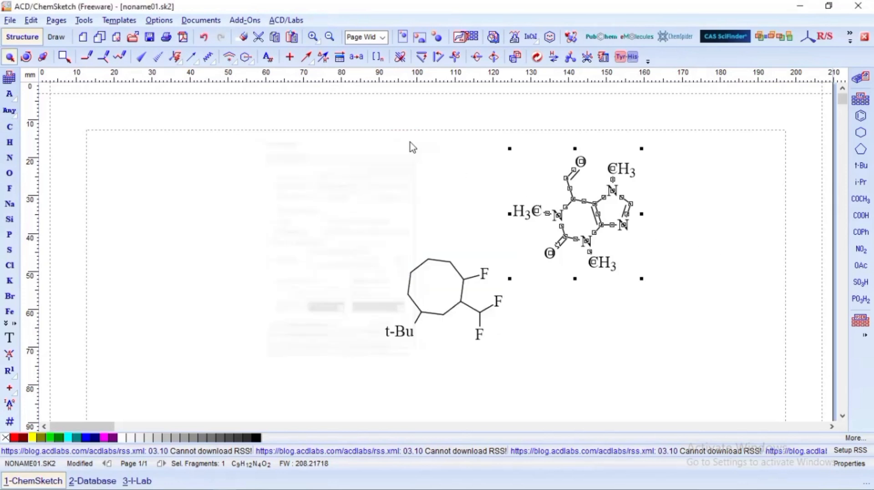
pyautogui.click(690, 232)
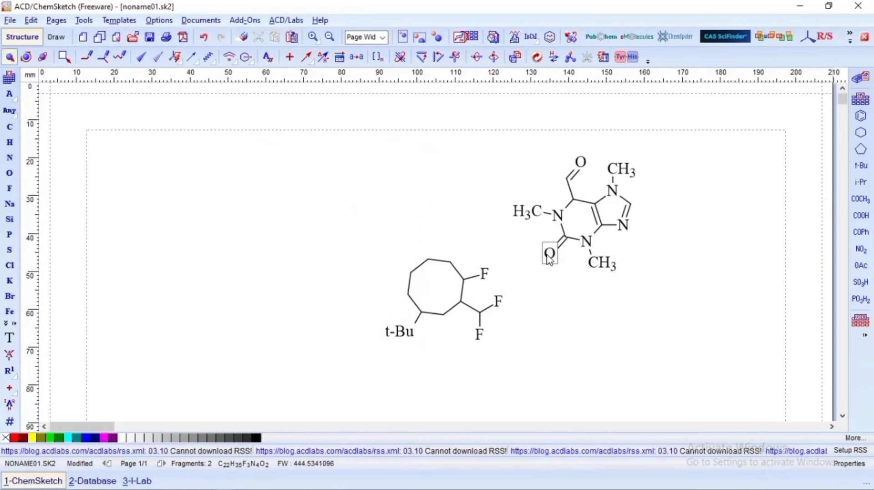
# Format the oxygen at the lower left of the six-membered ring as bold red
pyautogui.click(550, 258)
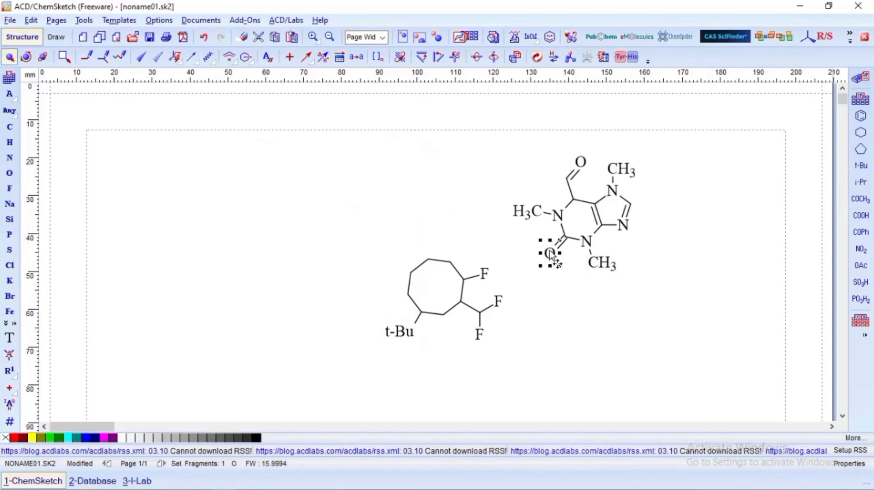
pyautogui.doubleClick(551, 255)
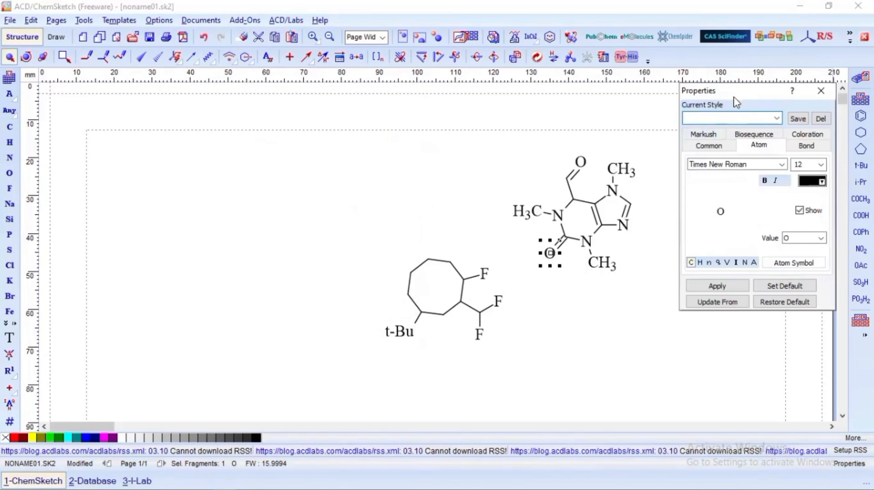
pyautogui.moveTo(735, 98); pyautogui.dragTo(420, 151)
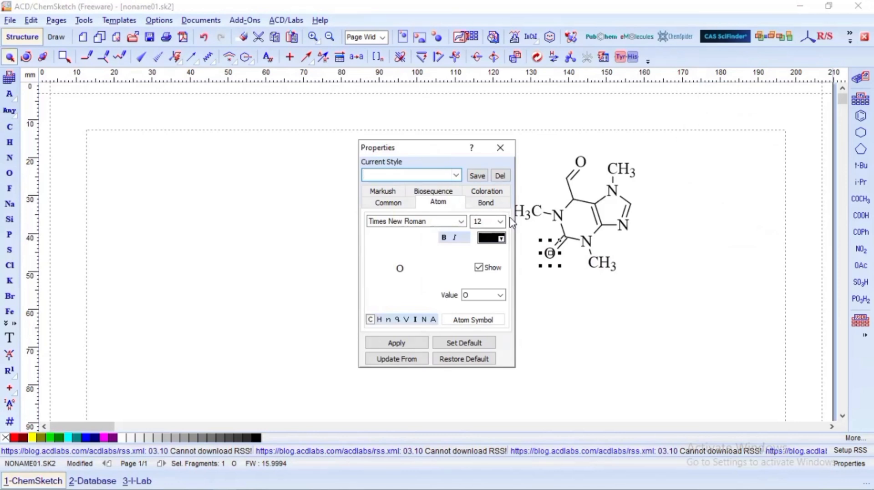
pyautogui.click(503, 239)
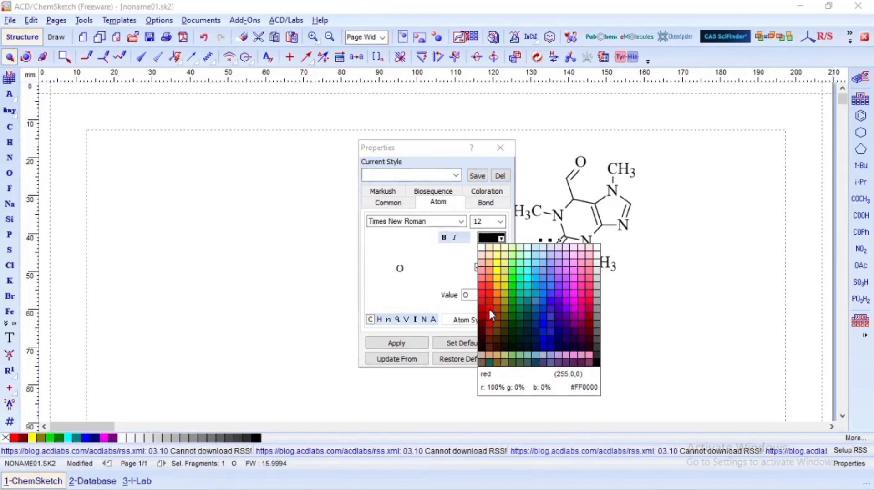
pyautogui.click(489, 310)
pyautogui.click(445, 239)
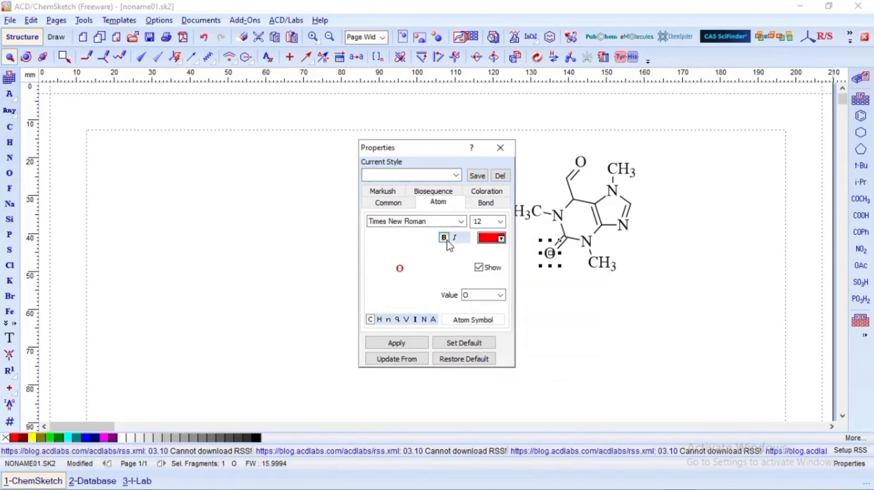
pyautogui.click(412, 342)
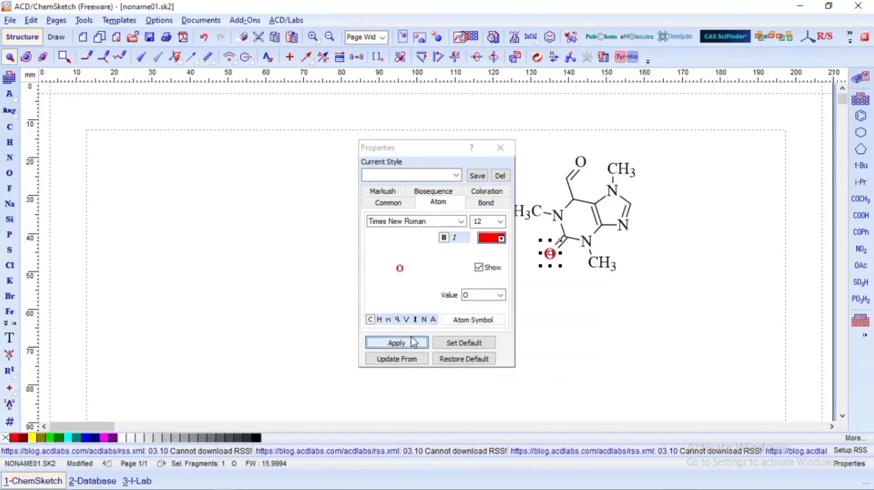
pyautogui.click(711, 226)
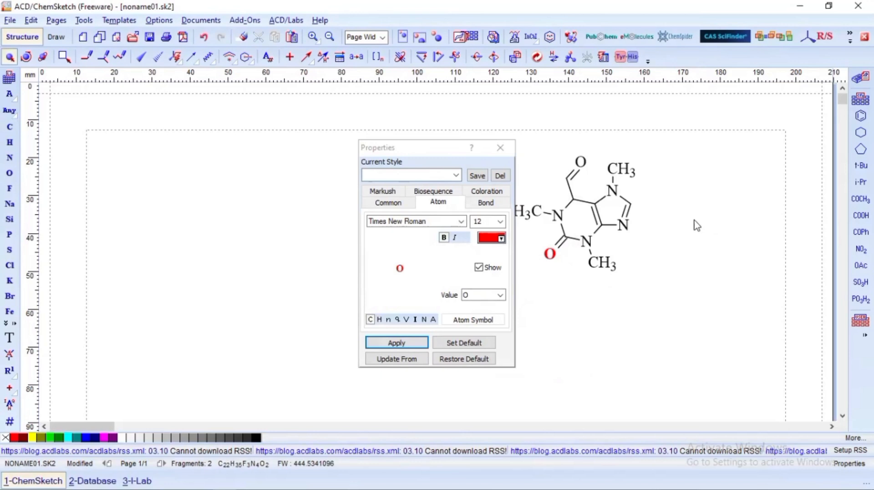
pyautogui.click(499, 149)
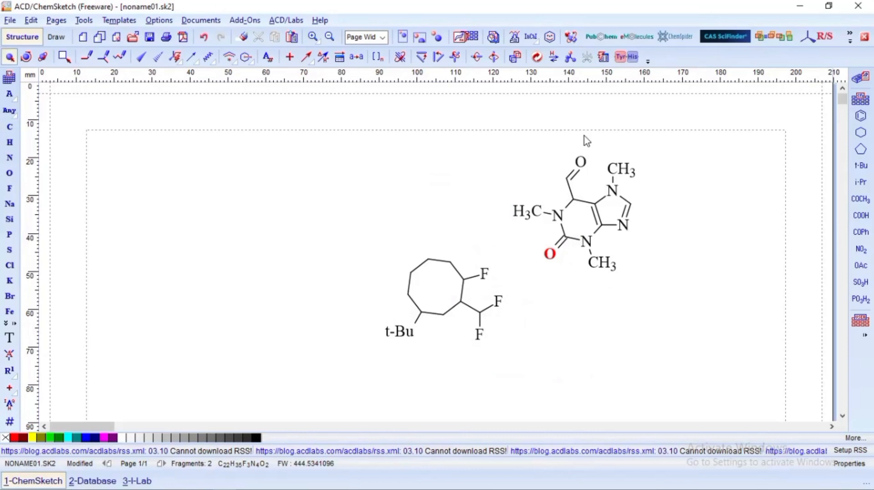
# Format the aldehyde oxygen above the six-membered ring as bold red
pyautogui.click(582, 163)
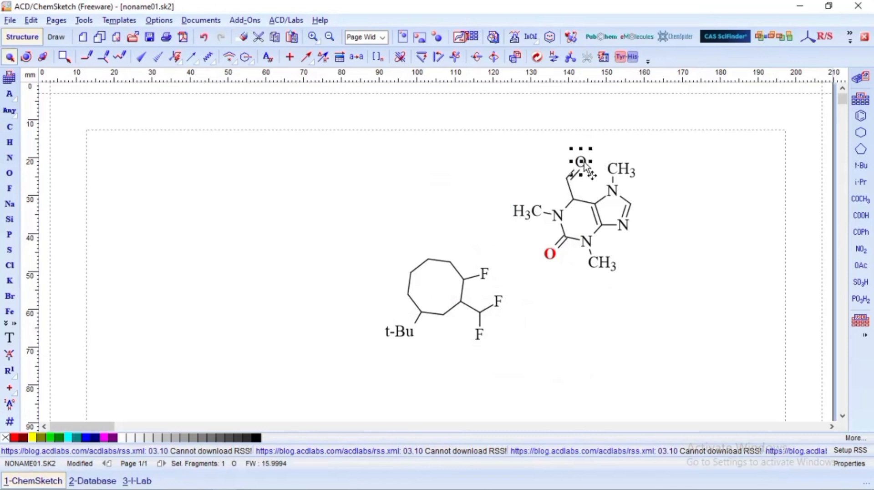
pyautogui.doubleClick(581, 161)
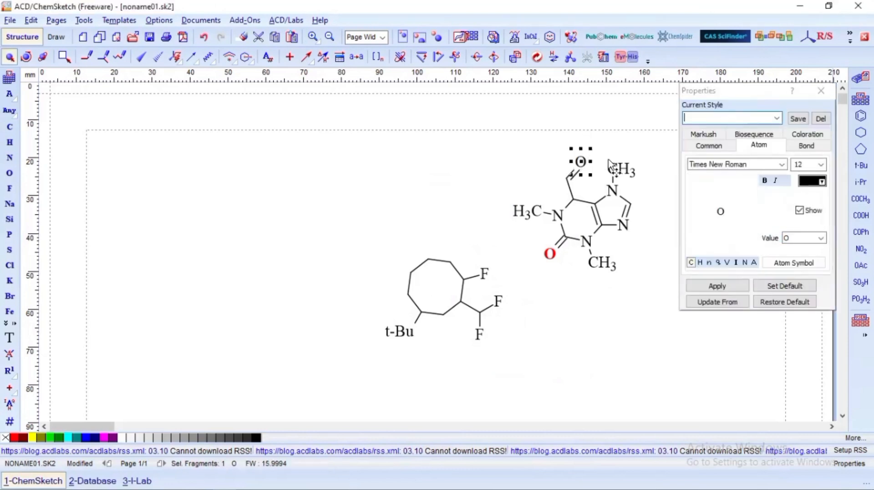
pyautogui.click(821, 181)
pyautogui.click(770, 249)
pyautogui.click(765, 180)
pyautogui.click(717, 286)
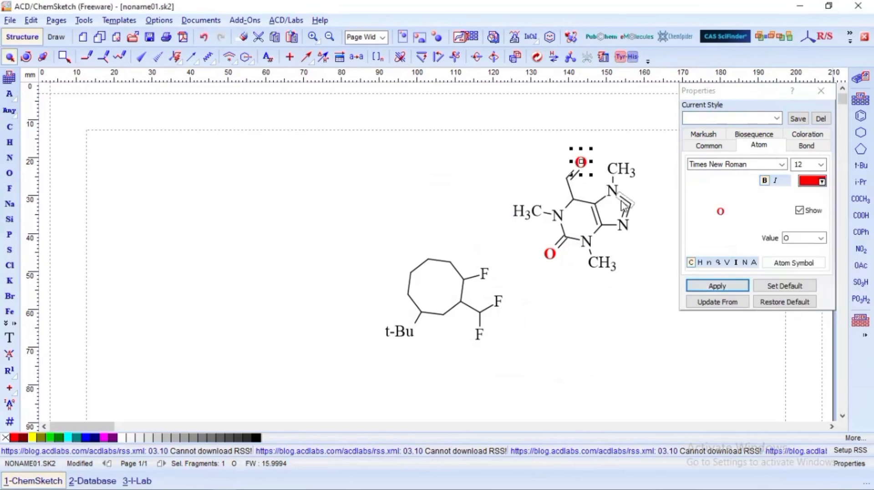
# Format the methyl-bearing nitrogen at the top of the five-membered ring as bold blue
pyautogui.click(615, 193)
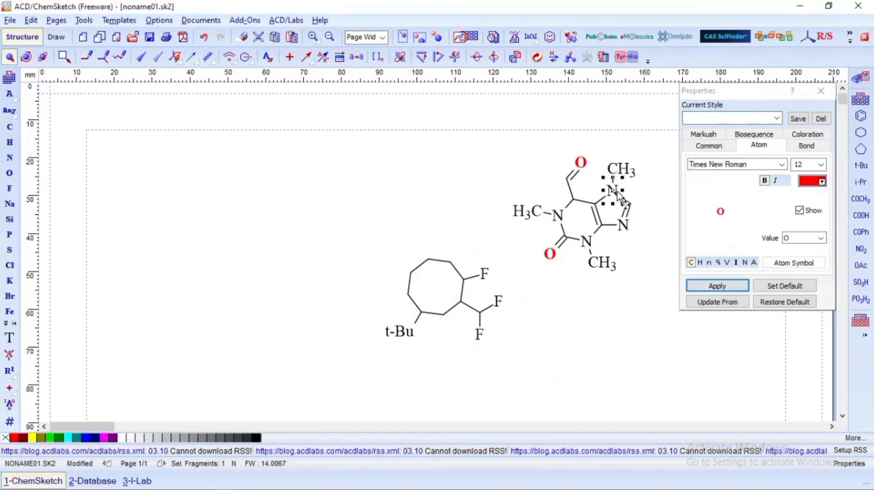
pyautogui.click(822, 181)
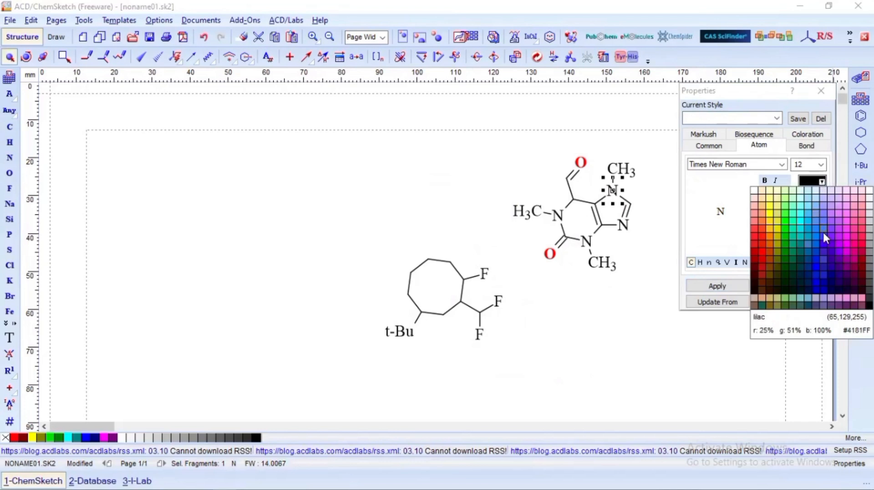
pyautogui.click(817, 283)
pyautogui.click(765, 181)
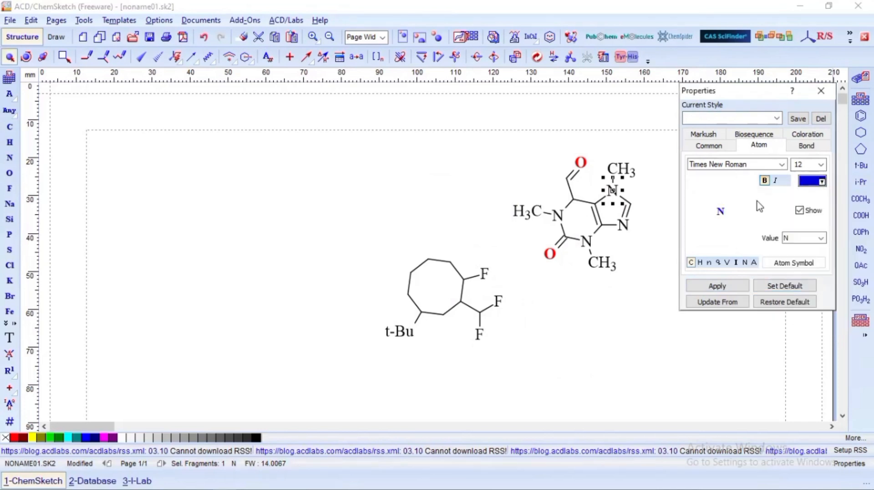
pyautogui.click(717, 285)
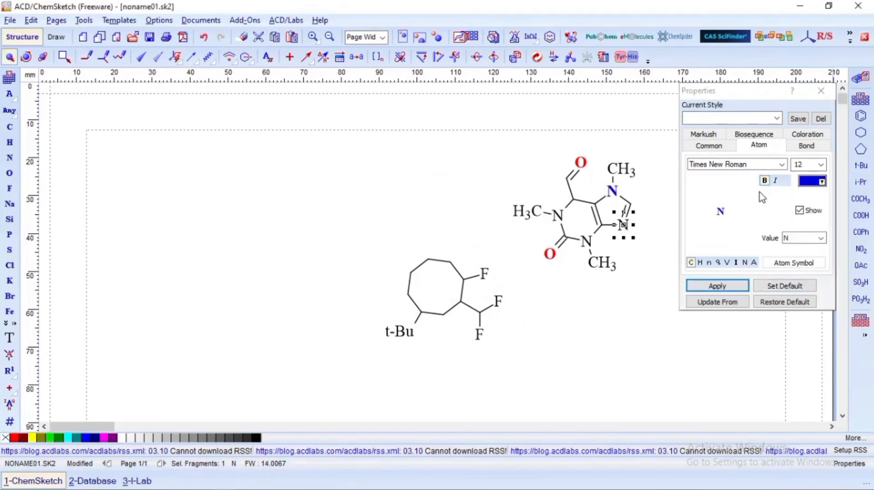
# Format the nitrogen at the lower right of the five-membered ring as bold blue
pyautogui.click(623, 225)
pyautogui.click(822, 181)
pyautogui.click(814, 277)
pyautogui.click(764, 181)
pyautogui.click(717, 286)
# Format the methyl-bearing nitrogen at the bottom of the six-membered ring as bold blue
pyautogui.click(822, 181)
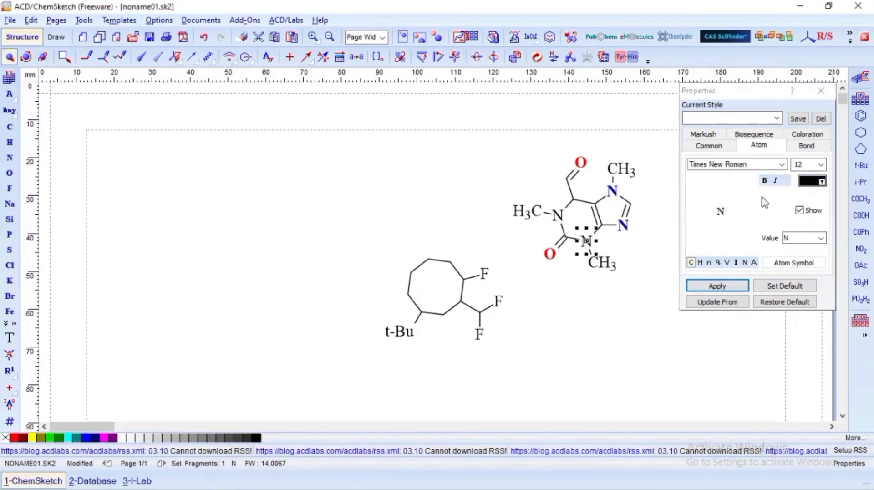
pyautogui.click(807, 264)
pyautogui.click(764, 181)
pyautogui.click(717, 285)
# Format the methyl-bearing nitrogen at the left of the six-membered ring as bold blue and close its properties
pyautogui.click(558, 215)
pyautogui.click(822, 182)
pyautogui.click(818, 281)
pyautogui.click(765, 181)
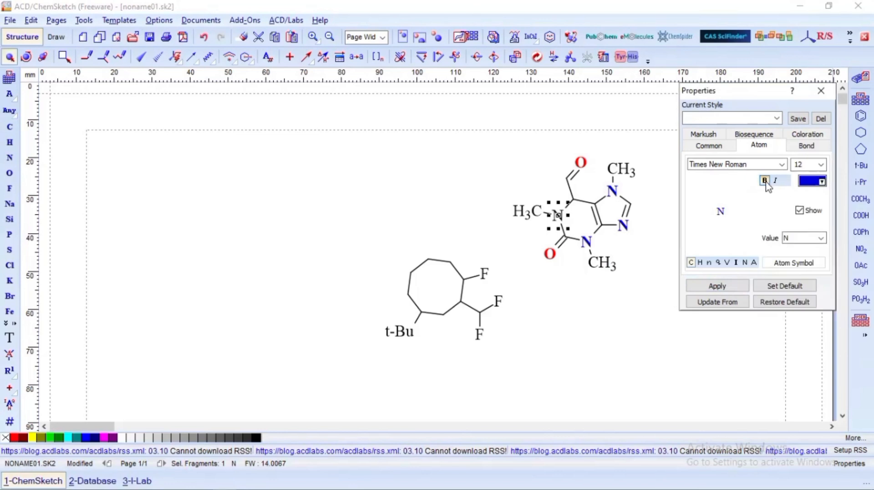
pyautogui.click(718, 285)
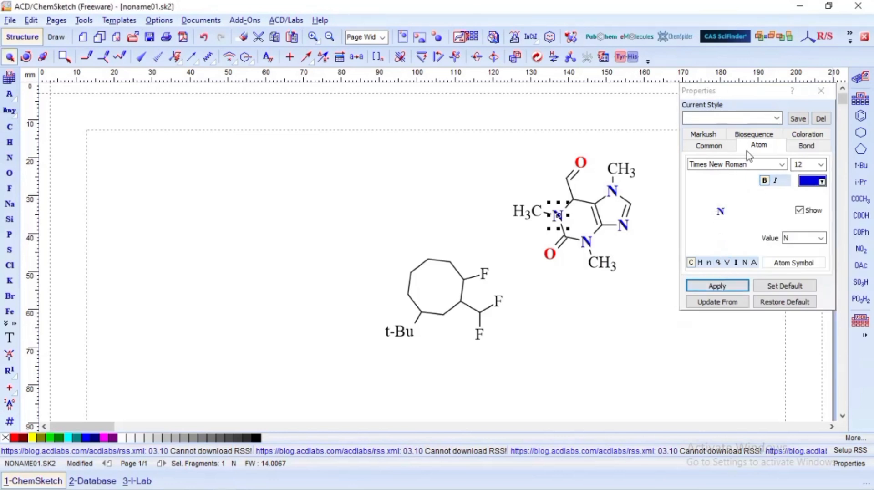
pyautogui.click(821, 90)
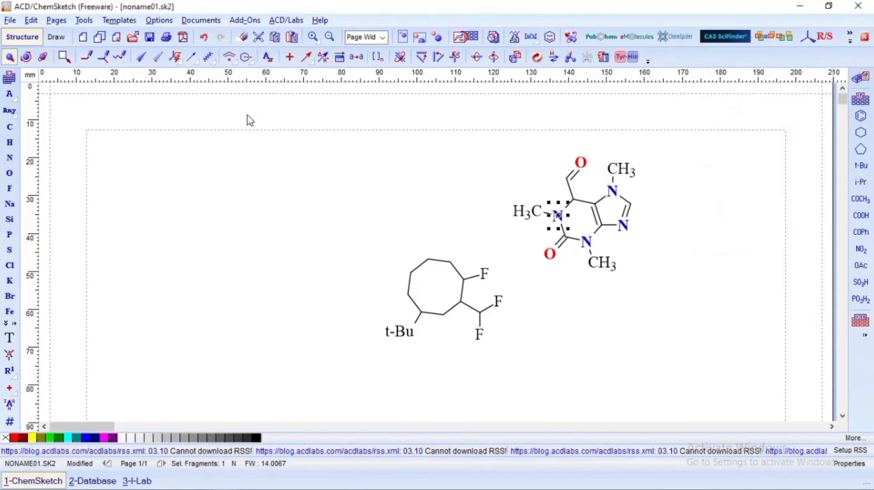
# Select the entire fused-ring structure without any atoms of the eight-membered ring molecule
pyautogui.click(62, 61)
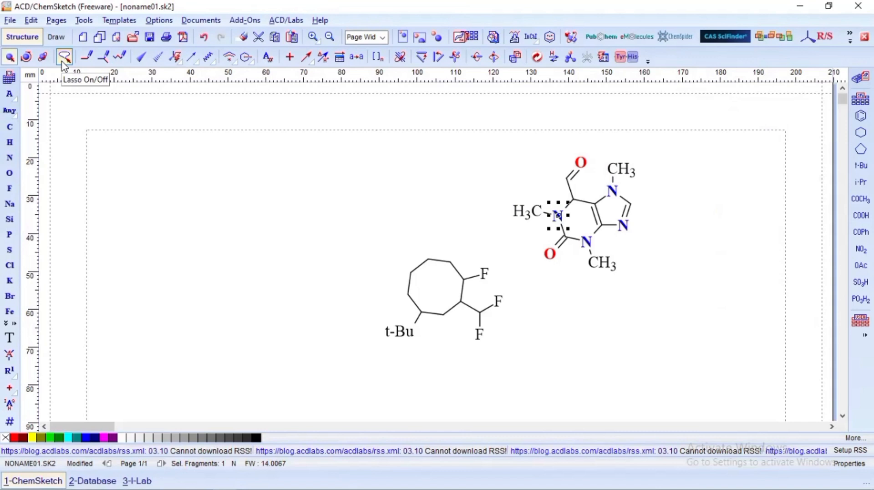
pyautogui.click(62, 59)
pyautogui.moveTo(513, 135); pyautogui.dragTo(695, 258)
pyautogui.moveTo(479, 136); pyautogui.dragTo(677, 296)
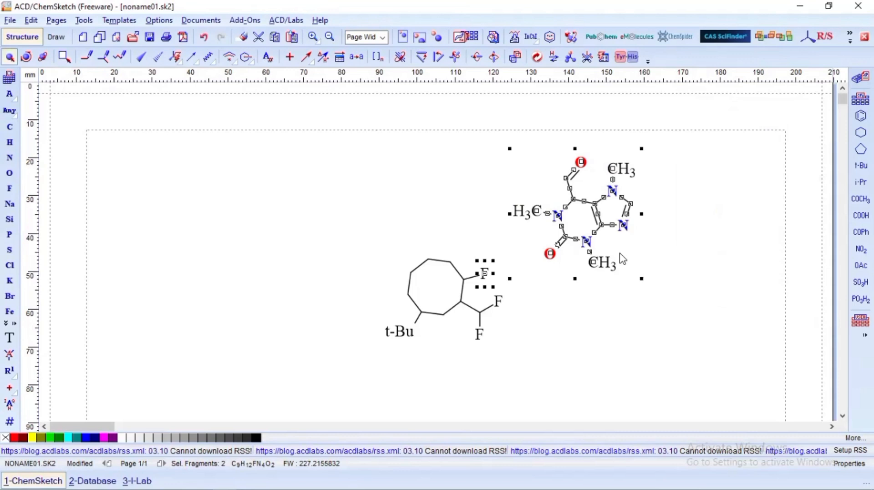
pyautogui.click(593, 214)
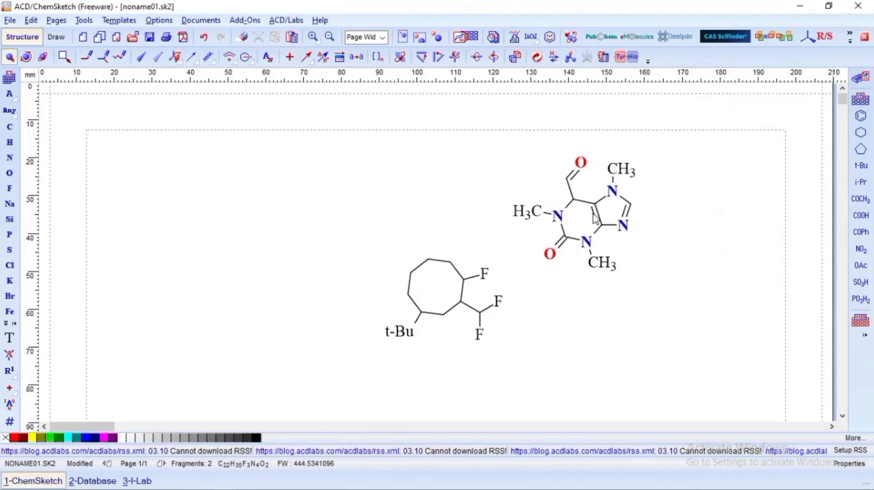
pyautogui.click(593, 214)
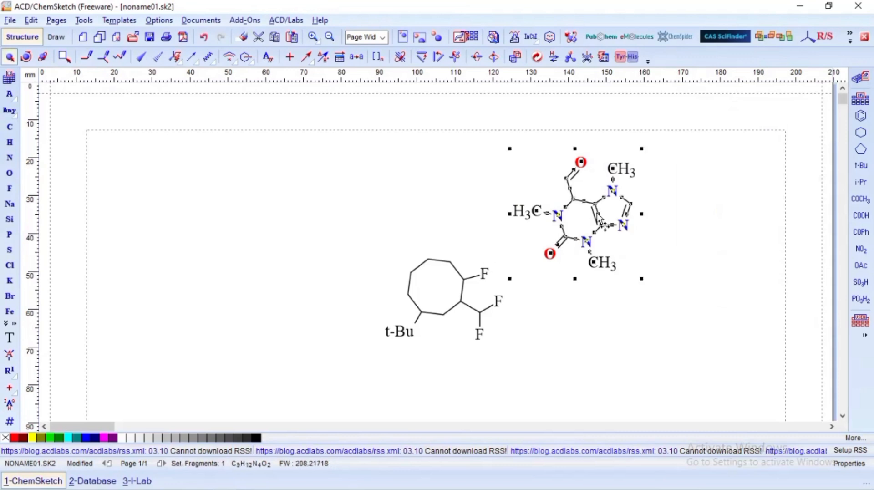
# Open the fused-ring structure's properties and set its single-bond line width to 1.2 pt
pyautogui.doubleClick(596, 215)
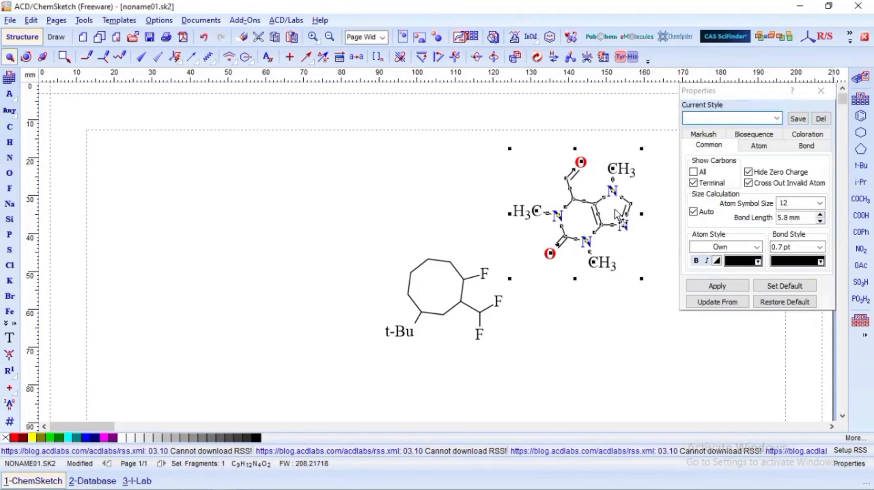
pyautogui.click(806, 146)
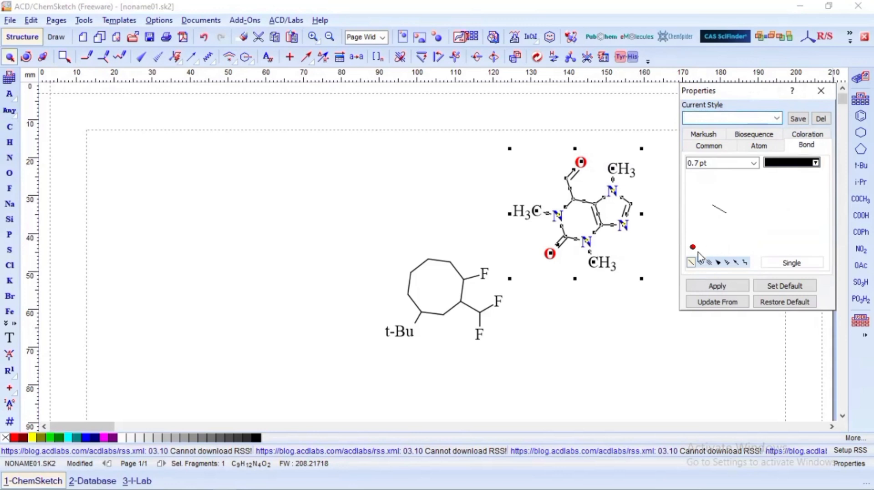
pyautogui.click(754, 163)
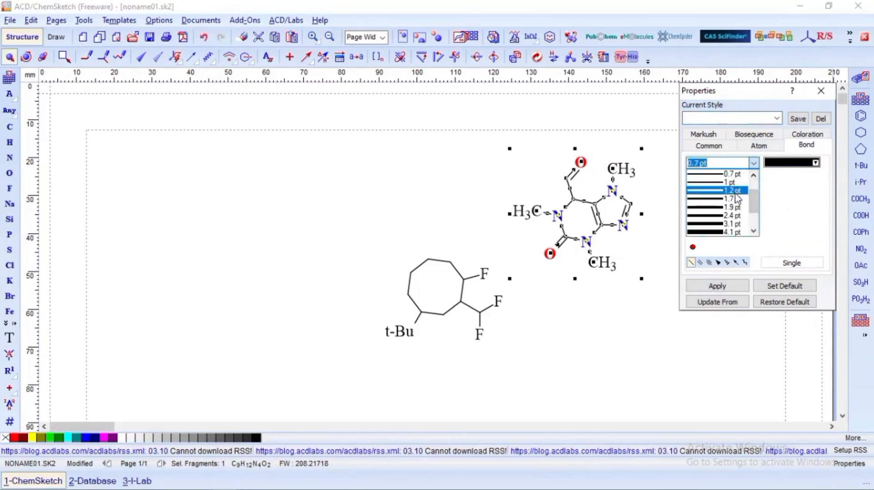
pyautogui.click(737, 191)
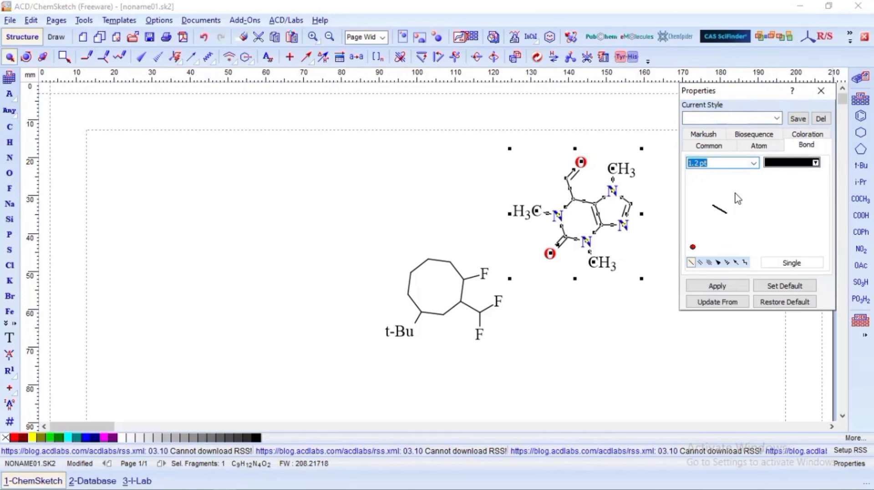
# Set the double-bond line width to 1 pt, apply it to the fused-ring structure, and deselect it with its properties closed
pyautogui.click(700, 263)
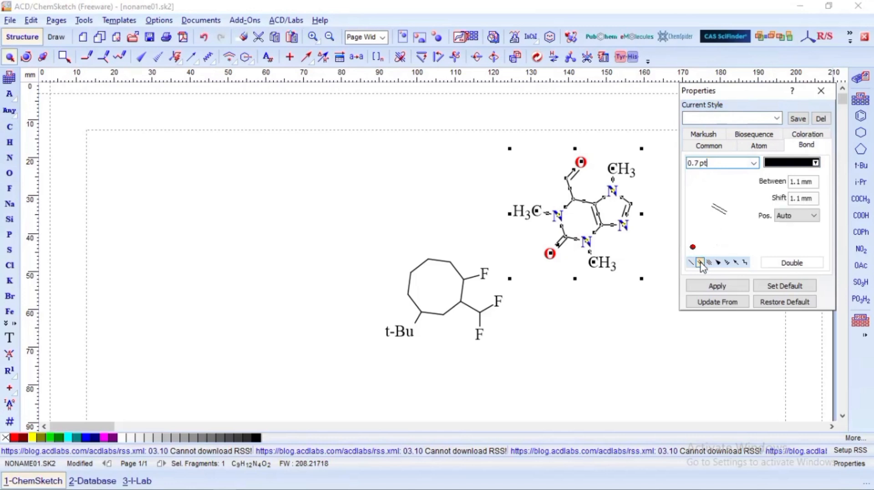
pyautogui.click(754, 164)
pyautogui.click(738, 183)
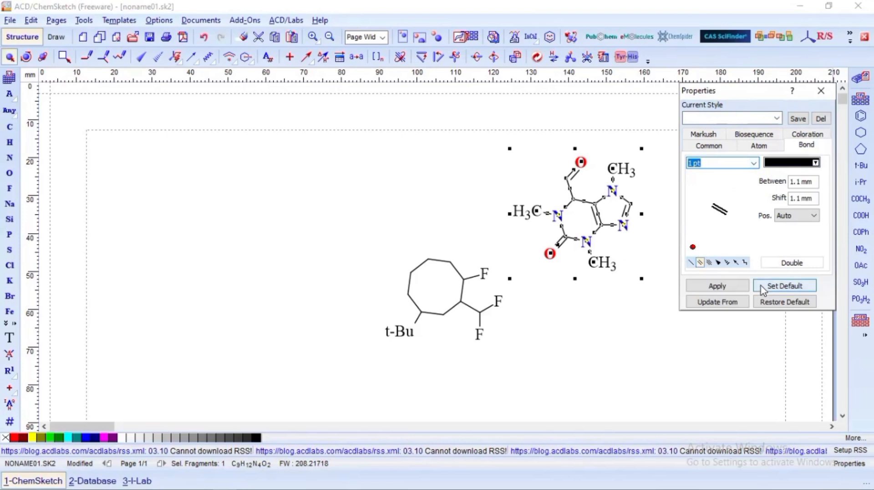
pyautogui.click(731, 288)
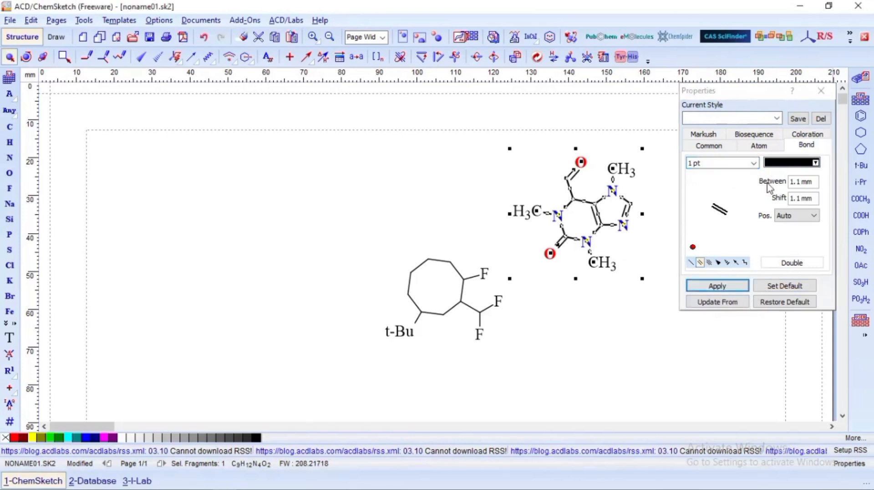
pyautogui.click(821, 91)
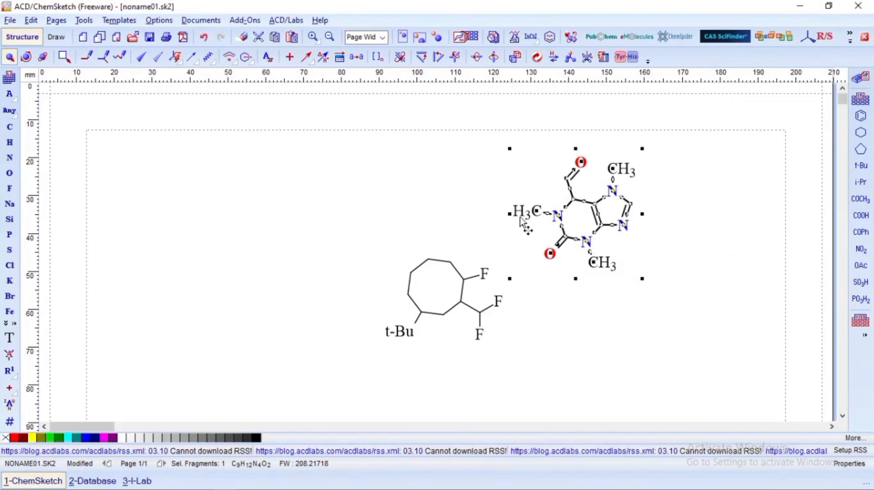
pyautogui.click(708, 251)
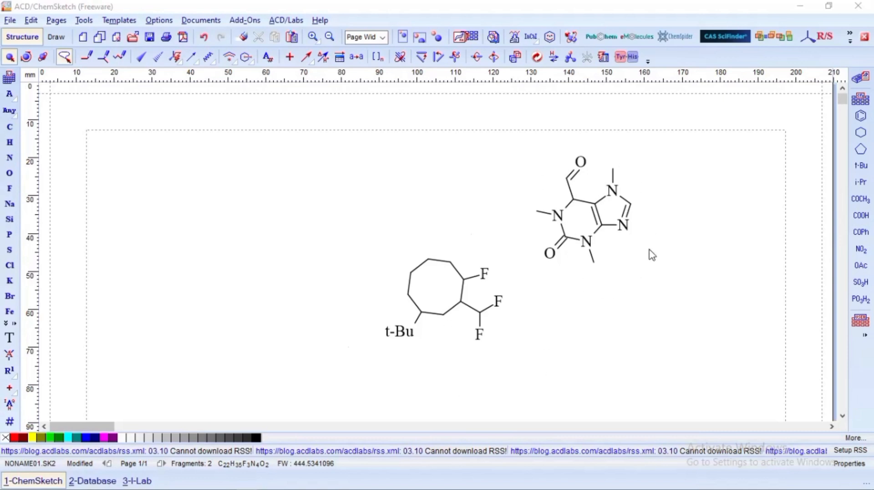
# Apply the Eur. J. Org. Chem. (2004) drawing style to the entire fused-ring structure
pyautogui.click(65, 57)
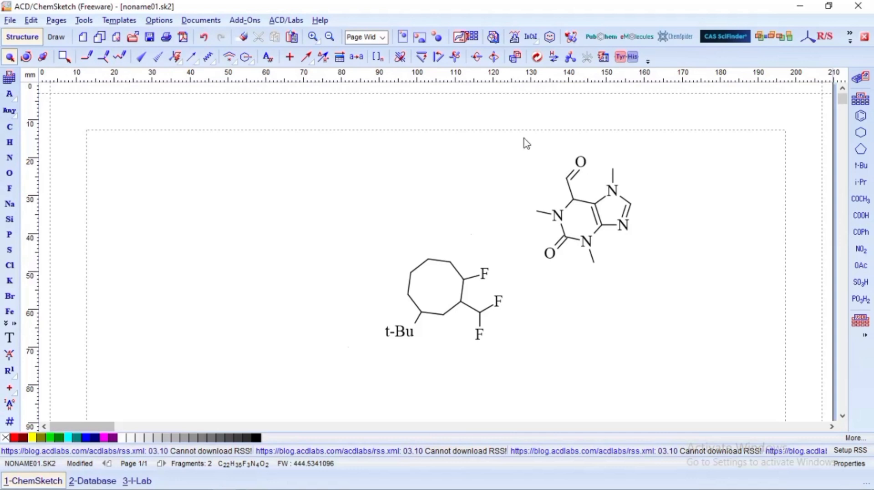
pyautogui.moveTo(511, 146); pyautogui.dragTo(666, 276)
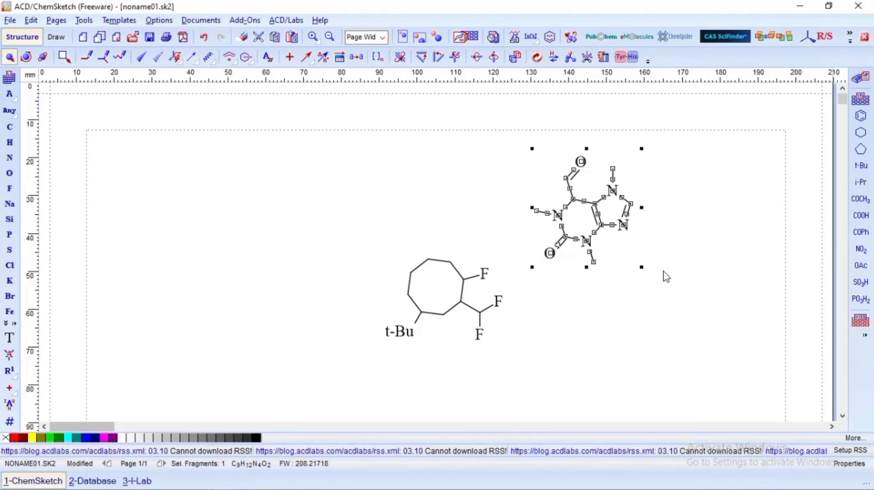
pyautogui.doubleClick(602, 223)
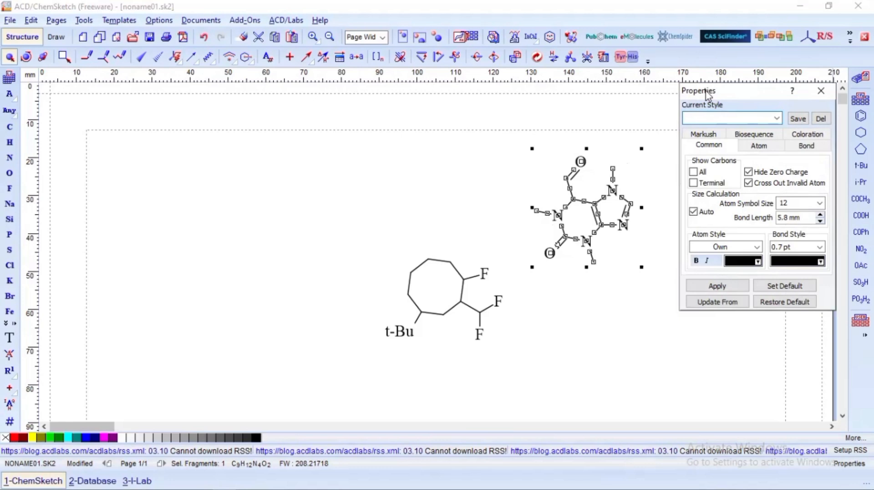
pyautogui.moveTo(707, 95); pyautogui.dragTo(387, 173)
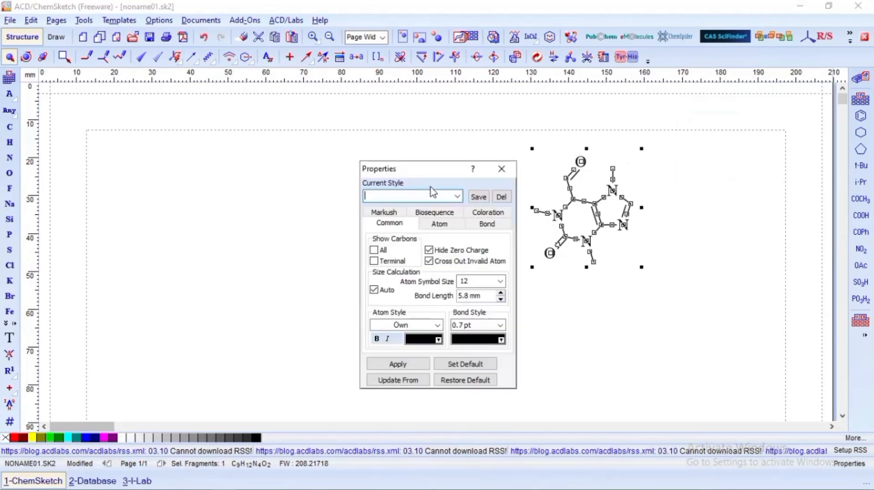
pyautogui.click(458, 197)
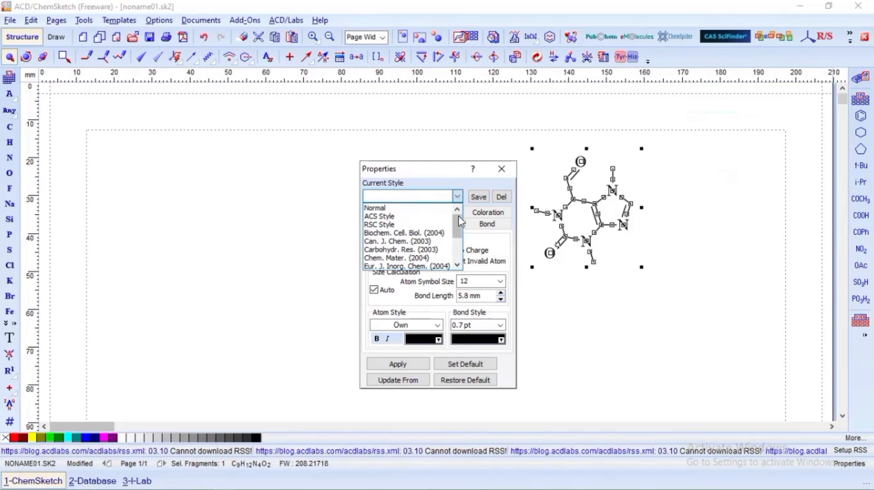
pyautogui.moveTo(461, 226); pyautogui.dragTo(463, 241)
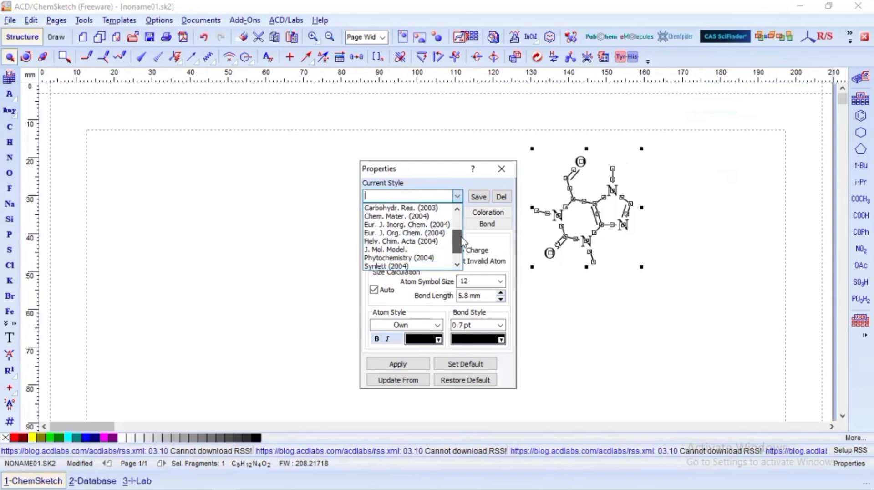
pyautogui.click(422, 233)
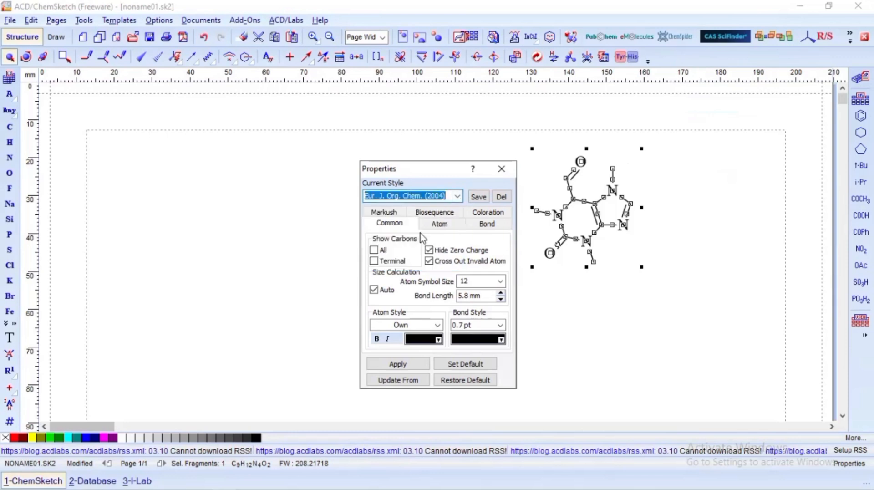
pyautogui.click(413, 368)
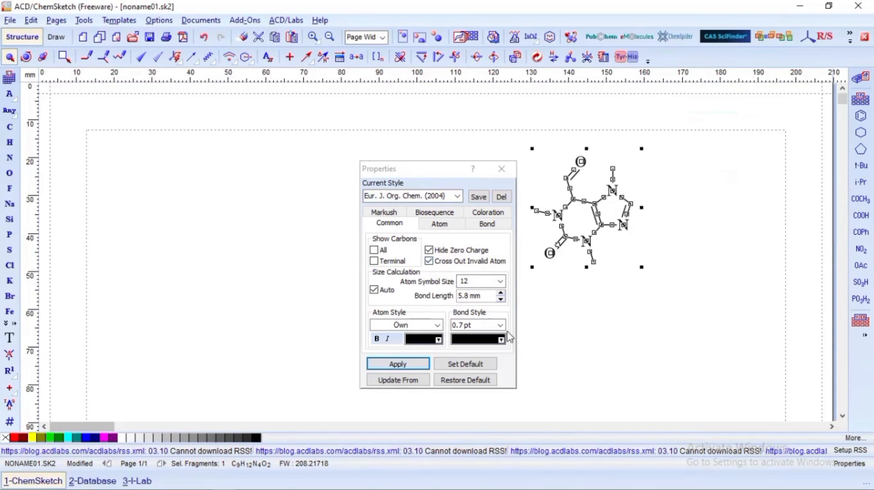
# Set the Eur. J. Org. Chem. (2004) style properties as default and try to save the style
pyautogui.click(485, 365)
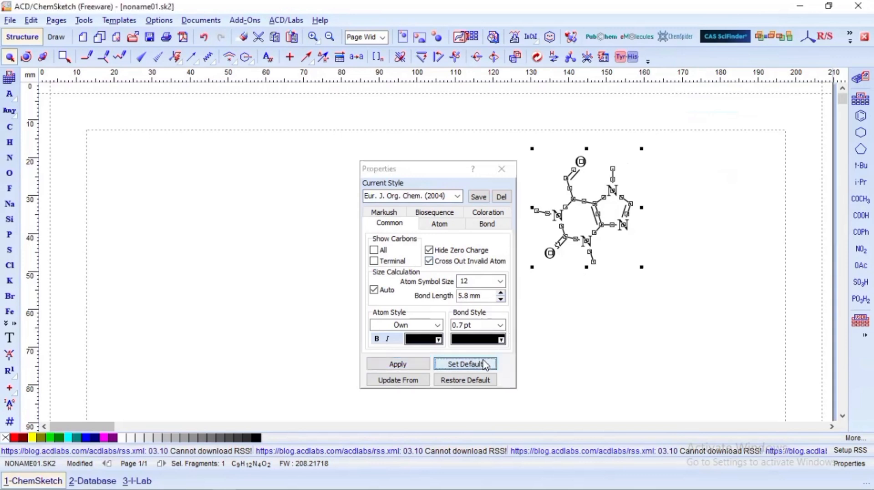
pyautogui.click(477, 197)
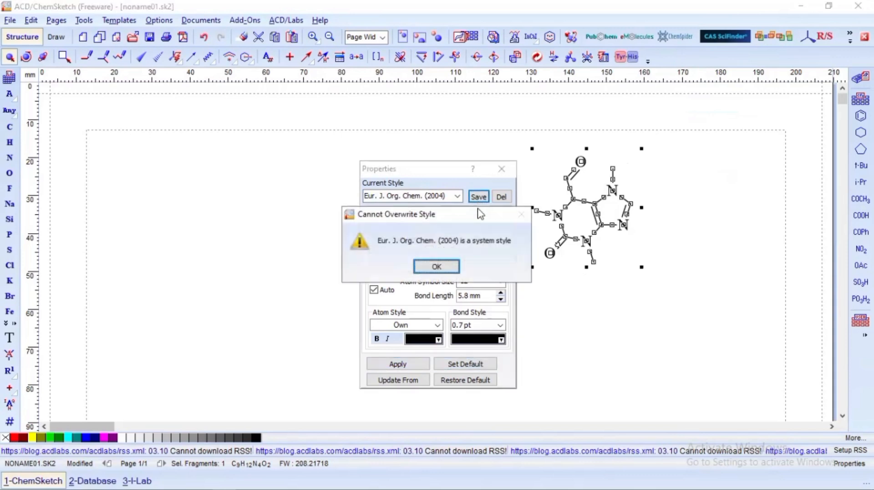
pyautogui.click(444, 271)
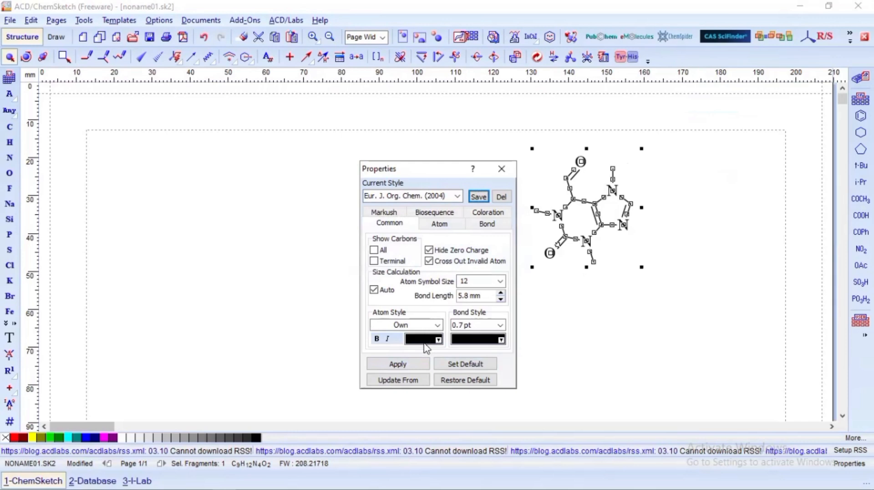
# Reapply the Eur. J. Org. Chem. (2004) style to the fused-ring structure, then close its properties
pyautogui.click(420, 364)
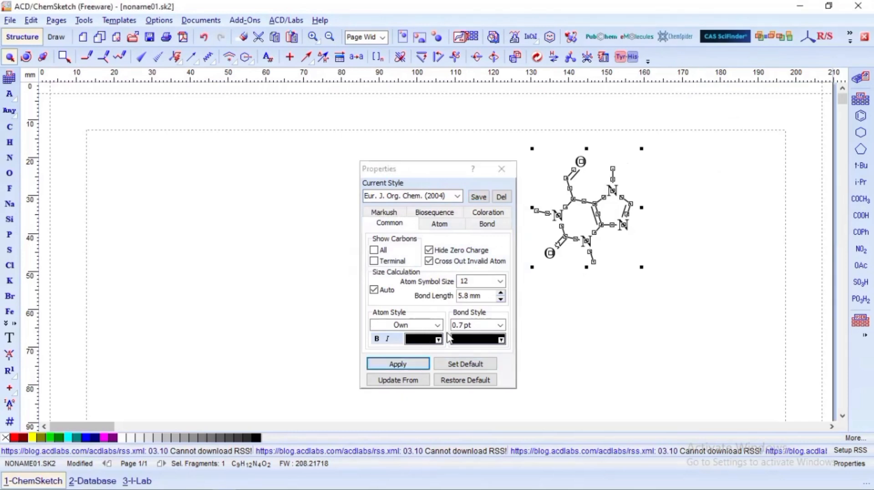
pyautogui.click(502, 171)
pyautogui.click(495, 153)
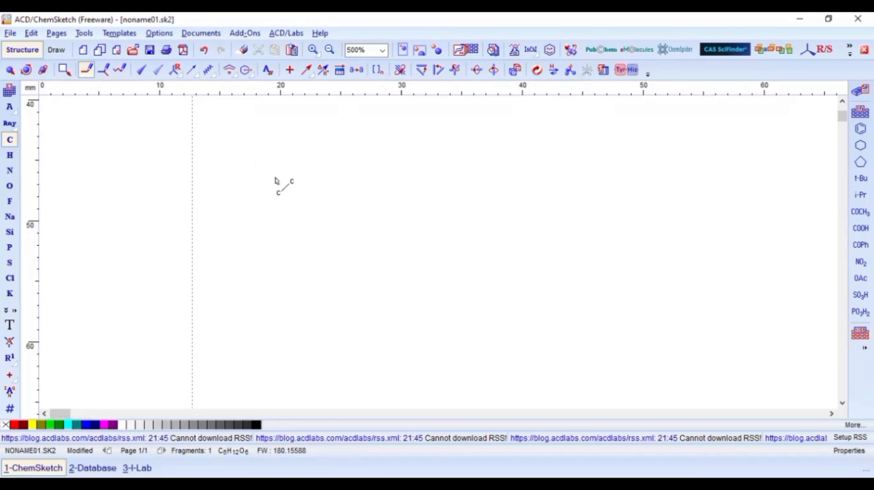
# Place a single carbon atom as methane on the page and add explicit hydrogens to it
pyautogui.click(302, 195)
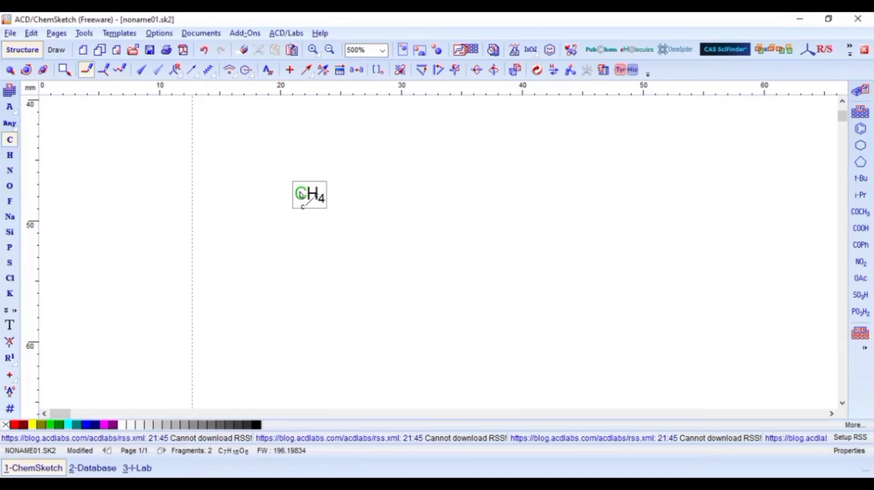
pyautogui.click(61, 70)
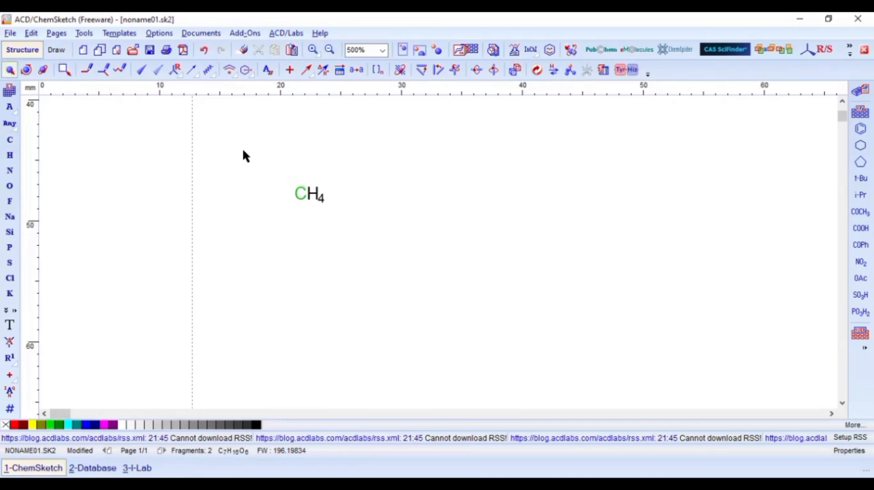
pyautogui.moveTo(280, 176); pyautogui.dragTo(356, 217)
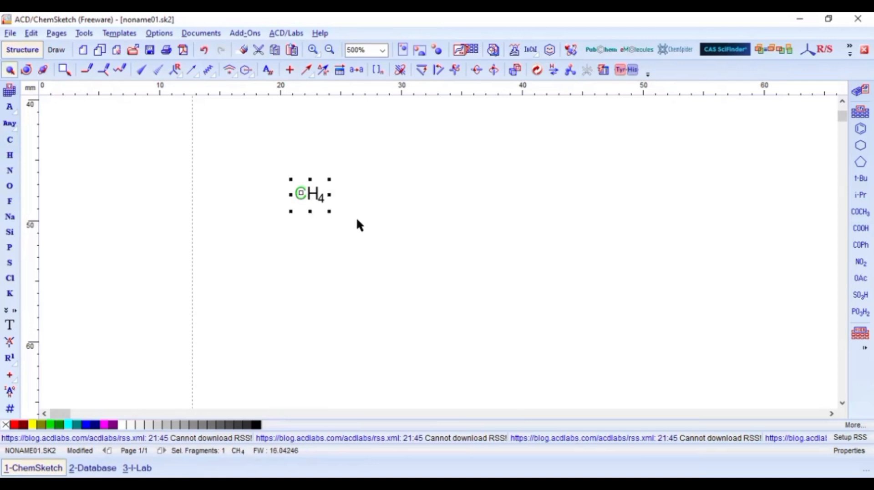
pyautogui.click(85, 33)
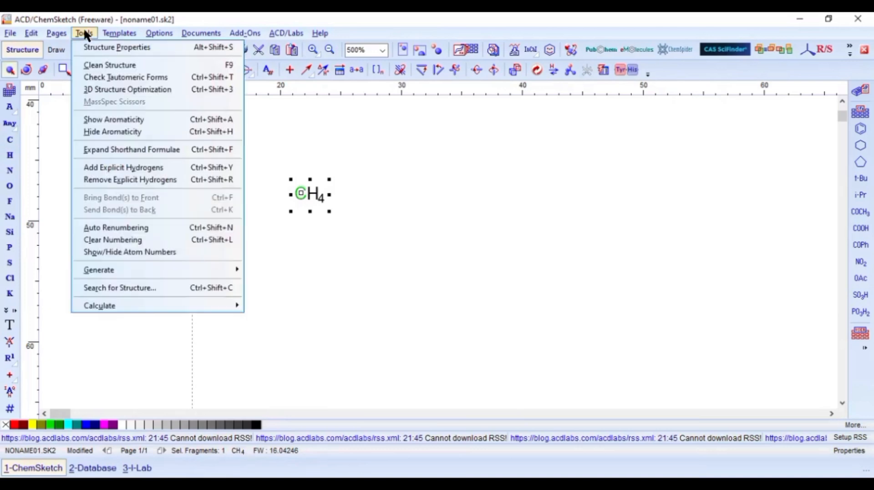
pyautogui.click(195, 169)
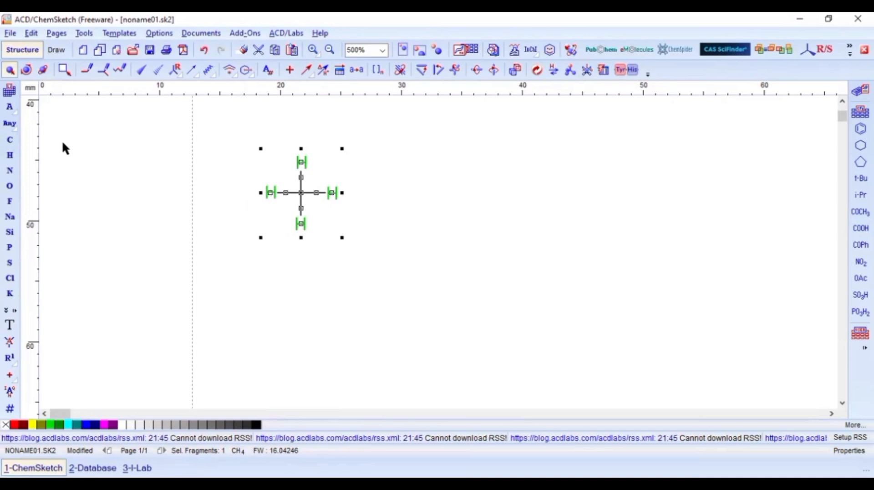
# Replace the lowest hydrogen of the methane with a carbon atom and add explicit hydrogens to the whole molecule
pyautogui.click(15, 140)
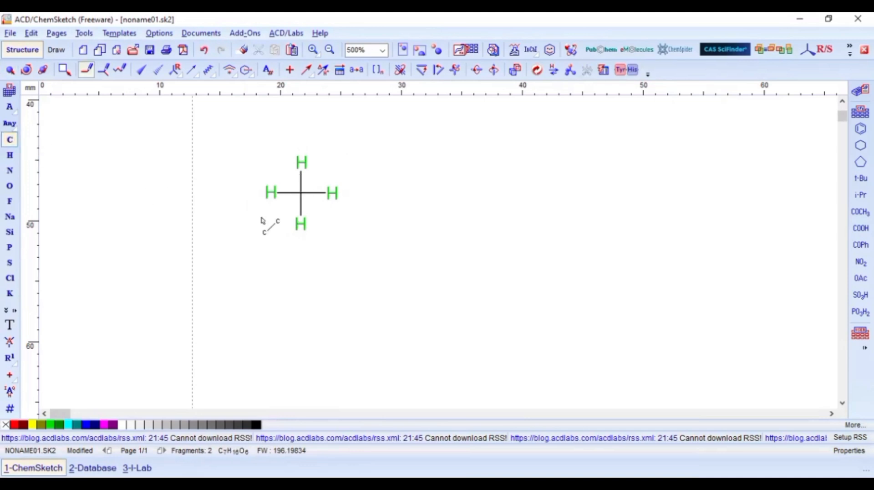
pyautogui.click(300, 232)
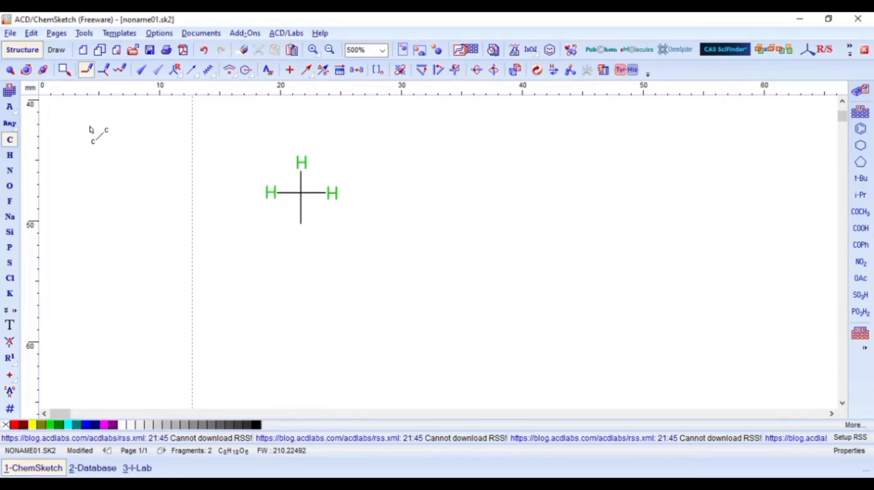
pyautogui.click(68, 70)
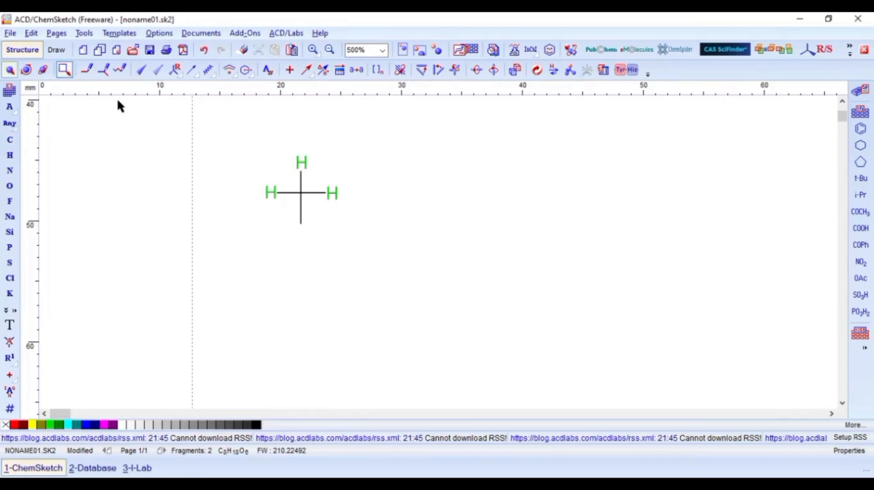
pyautogui.moveTo(241, 139)
pyautogui.mouseDown()
pyautogui.moveTo(367, 241)
pyautogui.moveTo(371, 259)
pyautogui.mouseUp()
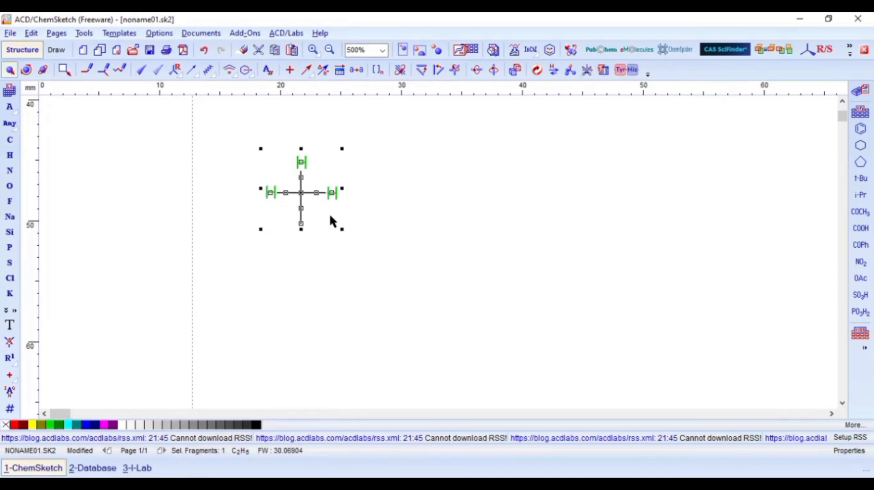
pyautogui.click(88, 34)
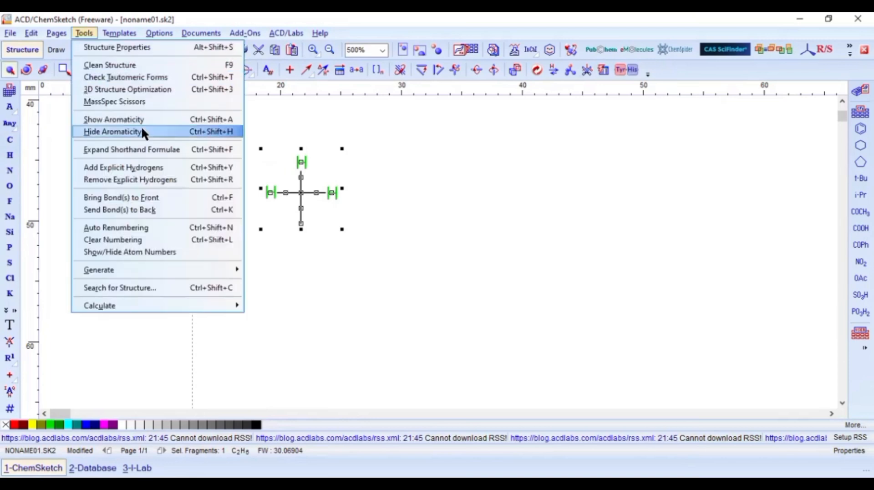
pyautogui.click(163, 169)
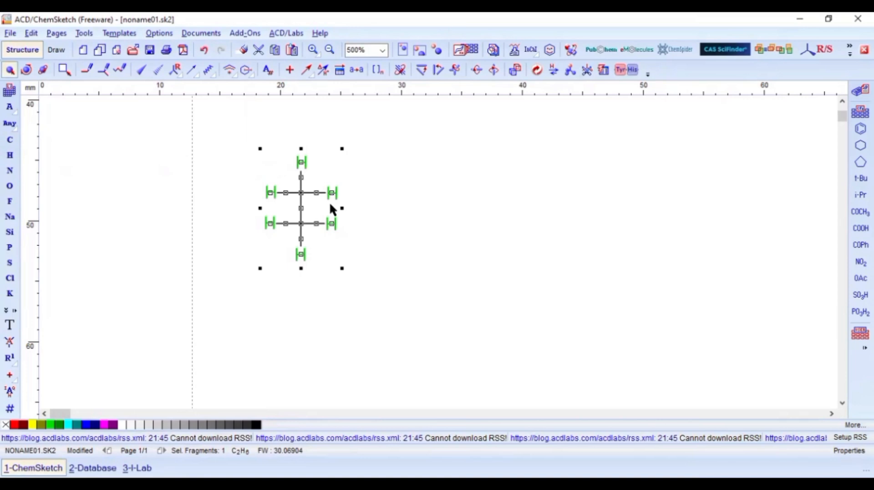
# Extend the ethane to propane by changing its lowest hydrogen to carbon, filling in the explicit hydrogens
pyautogui.click(10, 140)
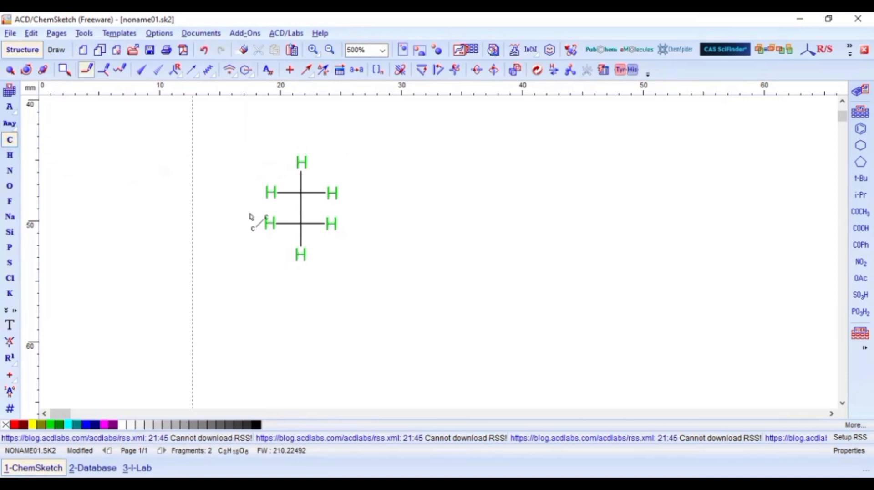
pyautogui.click(300, 259)
pyautogui.click(65, 70)
pyautogui.moveTo(237, 137); pyautogui.dragTo(393, 295)
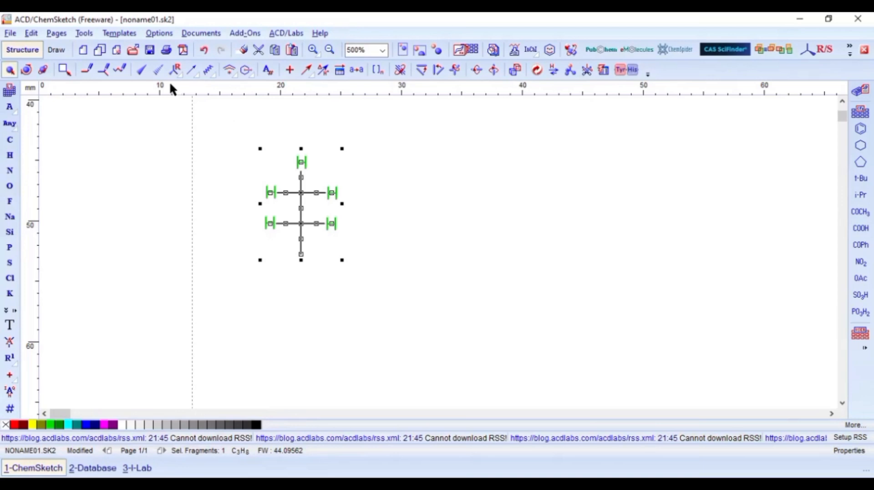
pyautogui.click(90, 33)
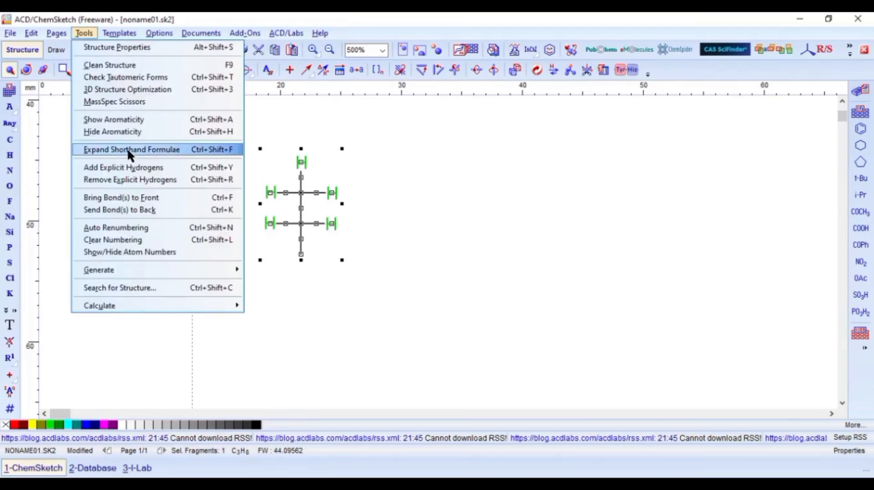
pyautogui.click(129, 166)
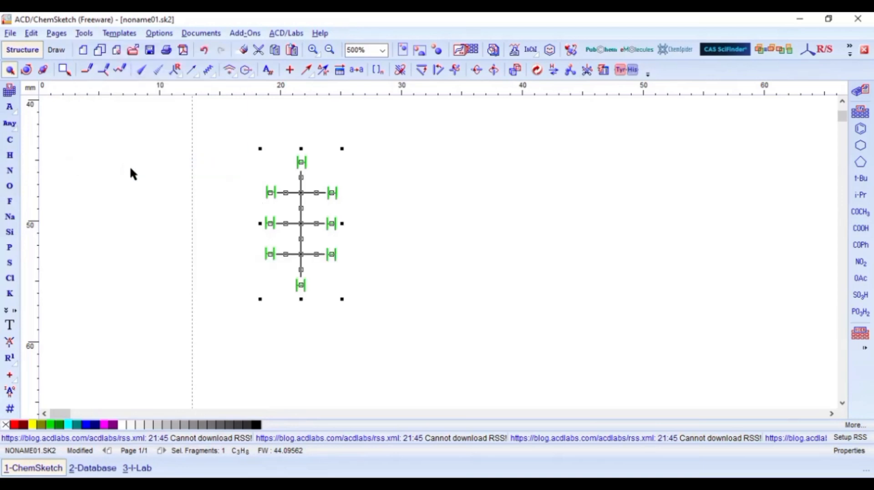
# Replace the right-hand hydrogen on the propane's uppermost carbon with an oxygen atom to form a hydroxyl group
pyautogui.click(420, 230)
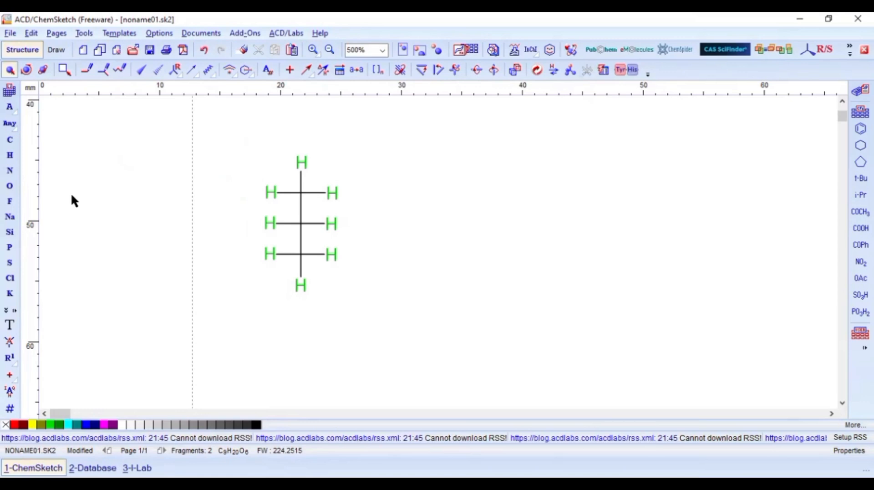
pyautogui.click(10, 187)
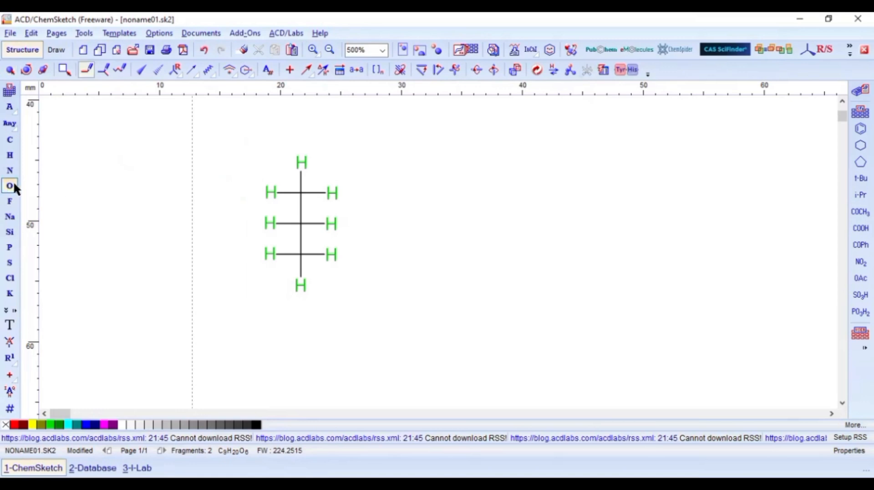
pyautogui.click(333, 197)
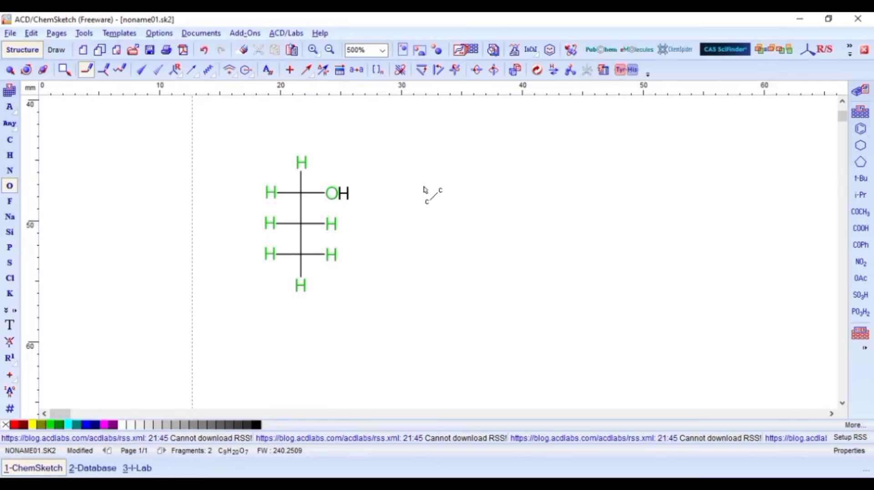
pyautogui.scroll(8, 424, 189)
pyautogui.scroll(-3, 424, 189)
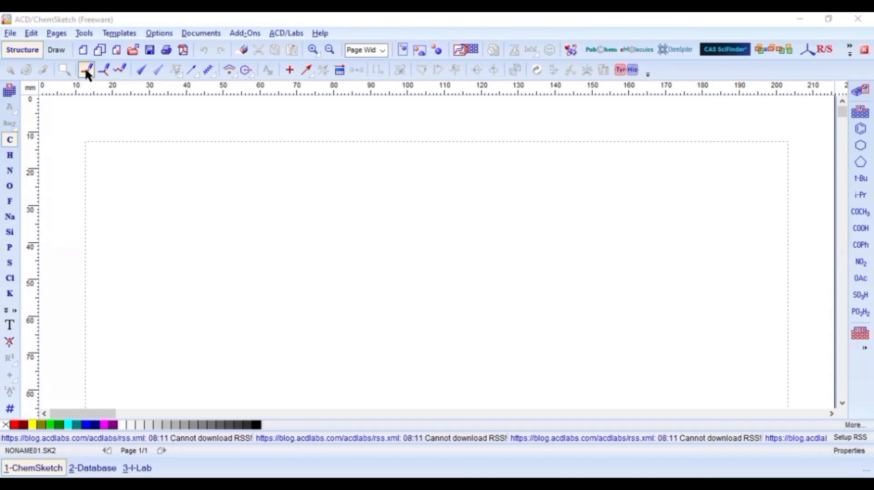
# Place a single carbon atom on the blank page, undo the extra bond, and add explicit hydrogens to the atom
pyautogui.click(121, 108)
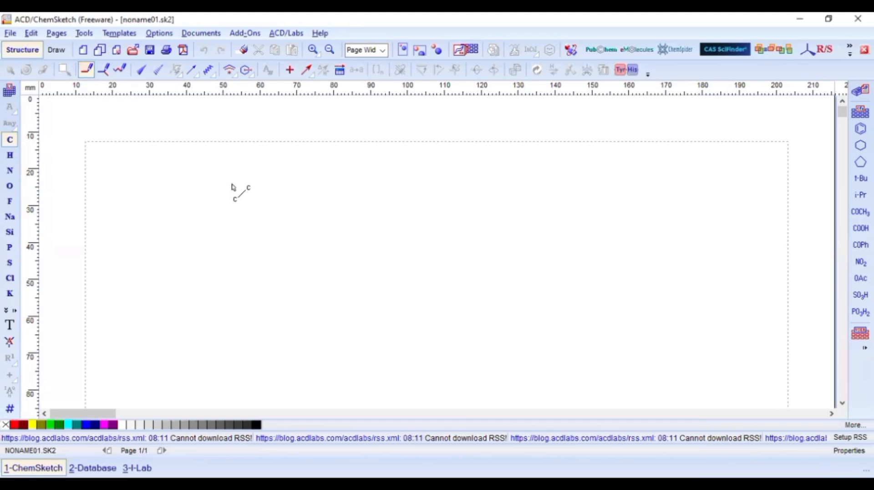
pyautogui.click(245, 223)
pyautogui.click(245, 223)
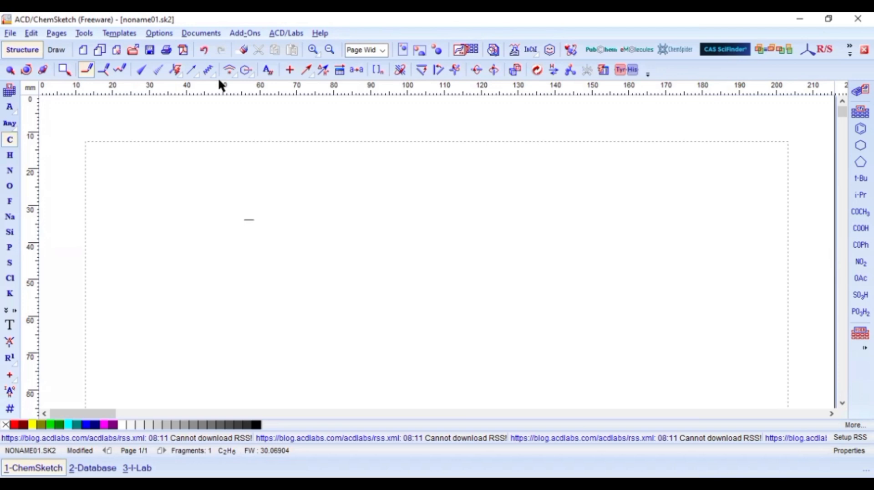
pyautogui.click(205, 50)
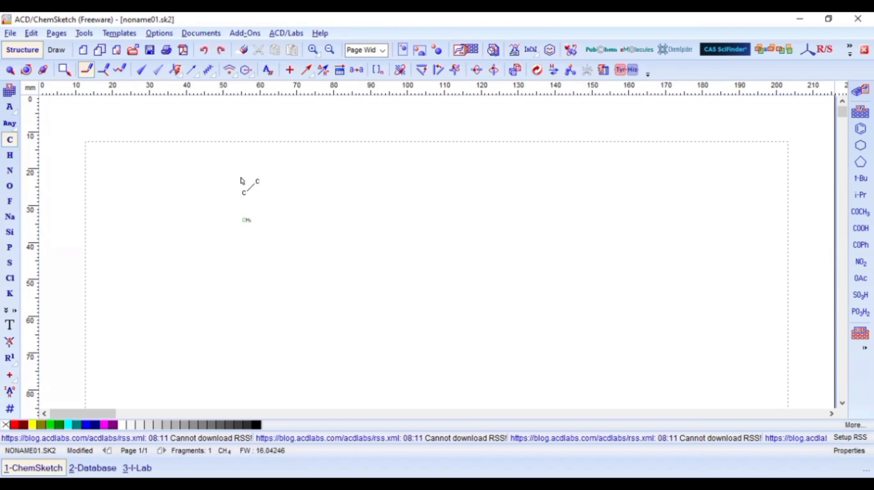
pyautogui.click(84, 33)
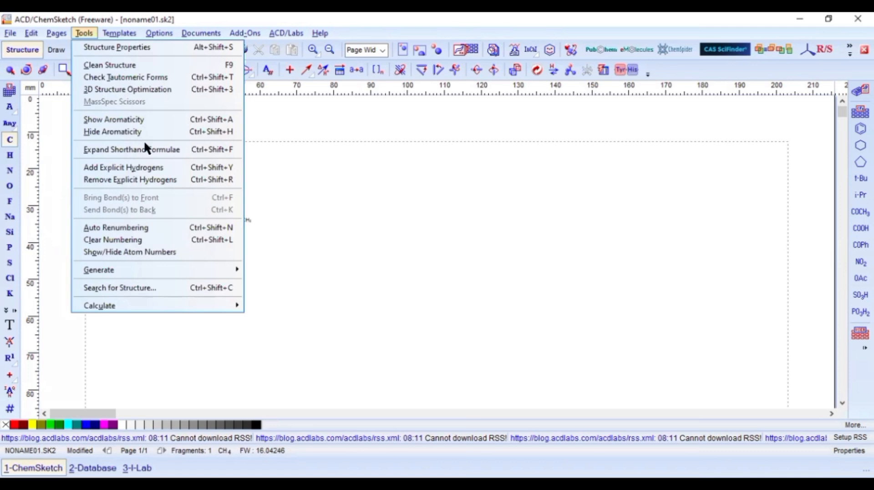
pyautogui.click(151, 167)
pyautogui.scroll(4, 244, 174)
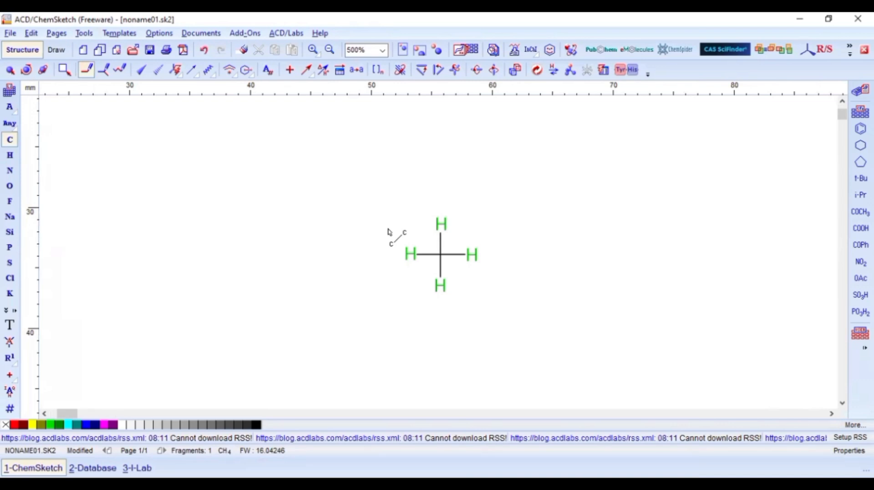
# Change the methane's right-hand hydrogen to carbon and add explicit hydrogens to the resulting ethane
pyautogui.click(10, 140)
pyautogui.click(473, 254)
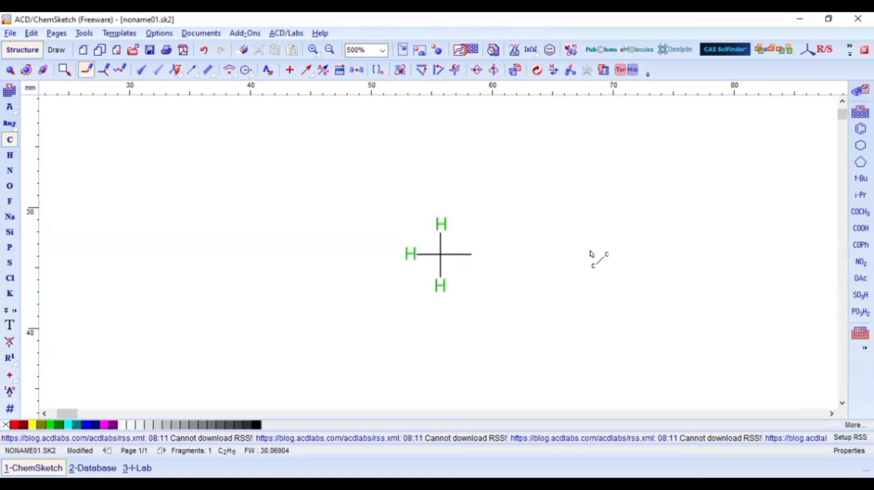
pyautogui.click(10, 71)
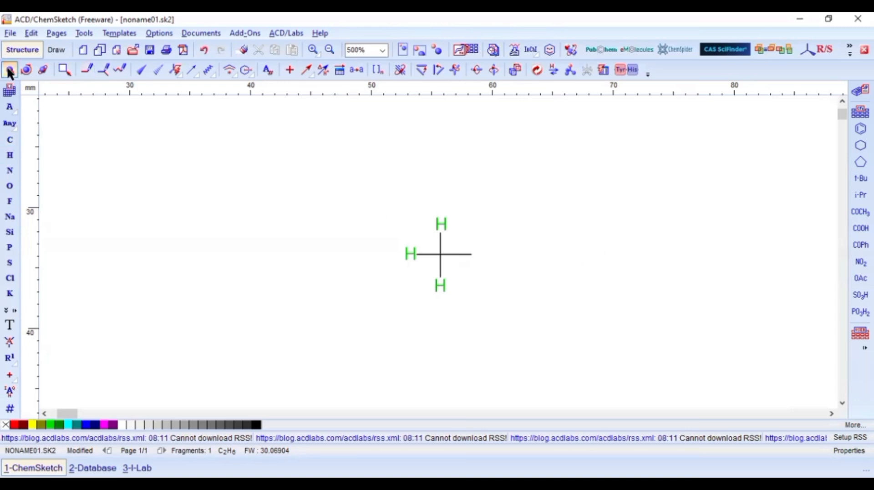
pyautogui.moveTo(333, 190); pyautogui.dragTo(549, 311)
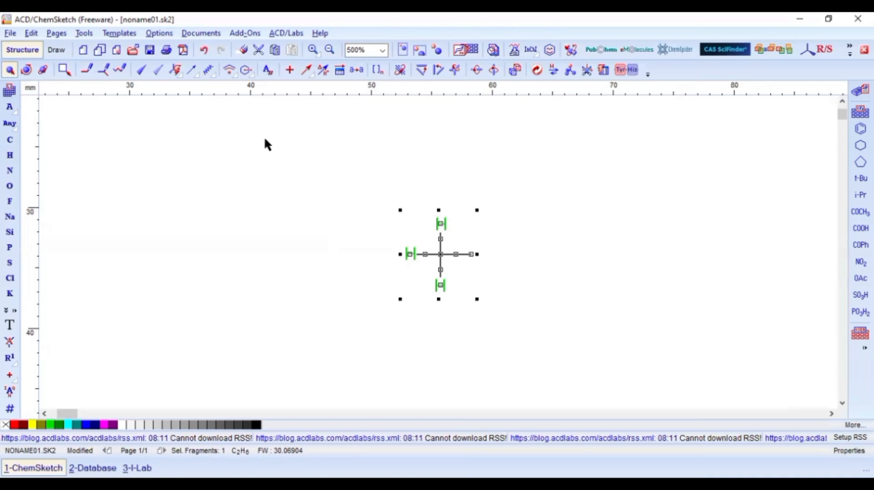
pyautogui.click(90, 32)
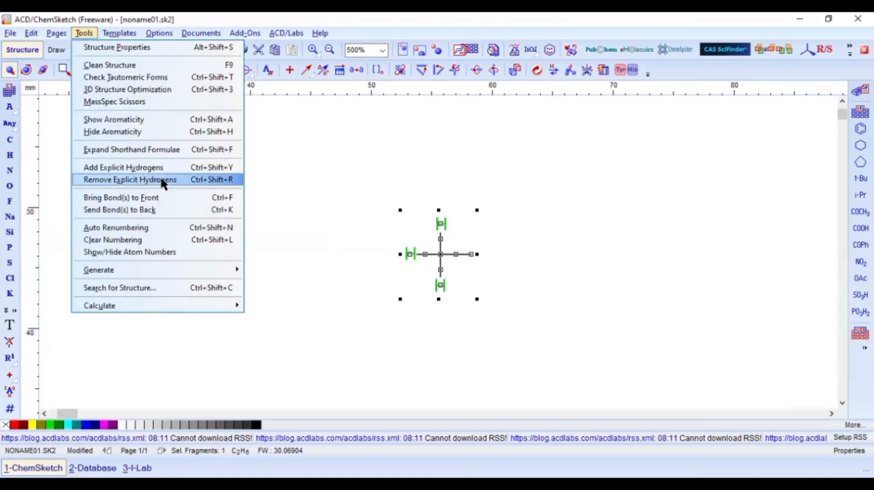
pyautogui.click(156, 166)
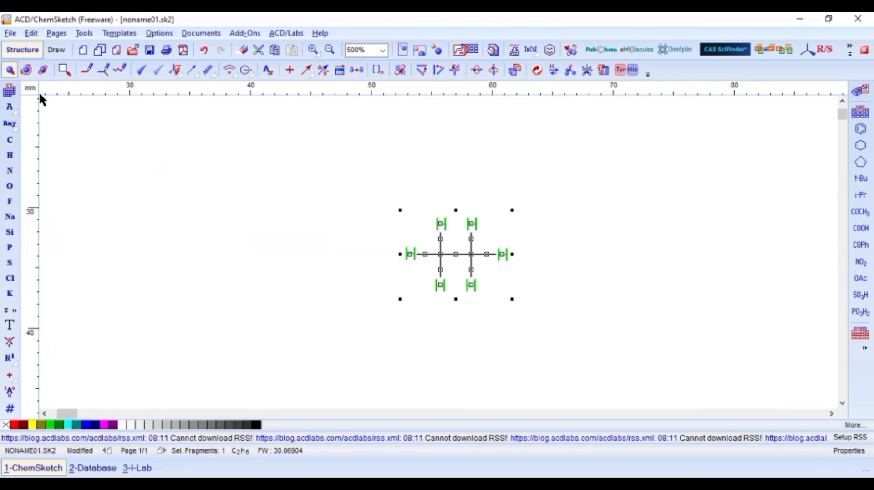
# Replace the lower hydrogen on the ethane's right carbon with carbon and add explicit hydrogens to the whole structure
pyautogui.click(11, 140)
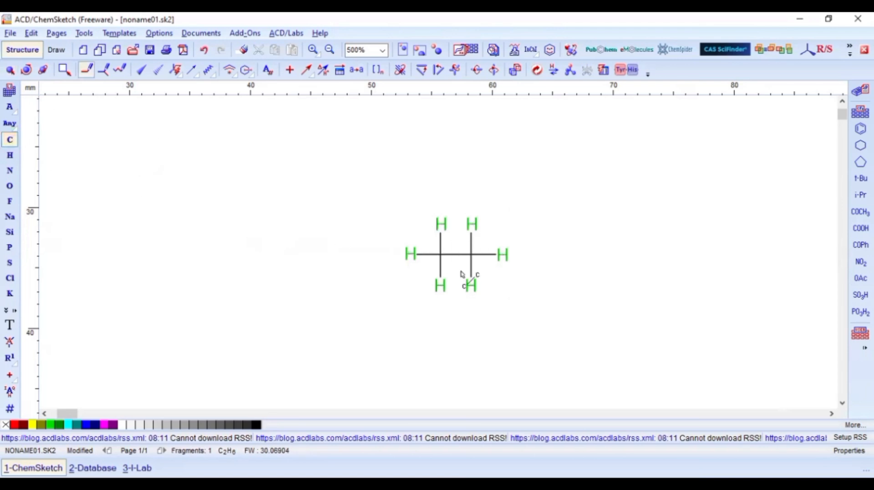
pyautogui.click(471, 286)
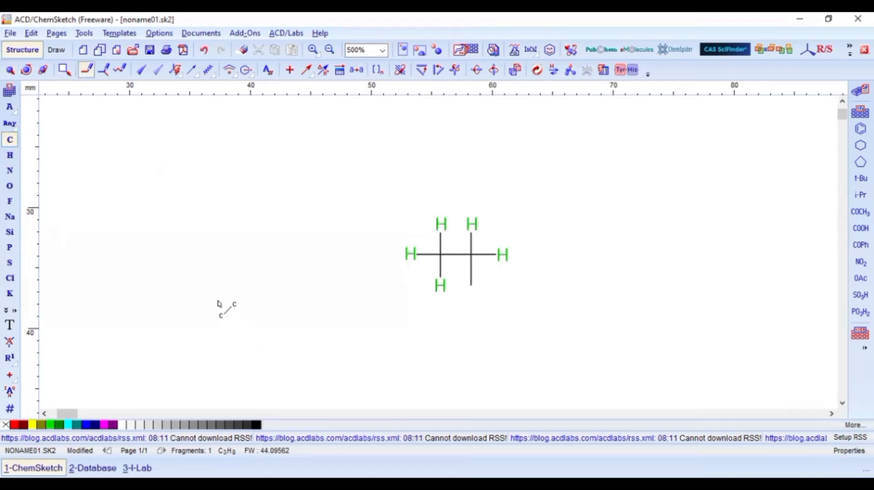
pyautogui.click(10, 69)
pyautogui.moveTo(329, 184); pyautogui.dragTo(583, 304)
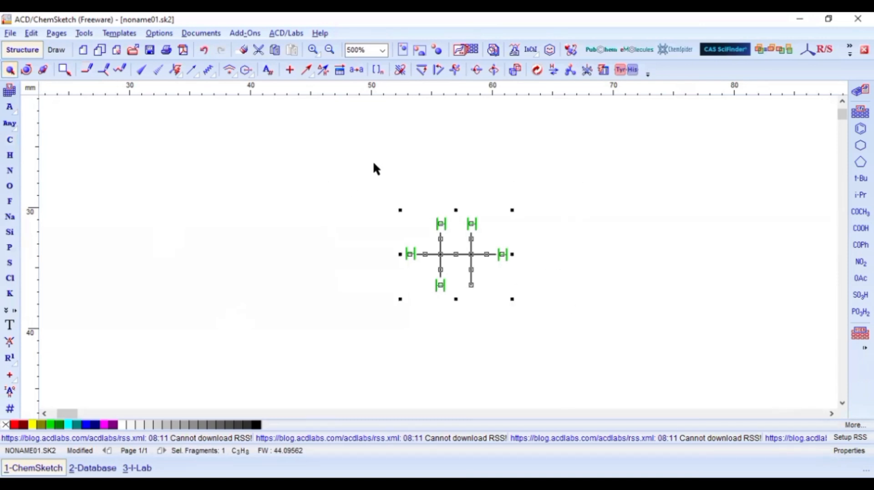
pyautogui.click(87, 31)
pyautogui.click(143, 168)
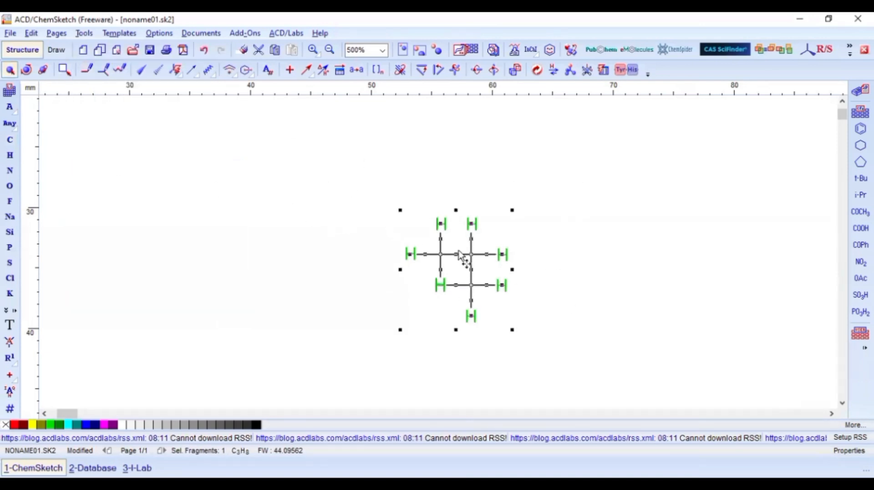
# Change the upper hydrogen on the middle carbon of the bent propane chain to oxygen, forming a hydroxyl group
pyautogui.click(592, 278)
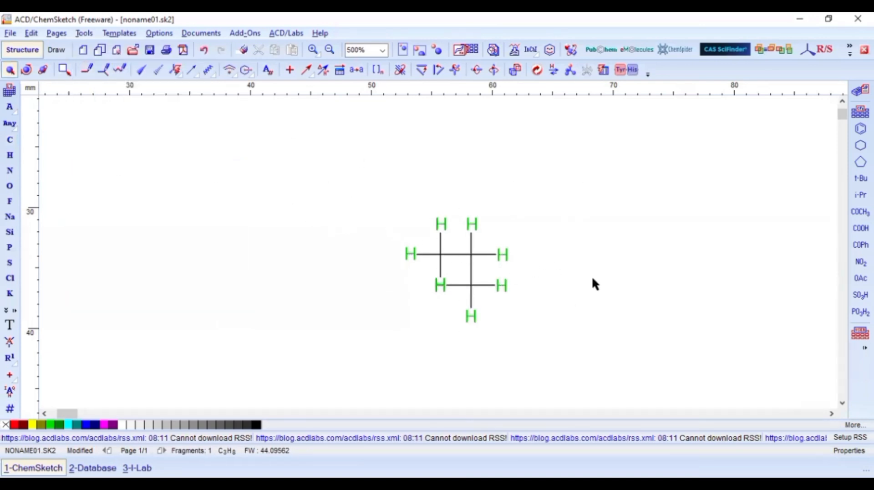
pyautogui.click(9, 188)
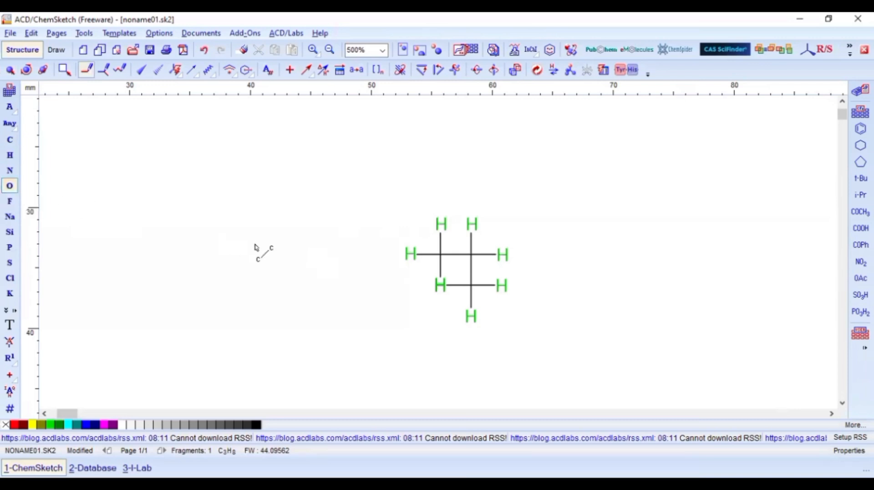
pyautogui.click(472, 224)
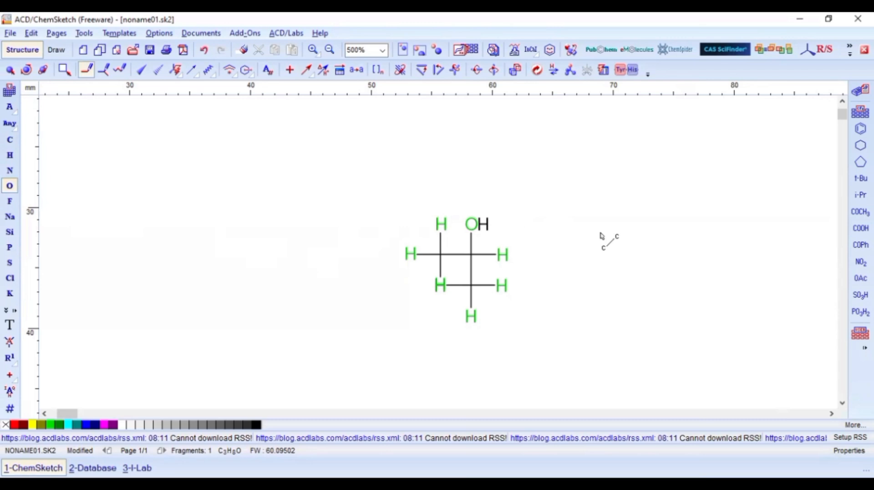
# Select the whole propanol structure and apply the Show Carbons option All in its properties
pyautogui.click(10, 68)
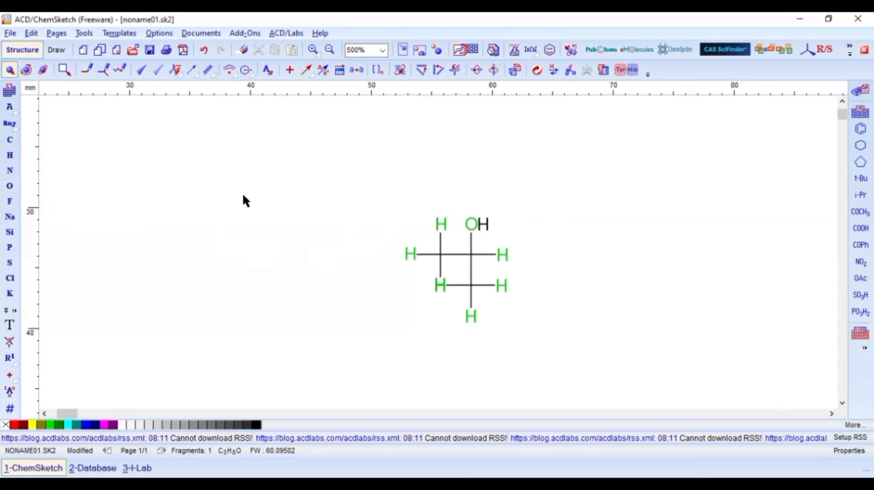
pyautogui.moveTo(386, 190); pyautogui.dragTo(589, 363)
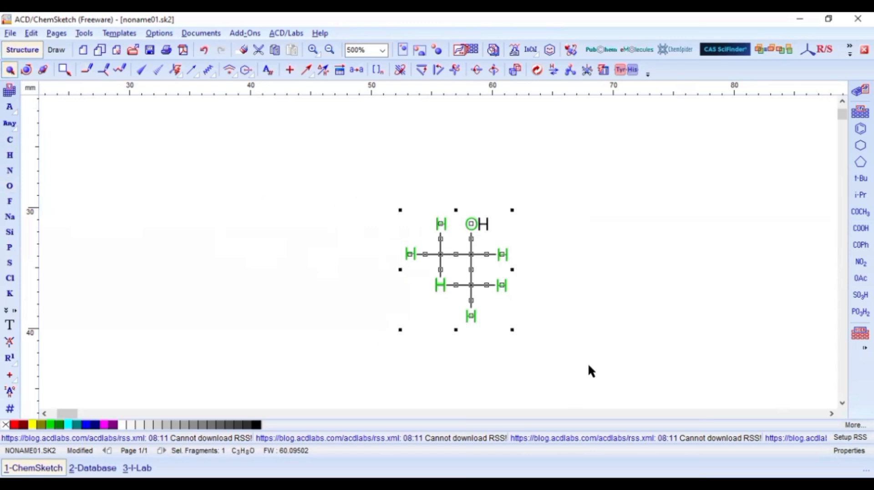
pyautogui.doubleClick(473, 262)
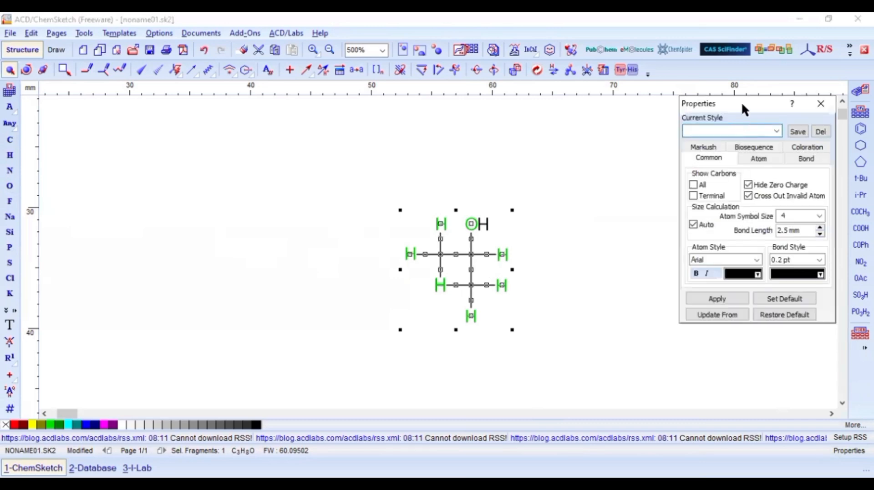
pyautogui.moveTo(743, 102); pyautogui.dragTo(616, 153)
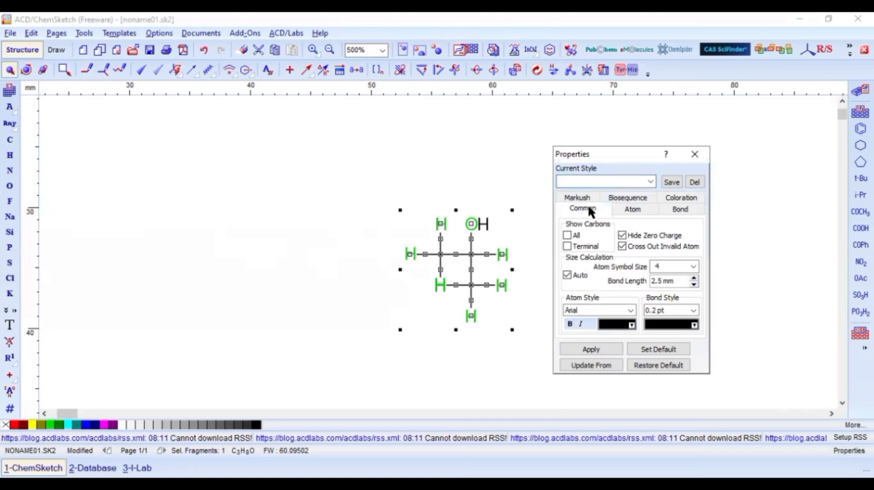
pyautogui.click(568, 235)
pyautogui.click(592, 347)
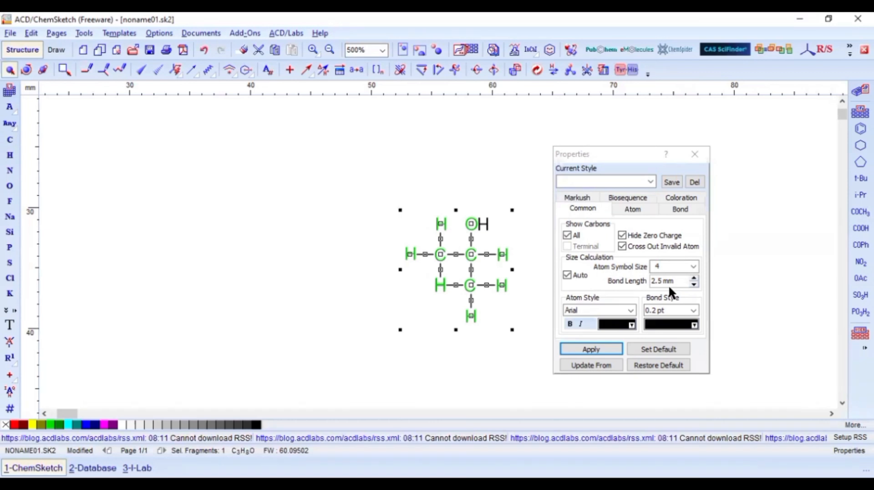
# Increase the bond length of the selected structure to 3.1 mm in its properties
pyautogui.click(693, 277)
pyautogui.click(693, 278)
pyautogui.click(693, 277)
pyautogui.click(694, 278)
pyautogui.click(693, 278)
pyautogui.click(694, 278)
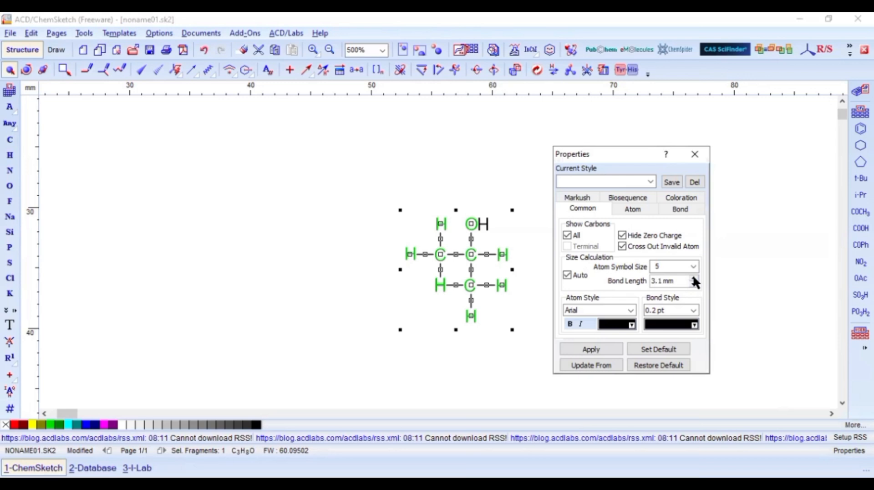
# Apply a 2.5 mm bond length to the selected structure, and reduce its bond length further before reapplying
pyautogui.click(694, 283)
pyautogui.click(606, 350)
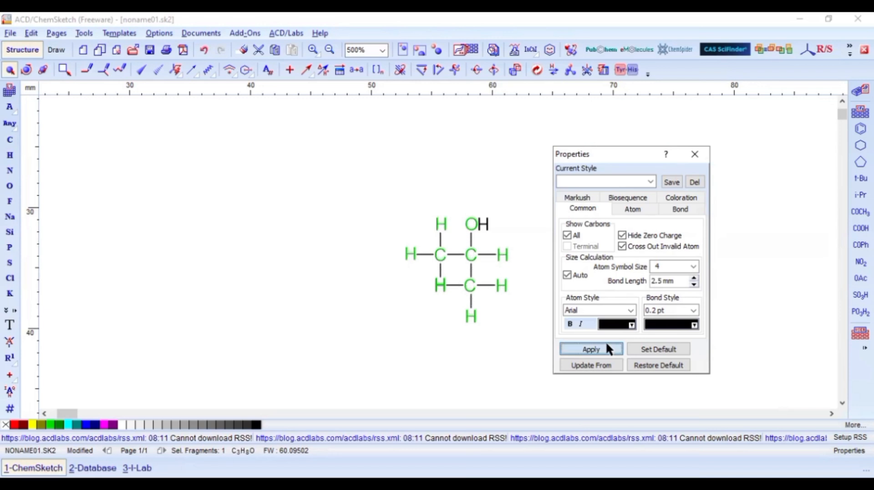
pyautogui.click(694, 284)
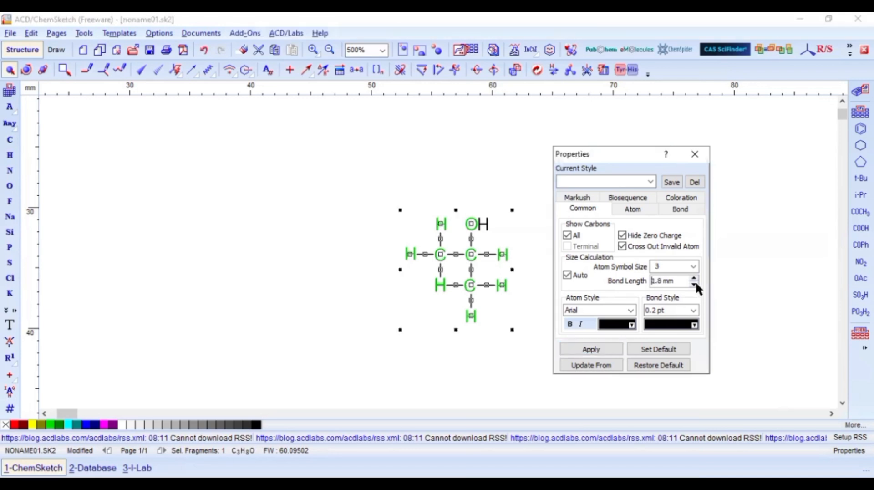
pyautogui.click(694, 284)
pyautogui.click(694, 284)
pyautogui.click(694, 283)
pyautogui.click(694, 284)
pyautogui.click(589, 346)
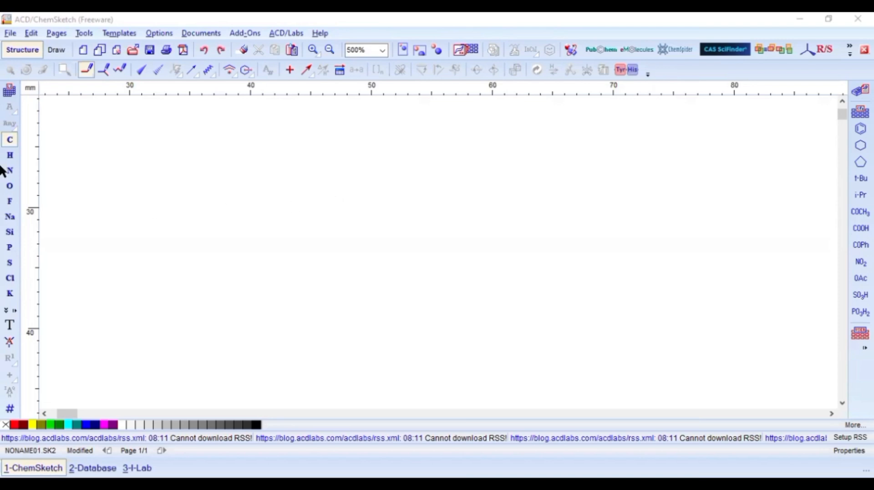
# Draw a six-carbon skeleton of 2,3-dimethylbutane using single bonds
pyautogui.click(247, 201)
pyautogui.moveTo(248, 201); pyautogui.dragTo(276, 206)
pyautogui.click(275, 206)
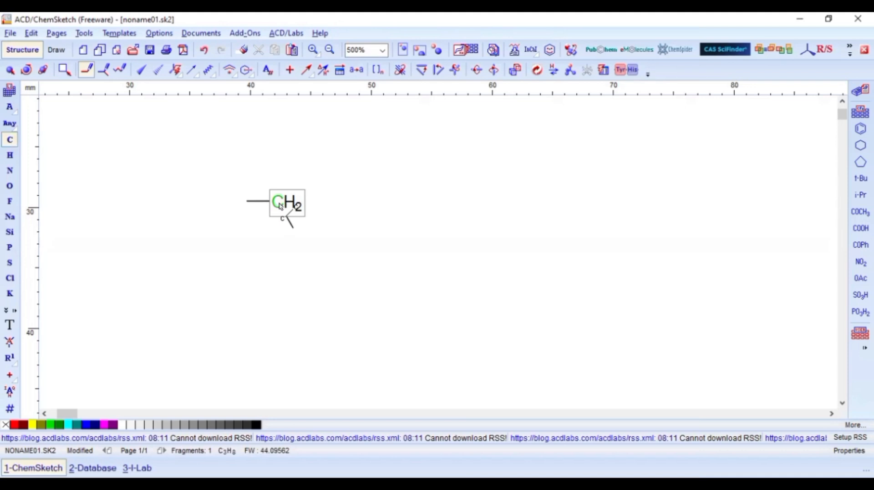
pyautogui.click(280, 206)
pyautogui.click(298, 227)
pyautogui.click(299, 228)
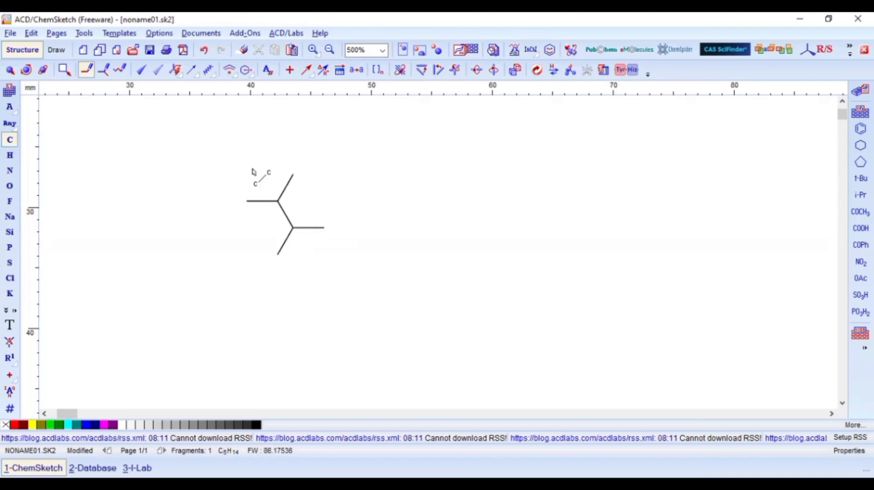
# Select the whole hydrocarbon structure and generate its chemical name
pyautogui.click(10, 70)
pyautogui.moveTo(225, 172); pyautogui.dragTo(394, 309)
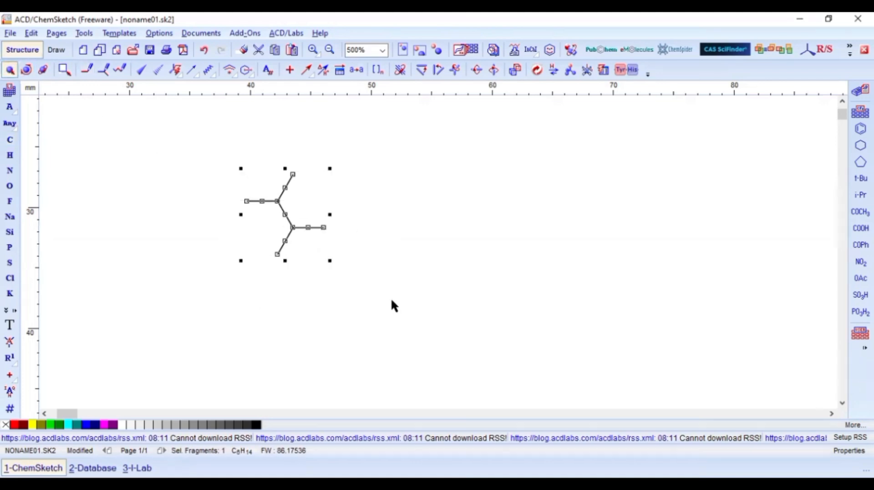
pyautogui.click(85, 33)
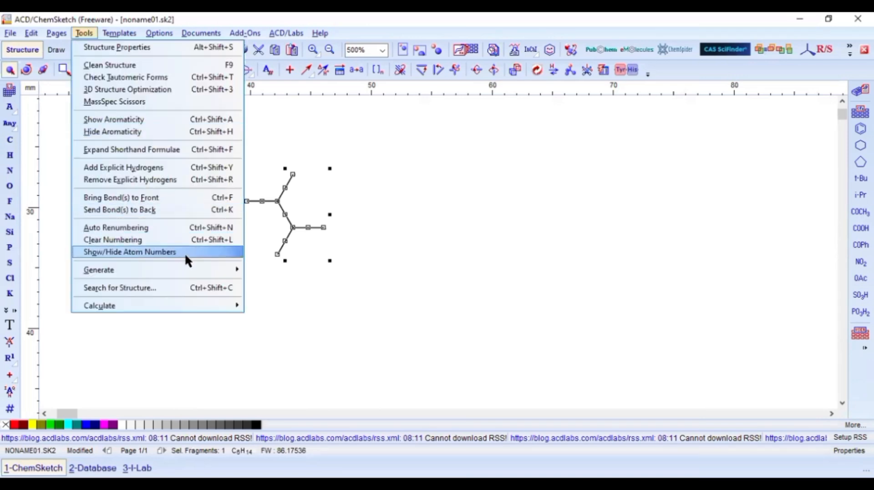
pyautogui.moveTo(232, 269)
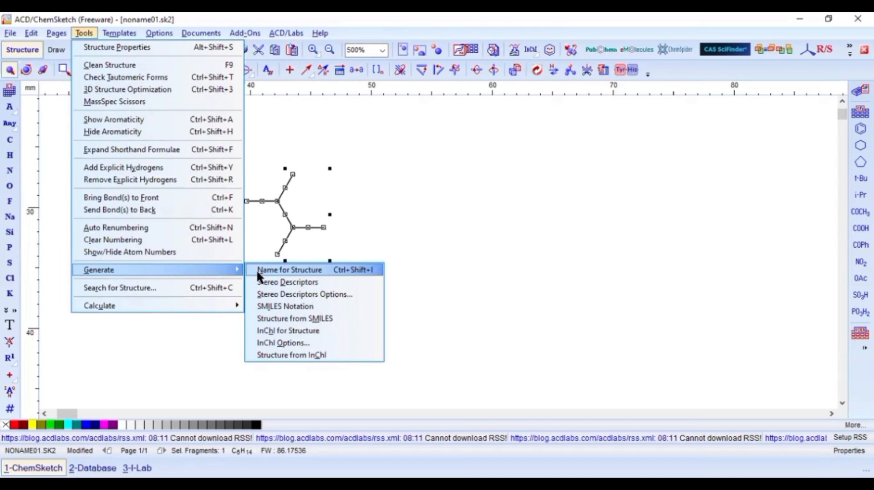
pyautogui.click(283, 270)
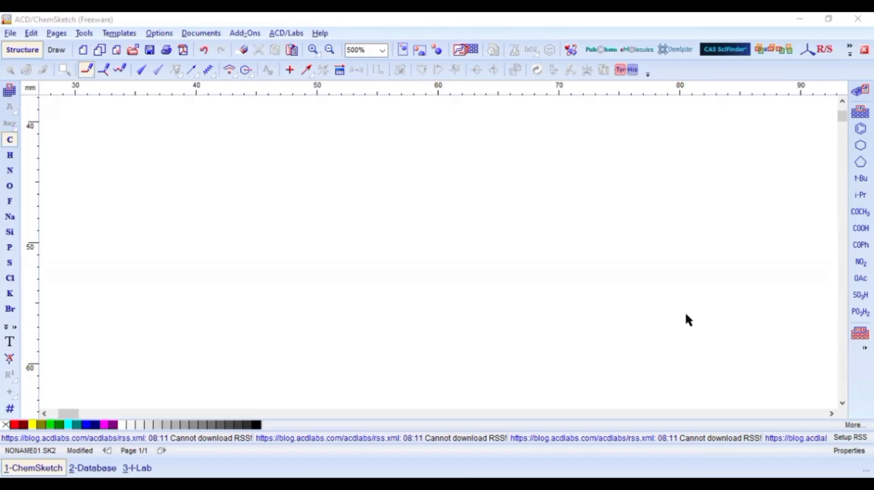
# Draw a cyclohexane ring with a bromine atom on a solid wedge bond at its lower-right carbon
pyautogui.click(860, 145)
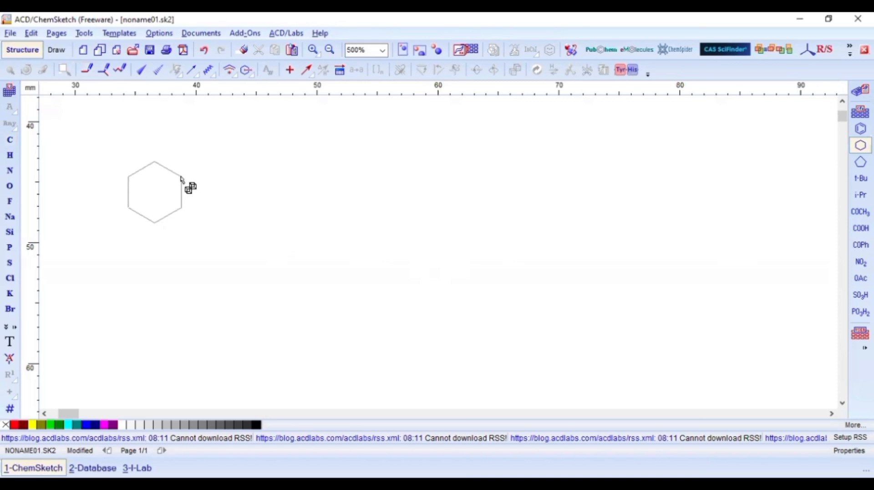
pyautogui.click(168, 174)
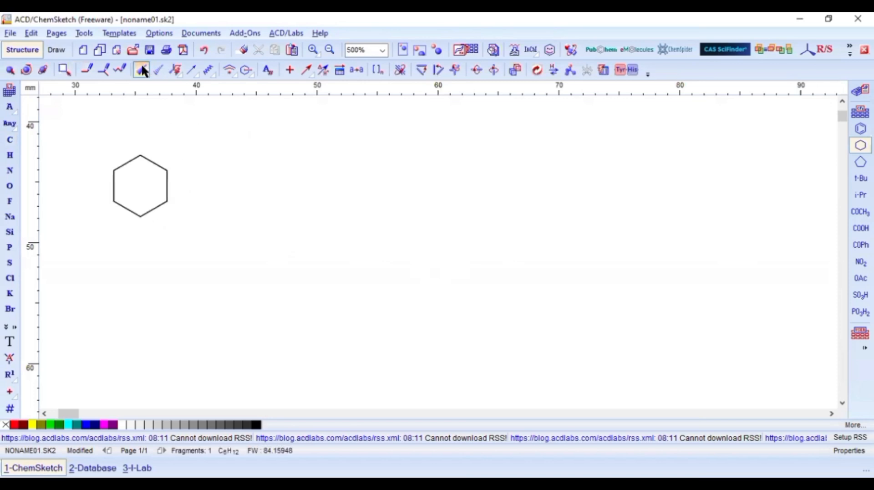
pyautogui.click(141, 69)
pyautogui.click(167, 201)
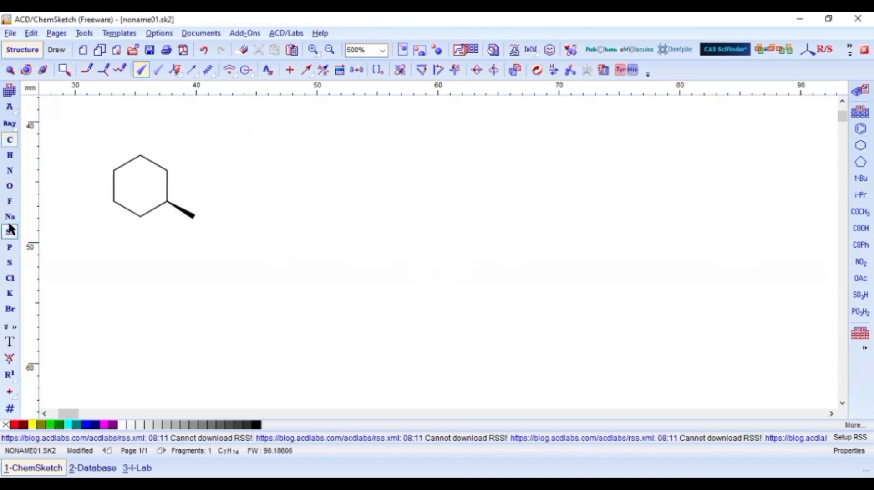
pyautogui.click(10, 309)
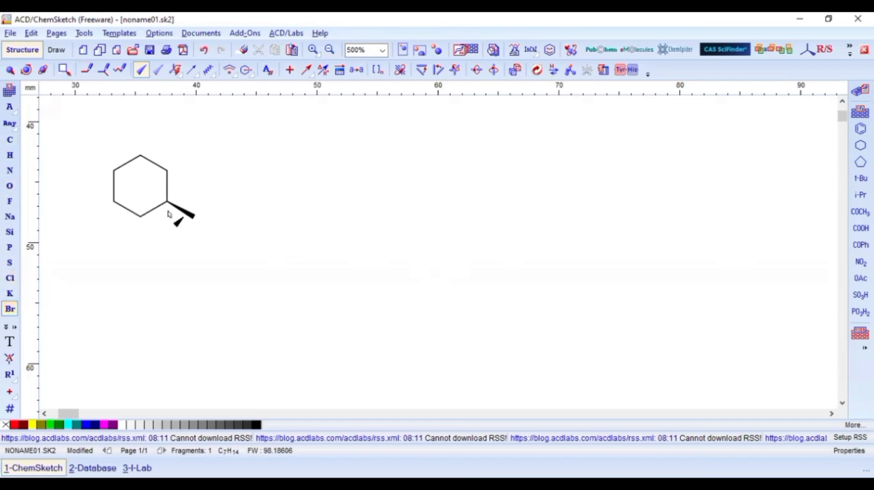
pyautogui.click(195, 216)
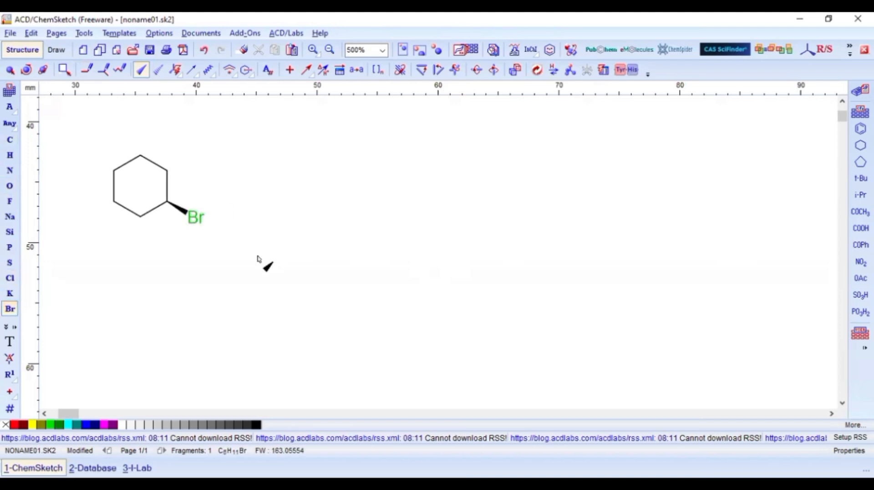
# Add a reaction plus sign beside the bromocyclohexane and draw an ethanol molecule after it
pyautogui.click(293, 71)
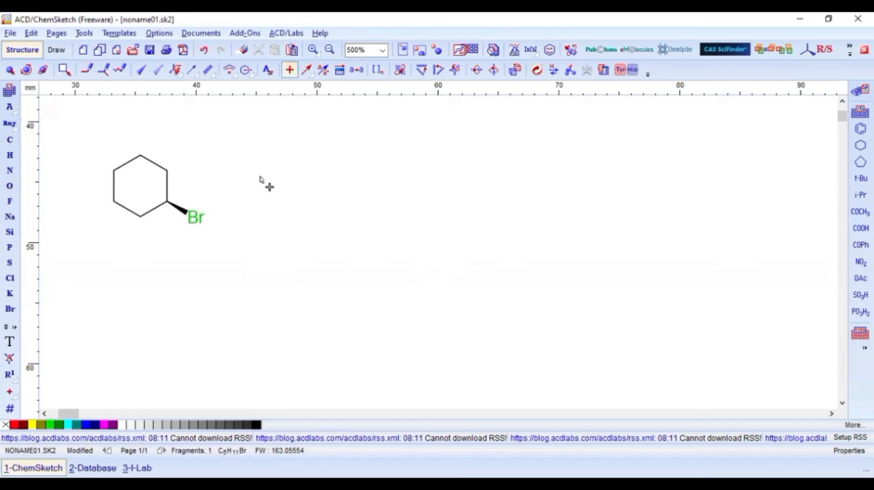
pyautogui.click(218, 182)
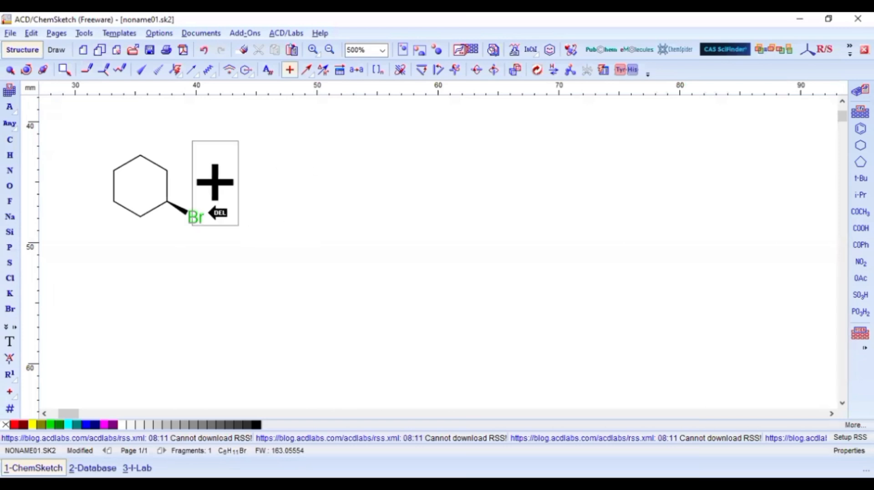
pyautogui.click(10, 139)
pyautogui.click(259, 195)
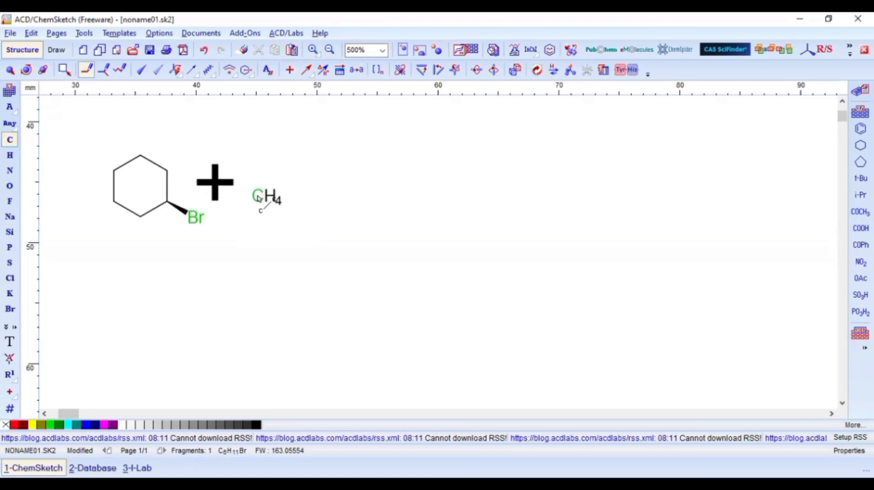
pyautogui.moveTo(260, 196)
pyautogui.mouseDown()
pyautogui.moveTo(296, 171)
pyautogui.moveTo(335, 198)
pyautogui.mouseUp()
pyautogui.click(10, 186)
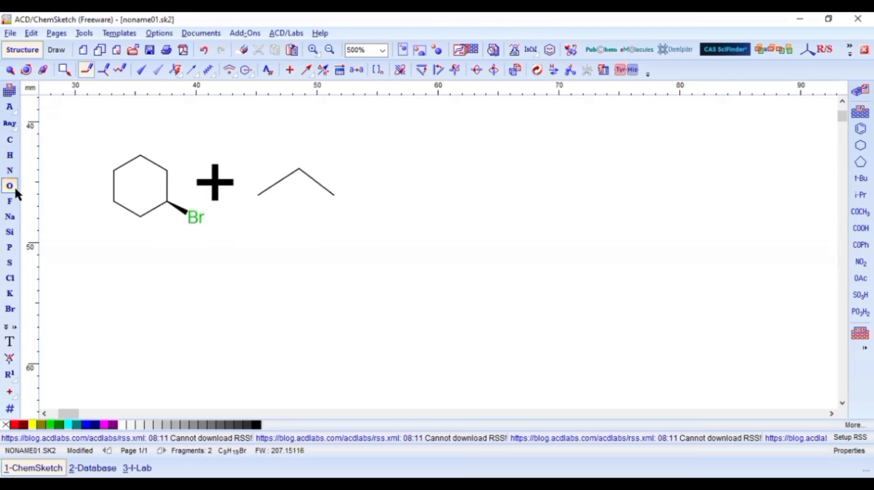
pyautogui.click(335, 198)
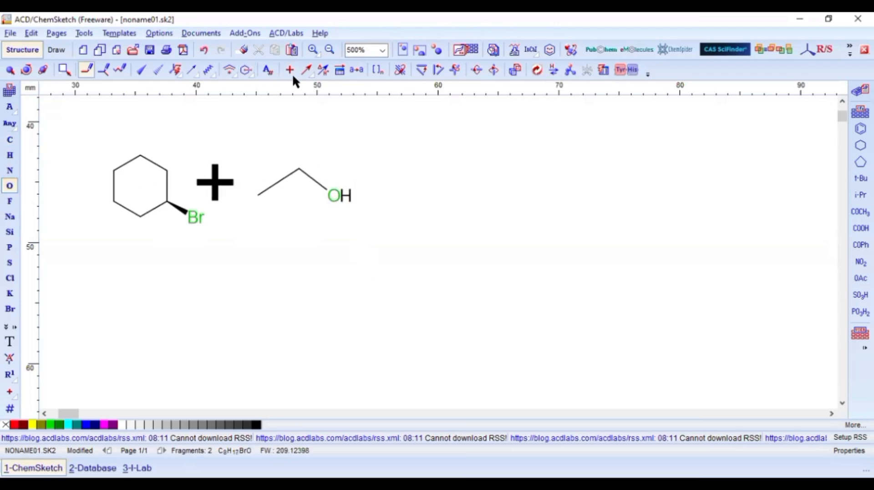
# Draw a horizontal reaction arrow about 10 mm long after the ethanol and place a cyclohexane ring beyond it
pyautogui.click(305, 70)
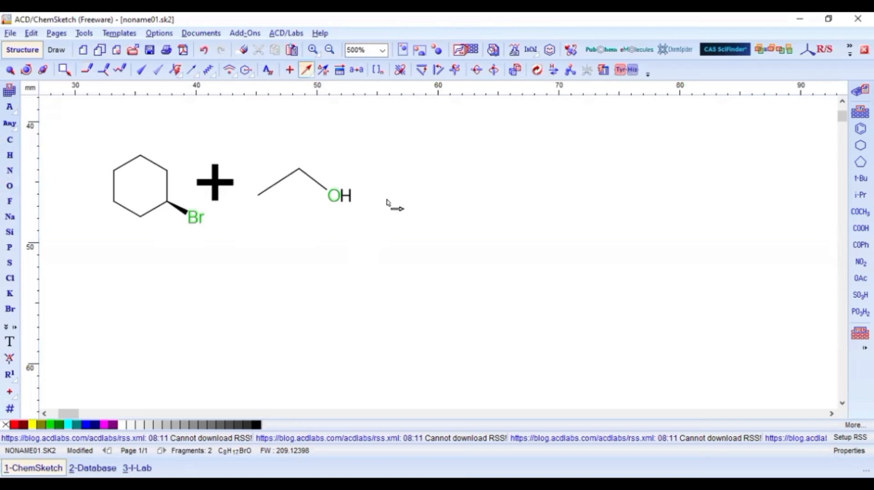
pyautogui.moveTo(373, 177); pyautogui.dragTo(501, 178)
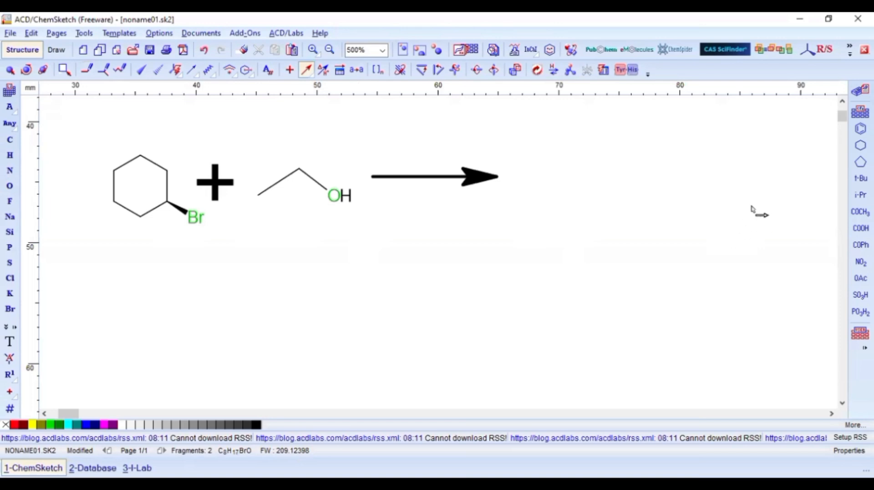
pyautogui.click(861, 146)
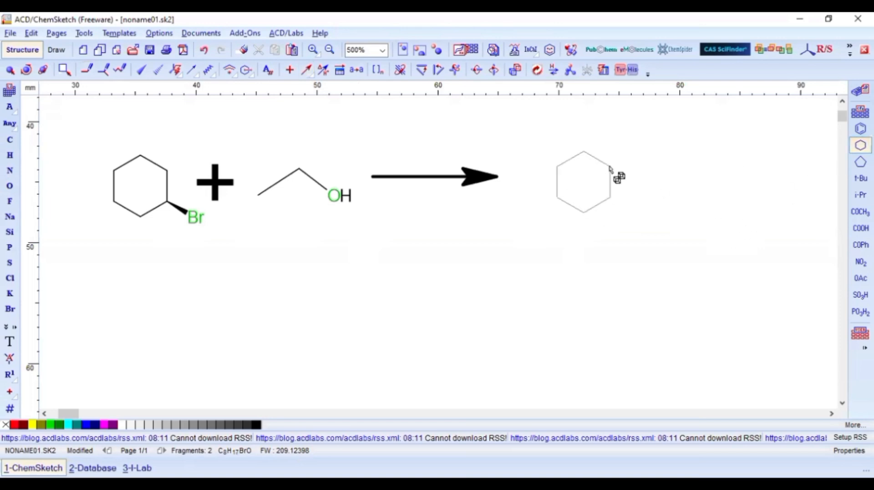
pyautogui.click(599, 170)
# Attach a three-atom chain to the product ring's lower-right carbon and make its first atom oxygen, forming an ethoxy group
pyautogui.click(9, 139)
pyautogui.click(587, 186)
pyautogui.click(615, 201)
pyautogui.click(615, 201)
pyautogui.click(641, 186)
pyautogui.click(241, 50)
pyautogui.click(620, 232)
pyautogui.click(10, 187)
pyautogui.click(611, 204)
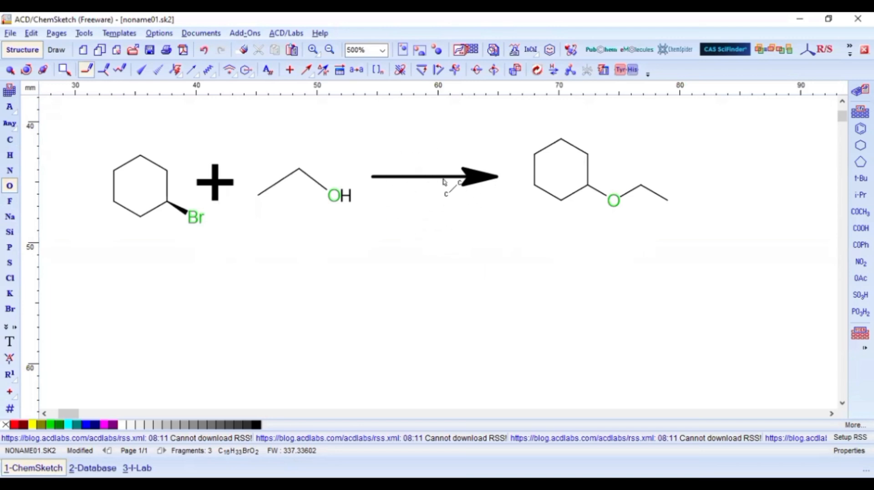
# Add reaction conditions to the arrow, with 25°C above it and -HBr below it
pyautogui.click(324, 71)
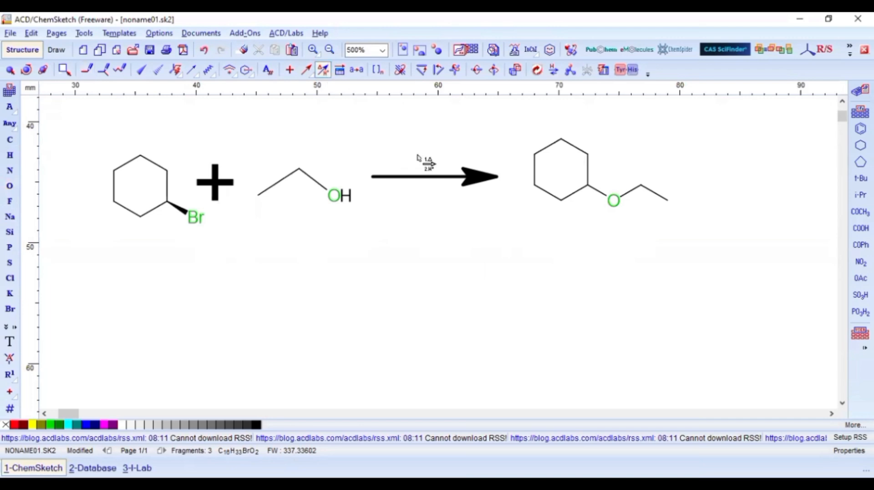
pyautogui.click(426, 179)
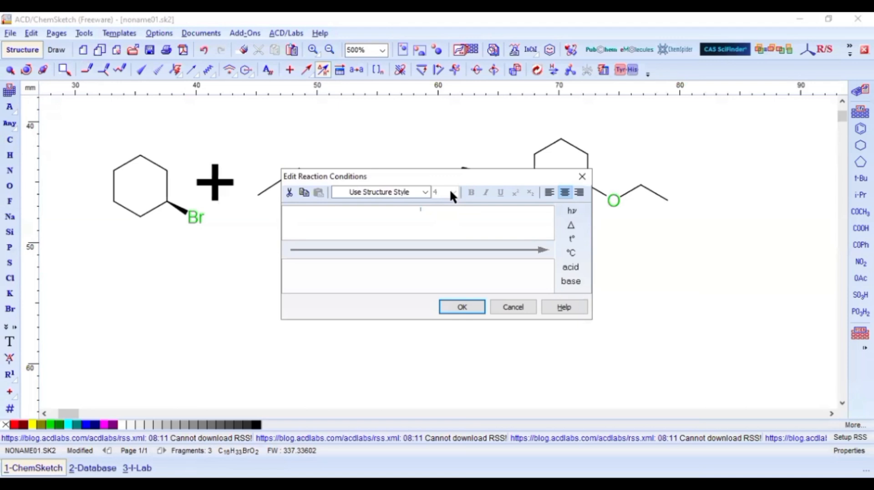
pyautogui.write('a')
pyautogui.click(572, 252)
pyautogui.moveTo(433, 208); pyautogui.dragTo(404, 214)
pyautogui.click(454, 272)
pyautogui.write('1')
pyautogui.click(473, 302)
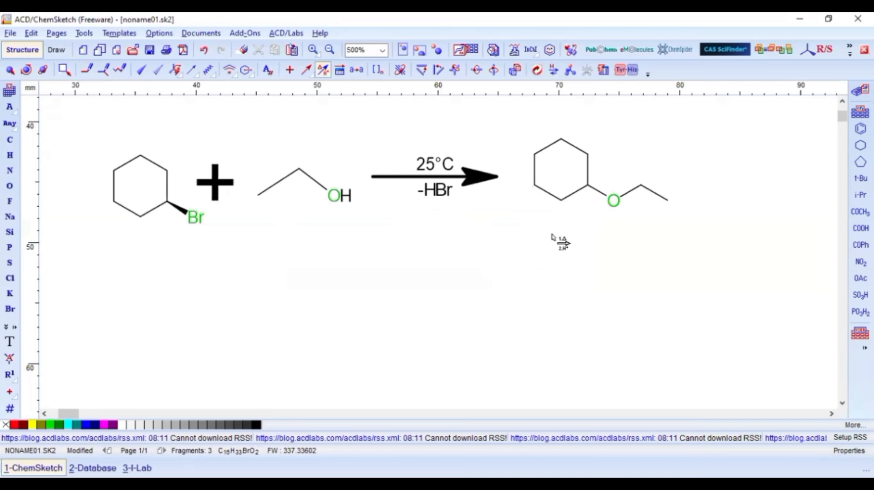
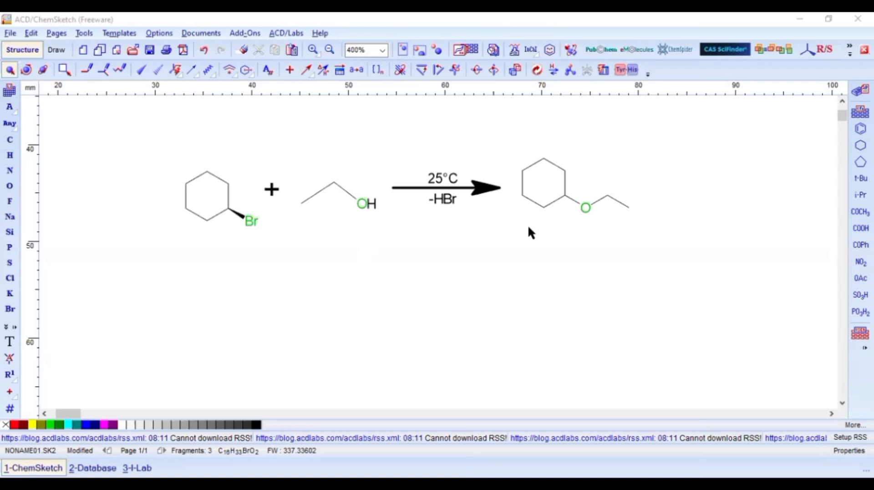
pyautogui.click(505, 133)
pyautogui.click(11, 72)
pyautogui.moveTo(264, 148); pyautogui.dragTo(594, 230)
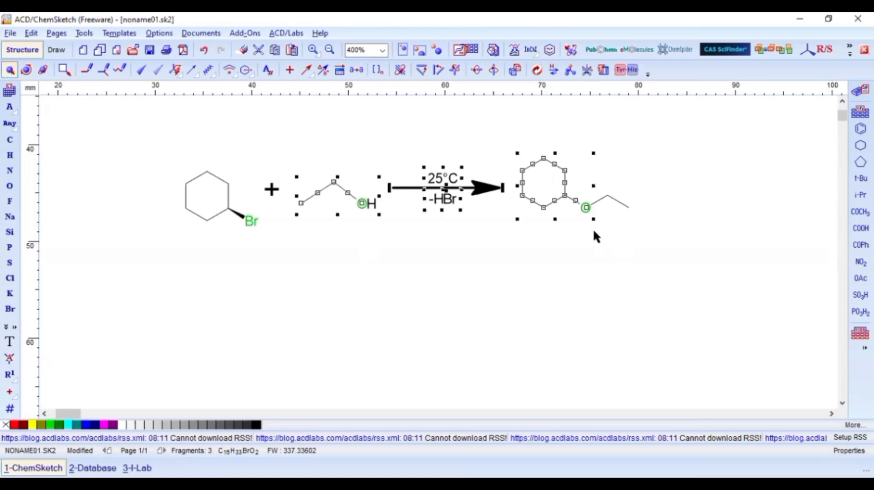
pyautogui.moveTo(507, 195); pyautogui.dragTo(586, 195)
pyautogui.moveTo(625, 221); pyautogui.dragTo(294, 165)
pyautogui.moveTo(509, 148)
pyautogui.mouseDown()
pyautogui.moveTo(647, 226)
pyautogui.moveTo(515, 143)
pyautogui.mouseUp()
# Shift the ethoxycyclohexane product, the reaction arrow and its condition labels about 17 mm to the right
pyautogui.moveTo(563, 190); pyautogui.dragTo(732, 187)
pyautogui.click(468, 189)
pyautogui.moveTo(468, 188); pyautogui.dragTo(635, 189)
pyautogui.moveTo(436, 204); pyautogui.dragTo(598, 199)
pyautogui.click(449, 179)
pyautogui.moveTo(448, 179); pyautogui.dragTo(605, 170)
# Move the ethanol molecule and the plus sign to the right, leaving a wide gap after the bromocyclohexane
pyautogui.click(347, 184)
pyautogui.moveTo(347, 184); pyautogui.dragTo(514, 165)
pyautogui.click(272, 190)
pyautogui.moveTo(272, 190); pyautogui.dragTo(444, 178)
pyautogui.click(339, 241)
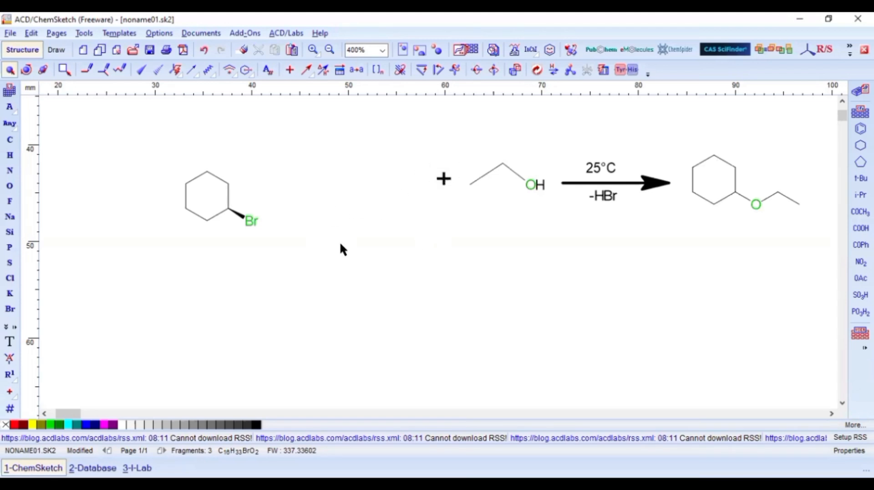
# Switch to drawing mode and draw a 90° arc about 3 mm wide just above the carbon–bromine bond
pyautogui.click(55, 50)
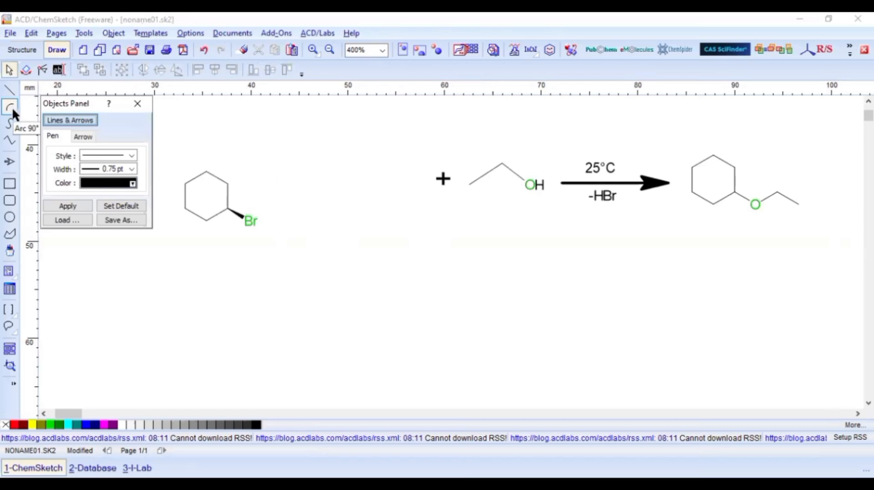
pyautogui.click(10, 107)
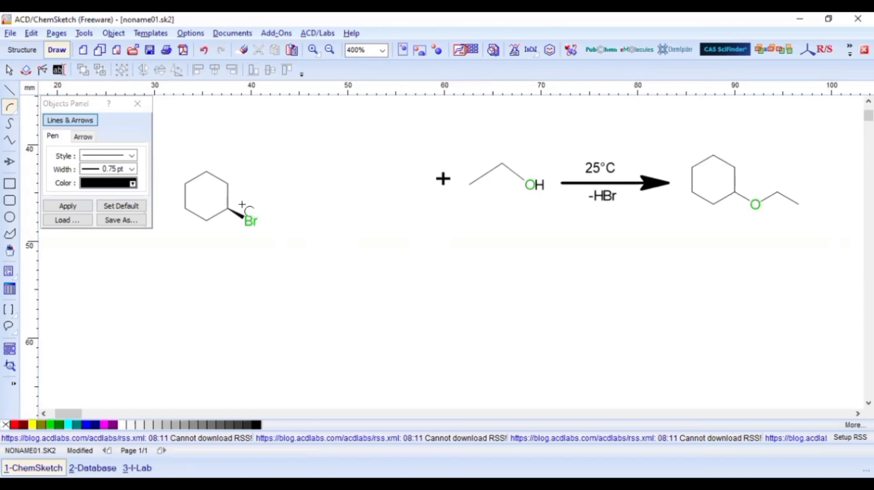
pyautogui.moveTo(242, 204); pyautogui.dragTo(267, 202)
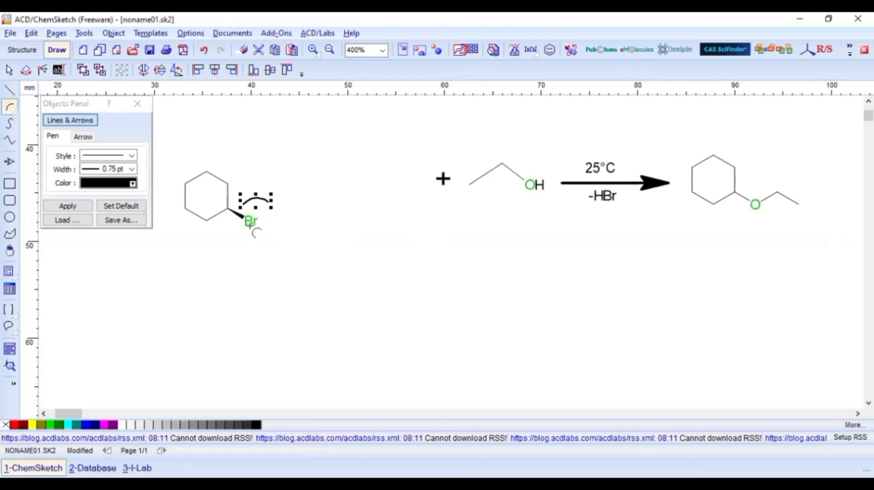
# Open the arrowhead settings of the small arc above the carbon–bromine bond
pyautogui.rightClick(256, 201)
pyautogui.click(258, 206)
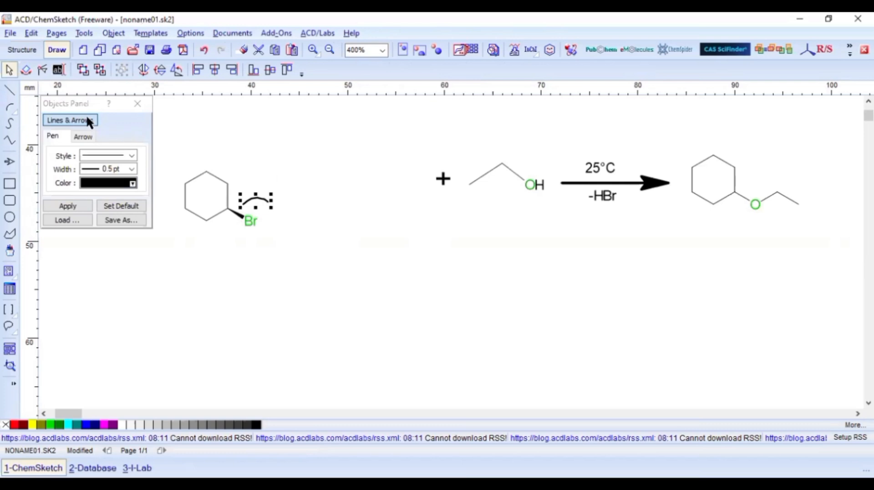
pyautogui.click(84, 136)
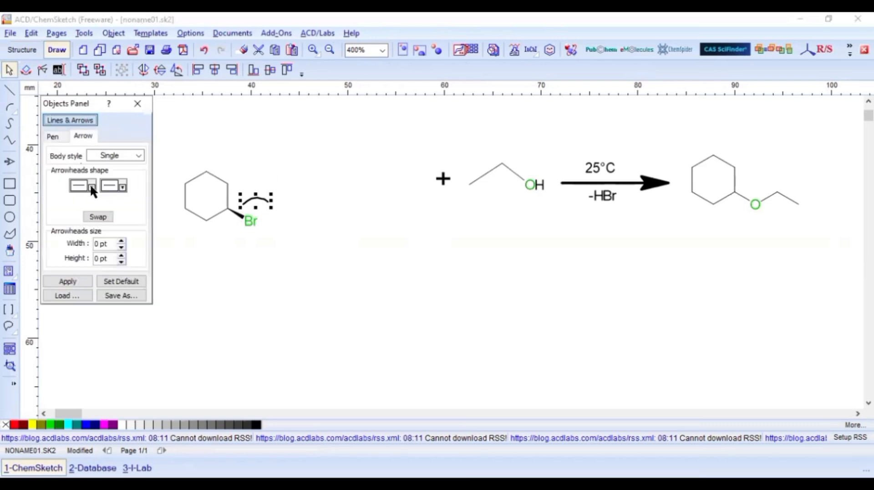
# Try a solid half arrowhead of 8 pt by 2 pt on the start of the arc and reset that end to plain
pyautogui.click(91, 186)
pyautogui.click(123, 225)
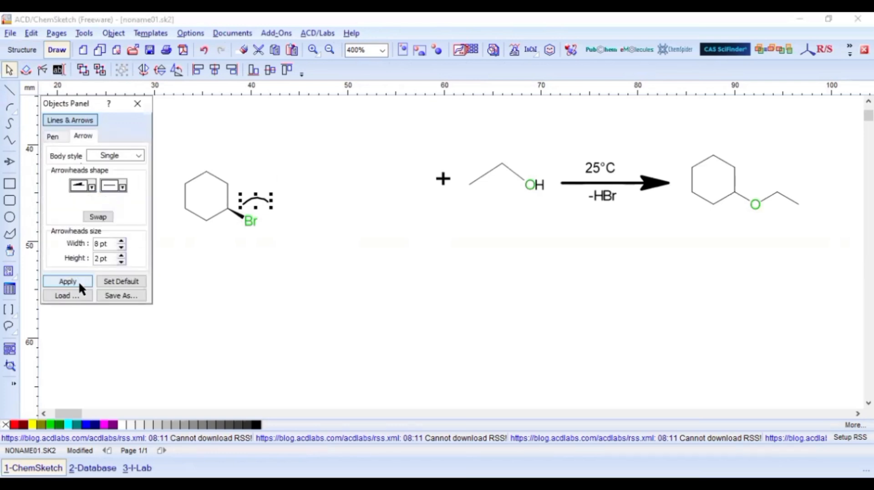
pyautogui.click(78, 281)
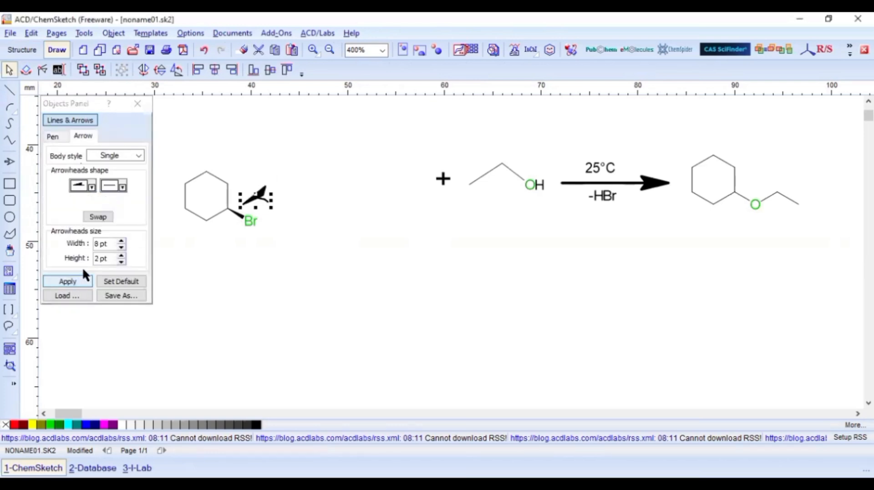
pyautogui.click(92, 186)
pyautogui.click(86, 210)
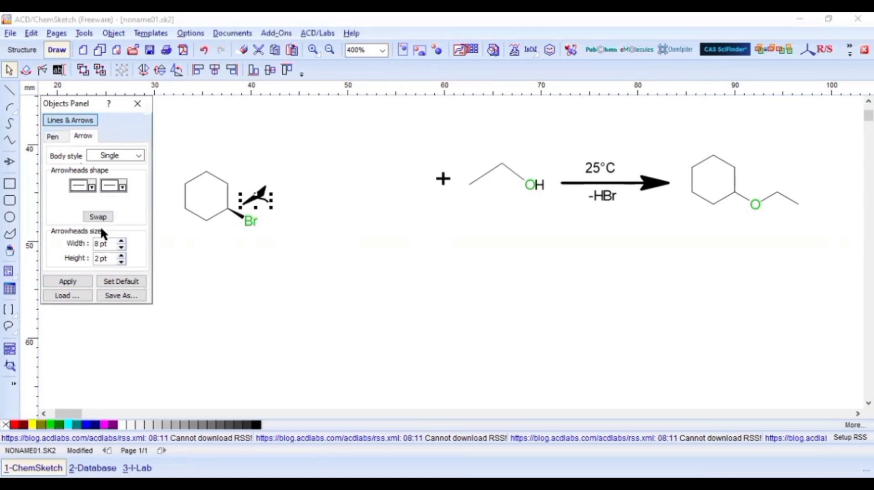
# Set the arc's arrowhead size to 1 pt wide and 1 pt high and put a solid half arrowhead on its end
pyautogui.click(121, 247)
pyautogui.click(121, 247)
pyautogui.click(121, 247)
pyautogui.click(121, 248)
pyautogui.click(121, 247)
pyautogui.click(84, 278)
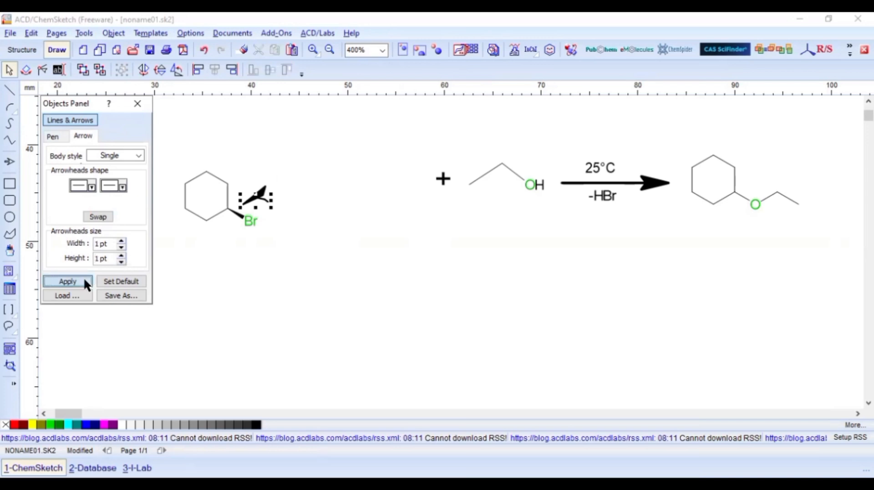
pyautogui.click(121, 184)
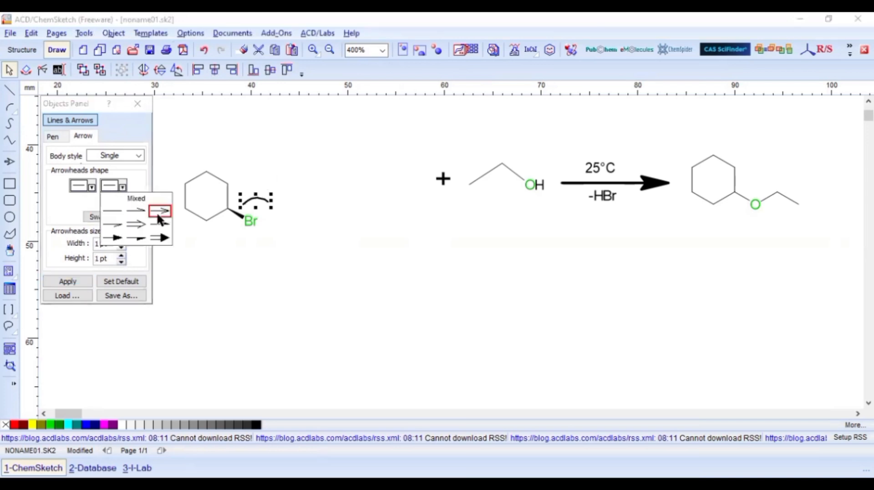
pyautogui.click(65, 279)
pyautogui.click(236, 282)
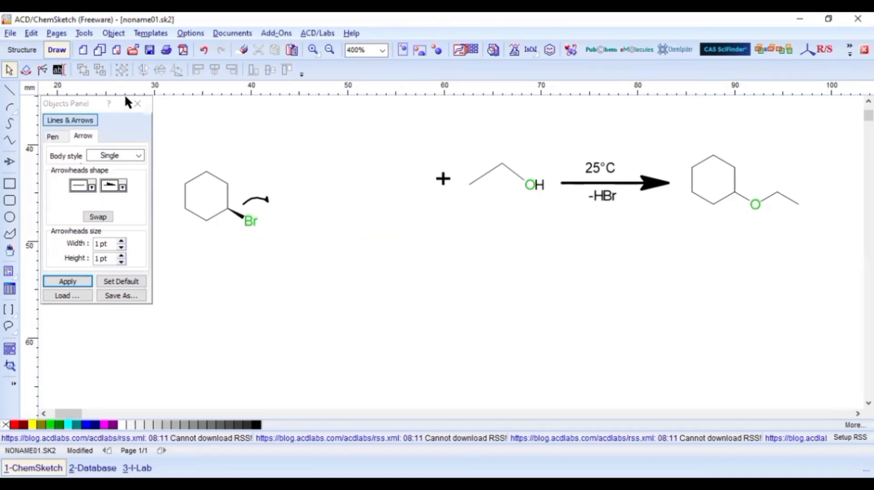
pyautogui.click(134, 104)
# In structure mode, draw a horizontal reaction arrow about 7 mm long to the right of the bromocyclohexane
pyautogui.click(26, 48)
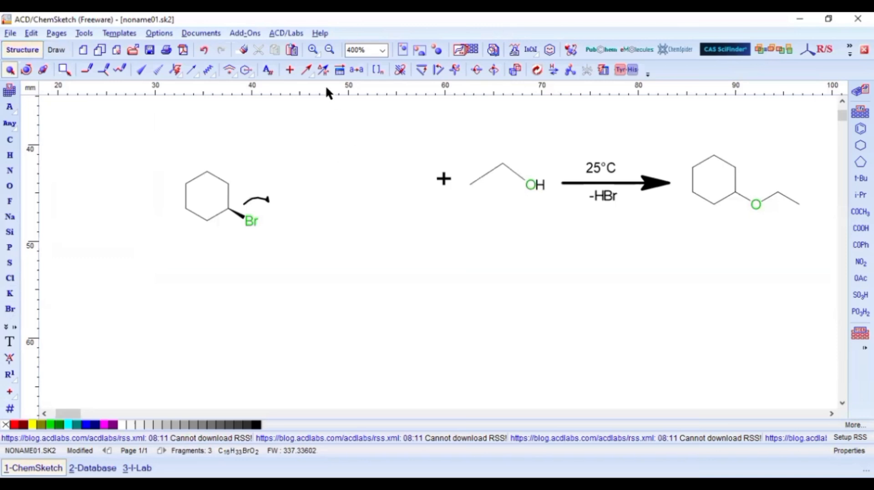
pyautogui.click(307, 70)
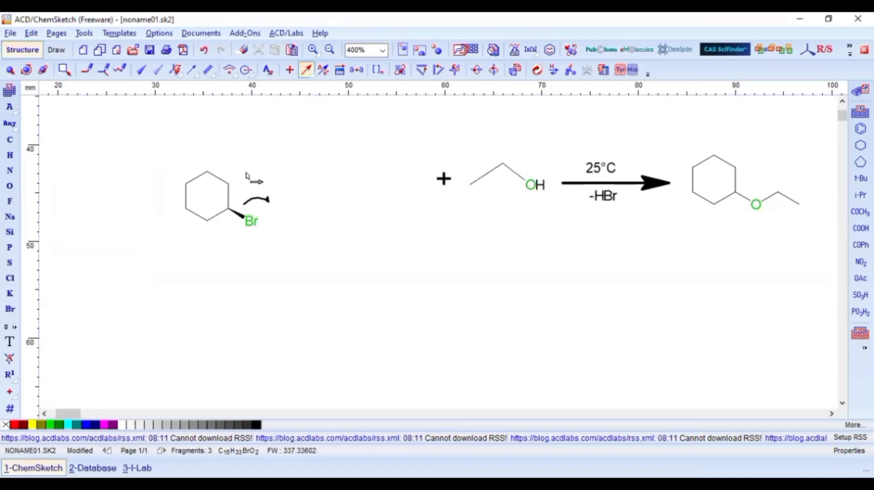
pyautogui.moveTo(257, 181)
pyautogui.mouseDown()
pyautogui.moveTo(385, 183)
pyautogui.moveTo(334, 183)
pyautogui.mouseUp()
pyautogui.click(10, 70)
pyautogui.click(385, 183)
pyautogui.click(366, 198)
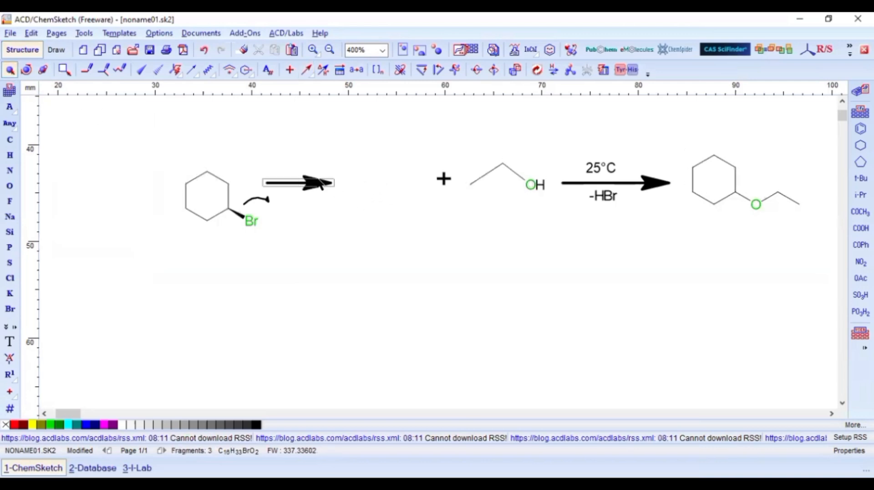
# Add the reaction condition -Br⁻ above the new arrow and shift the label slightly toward the arrow's tail
pyautogui.click(321, 71)
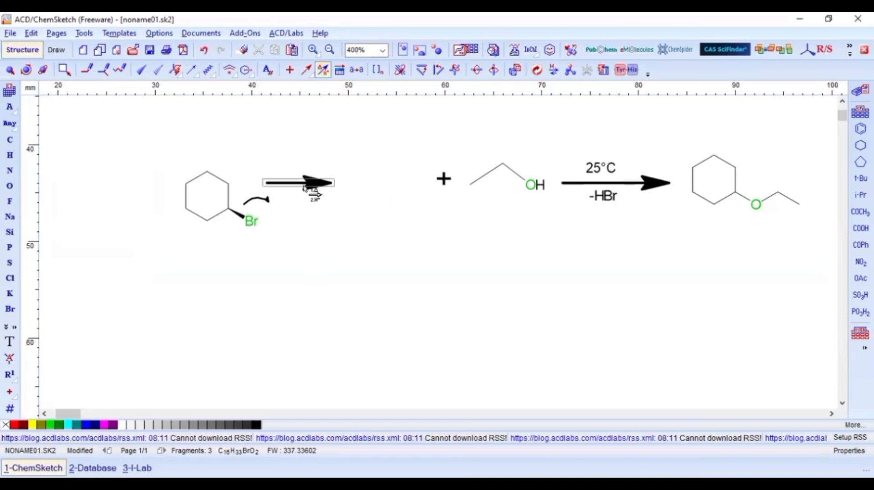
pyautogui.click(313, 192)
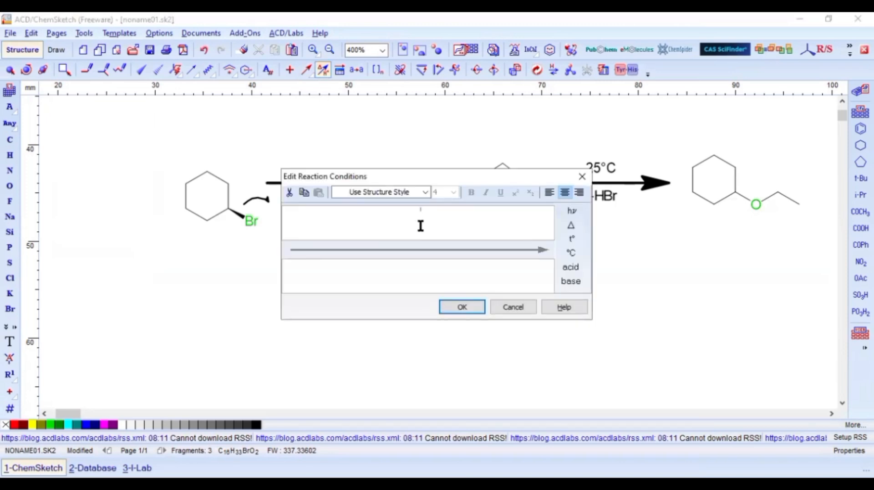
pyautogui.write('-')
pyautogui.click(462, 306)
pyautogui.click(9, 69)
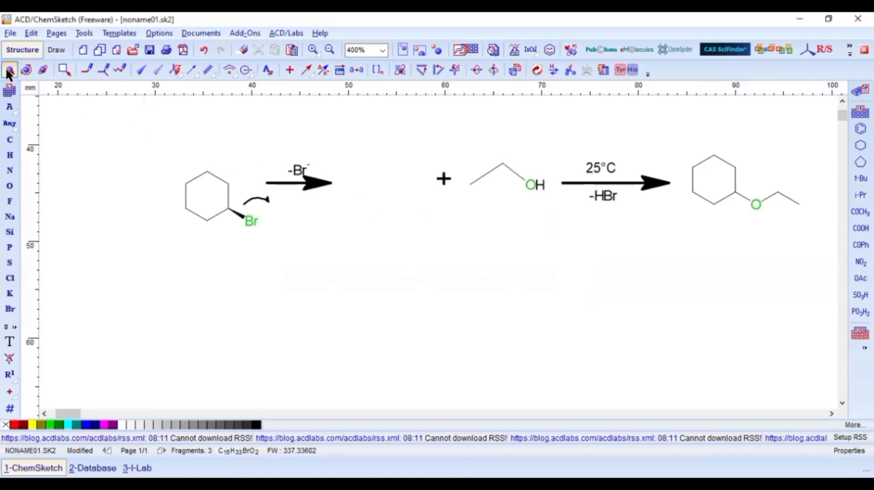
pyautogui.click(299, 169)
pyautogui.moveTo(298, 170); pyautogui.dragTo(283, 168)
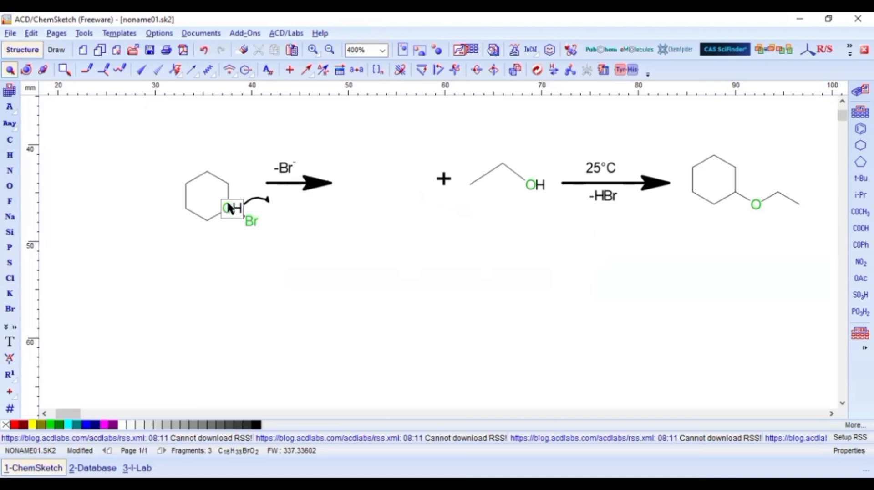
# Move the bromocyclohexane together with its curved arrow about 2 mm up and to the left
pyautogui.click(203, 201)
pyautogui.moveTo(281, 258); pyautogui.dragTo(154, 171)
pyautogui.moveTo(226, 209); pyautogui.dragTo(210, 188)
pyautogui.click(317, 252)
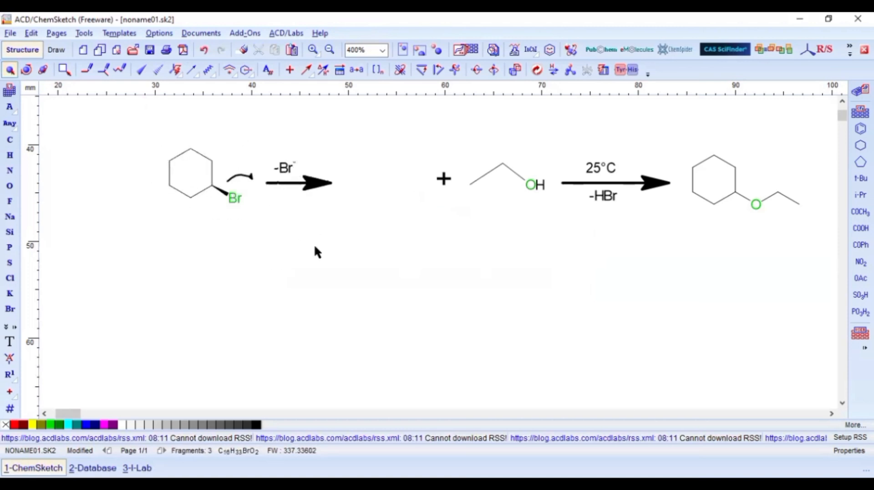
# Place a cyclohexane ring between the -Br⁻ arrow and the plus sign and give its lower-right carbon a positive charge
pyautogui.click(860, 145)
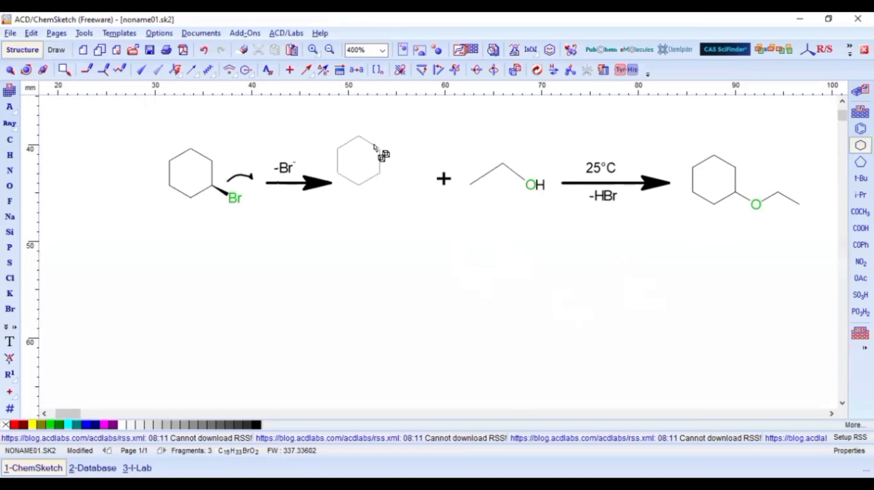
pyautogui.click(403, 172)
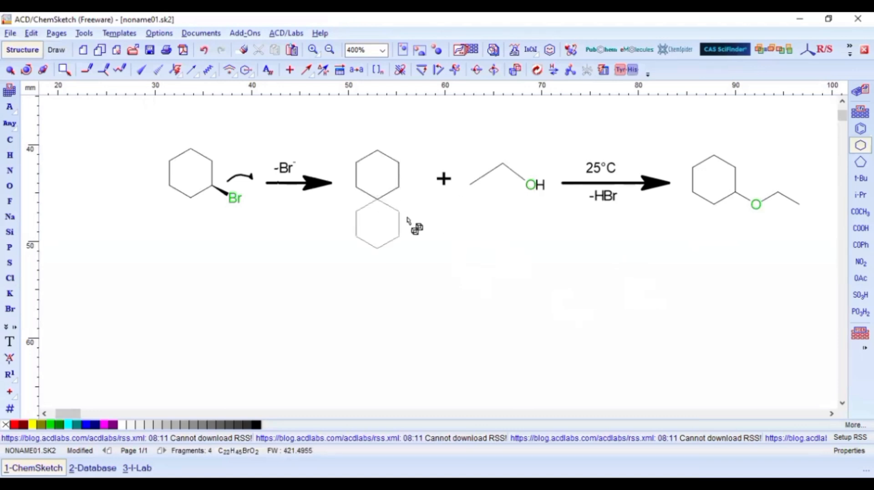
pyautogui.click(9, 392)
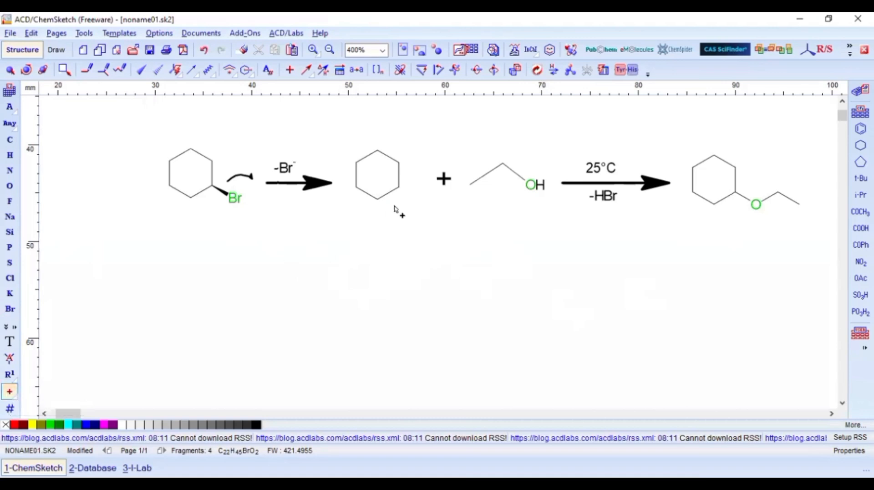
pyautogui.click(399, 187)
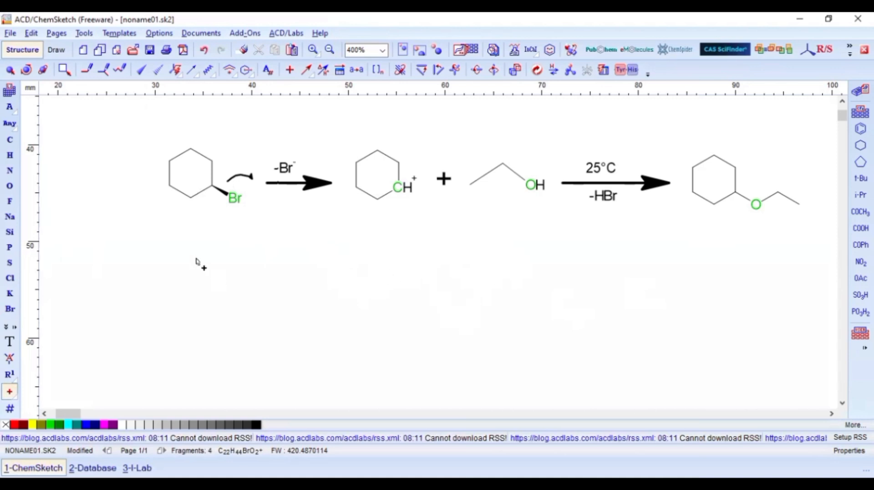
# In drawing mode, draw an arc about 13 mm wide from below ethanol's oxygen to the charged carbon and open its arrowhead settings
pyautogui.click(55, 48)
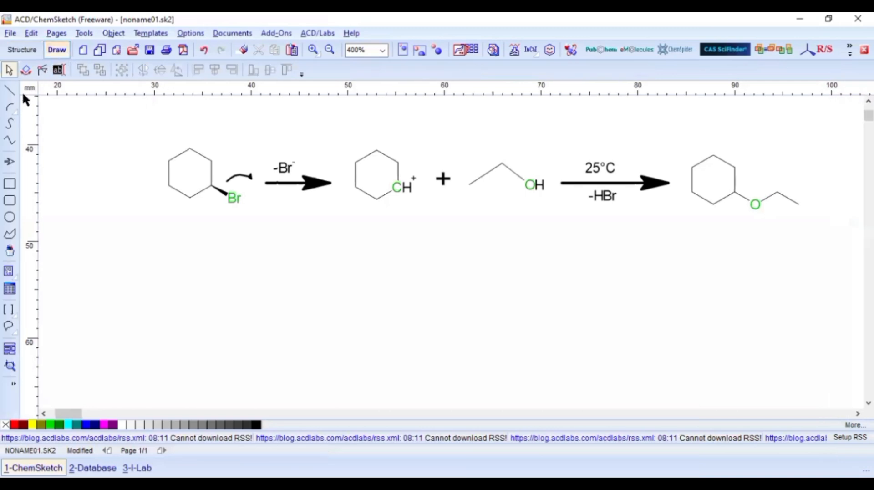
pyautogui.click(10, 107)
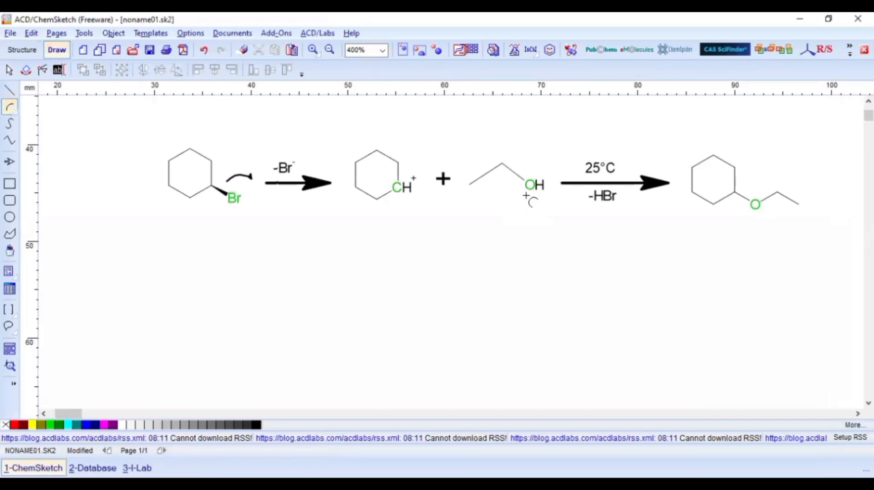
pyautogui.moveTo(527, 197)
pyautogui.mouseDown()
pyautogui.moveTo(459, 220)
pyautogui.moveTo(400, 201)
pyautogui.mouseUp()
pyautogui.rightClick(463, 224)
pyautogui.doubleClick(463, 225)
pyautogui.click(85, 137)
# Try an open half arrowhead on the end of the arc at the charged carbon
pyautogui.click(121, 241)
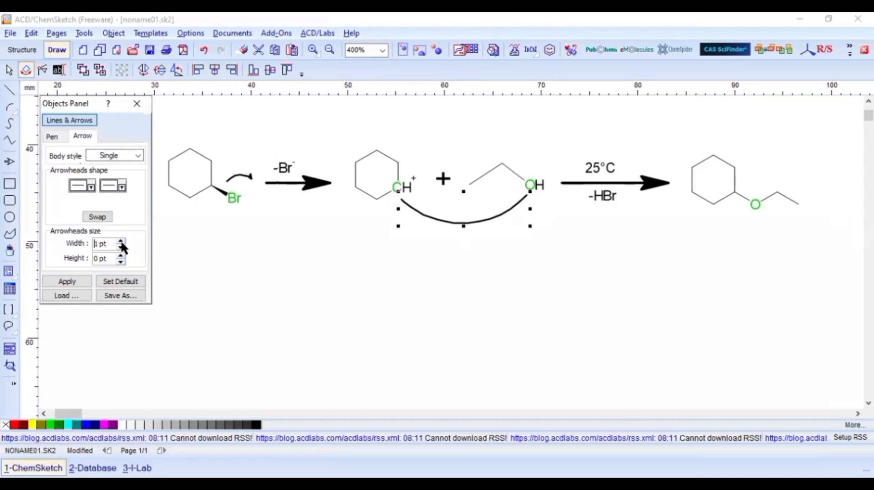
pyautogui.click(121, 255)
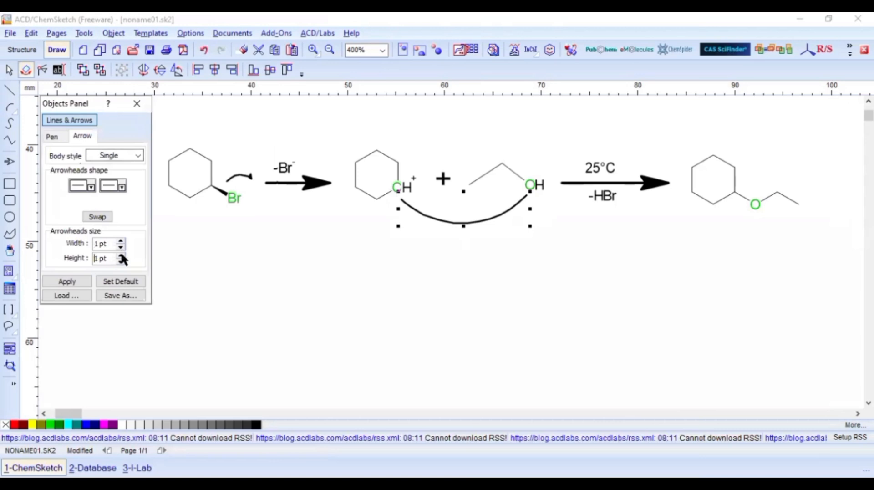
pyautogui.click(121, 187)
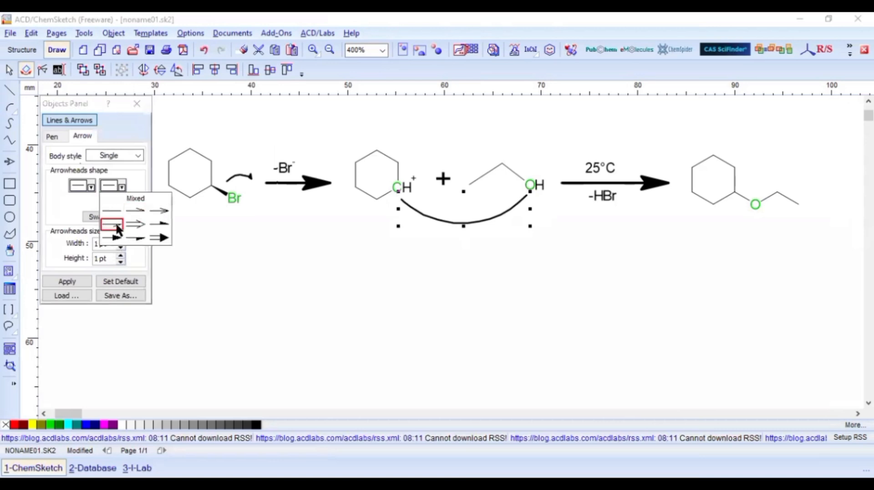
pyautogui.click(117, 226)
pyautogui.click(81, 276)
pyautogui.click(121, 255)
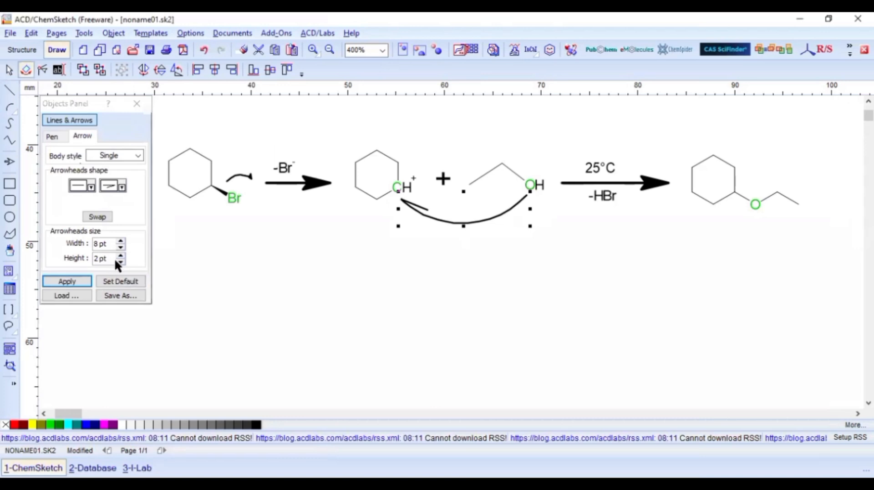
# Put a solid half arrowhead 2 pt wide and 2 pt high on the arc's end at the charged carbon
pyautogui.click(120, 188)
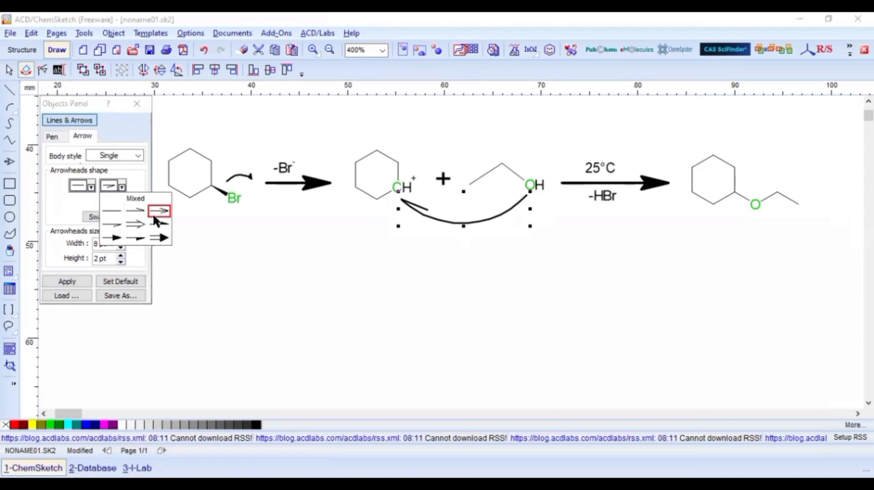
pyautogui.click(160, 225)
pyautogui.click(76, 275)
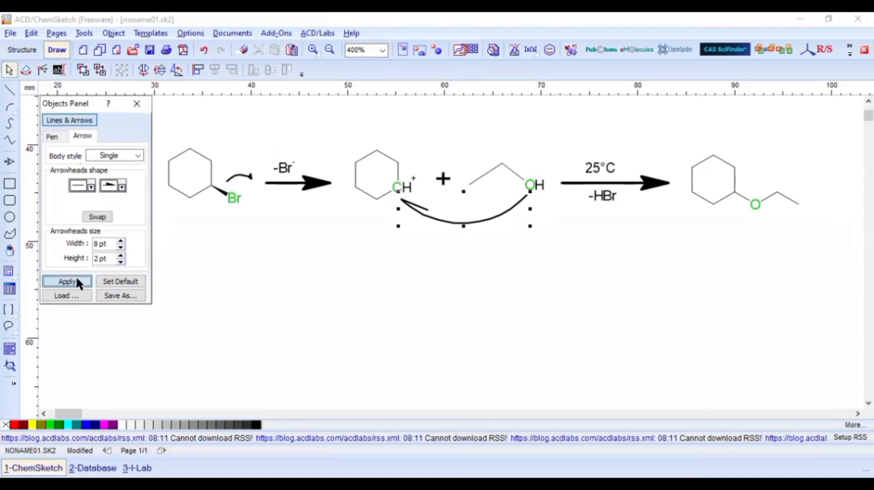
pyautogui.click(119, 247)
pyautogui.click(119, 247)
pyautogui.click(119, 247)
pyautogui.click(119, 247)
pyautogui.click(118, 247)
pyautogui.click(120, 247)
pyautogui.click(75, 278)
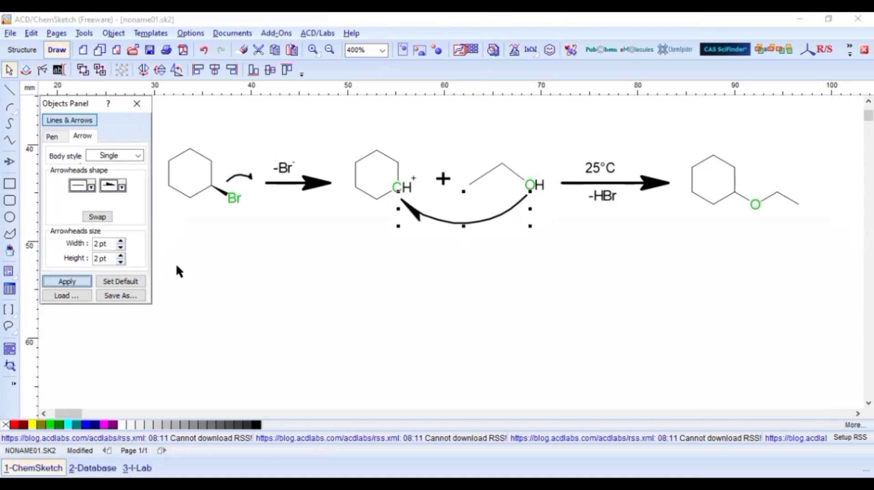
pyautogui.click(250, 264)
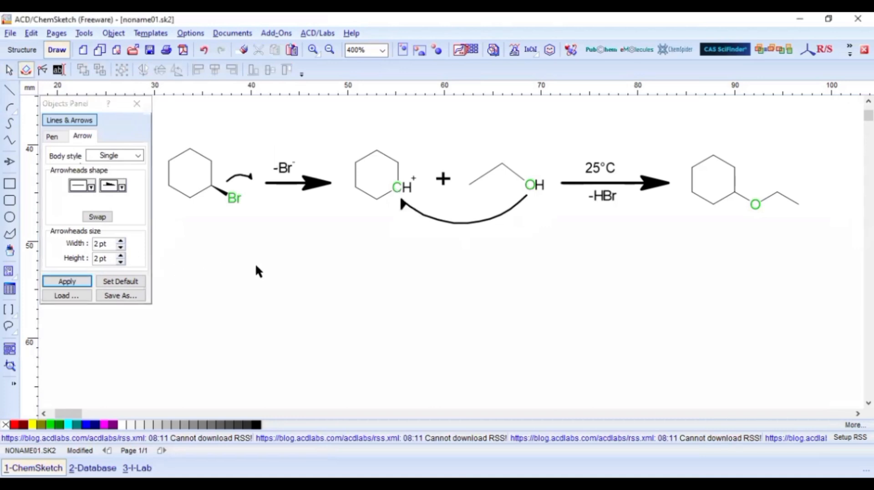
pyautogui.click(137, 110)
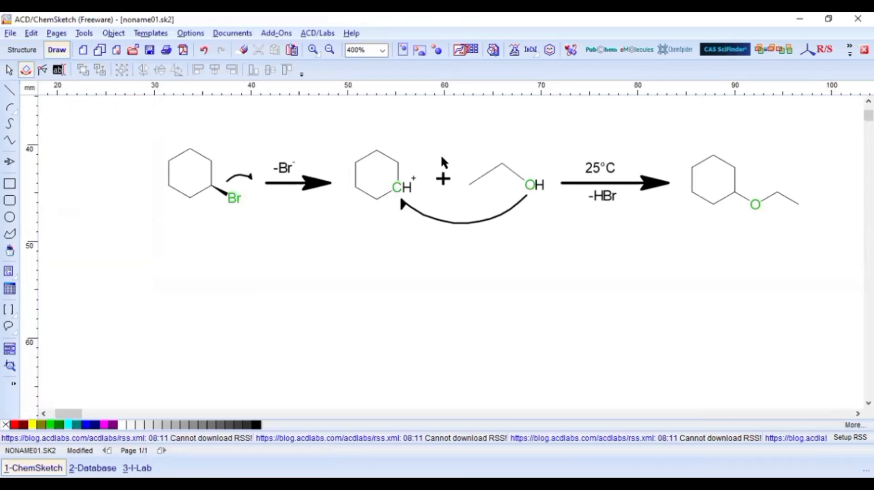
# View the text properties of the 25°C label and close them without changes
pyautogui.click(601, 173)
pyautogui.doubleClick(601, 171)
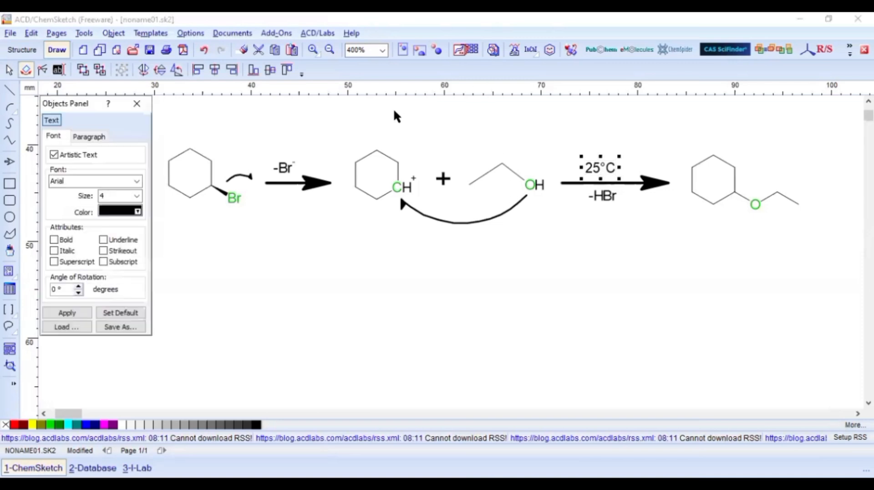
pyautogui.click(137, 103)
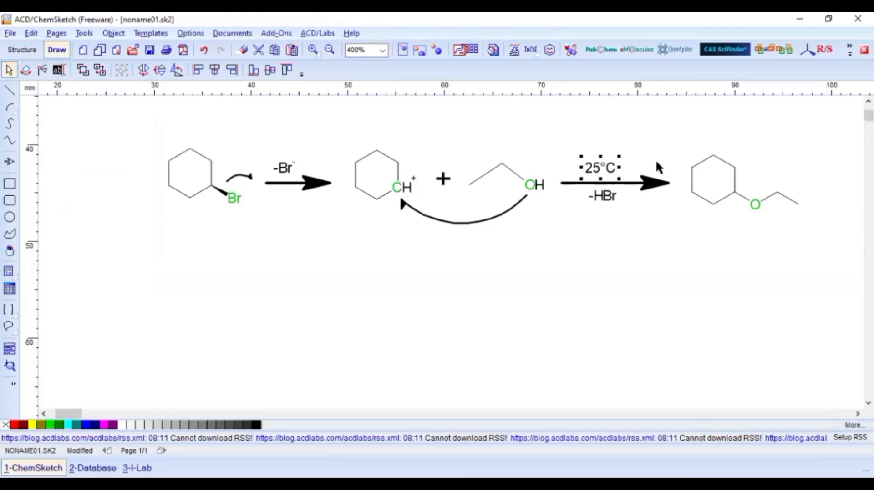
# In structure mode, replace the reaction conditions on the arrow leading to the ether product with -H+ above it
pyautogui.click(18, 48)
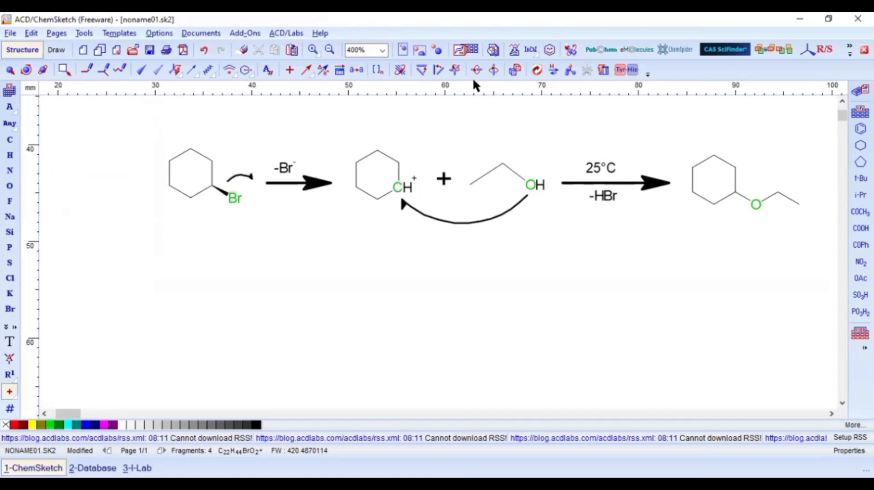
pyautogui.click(10, 70)
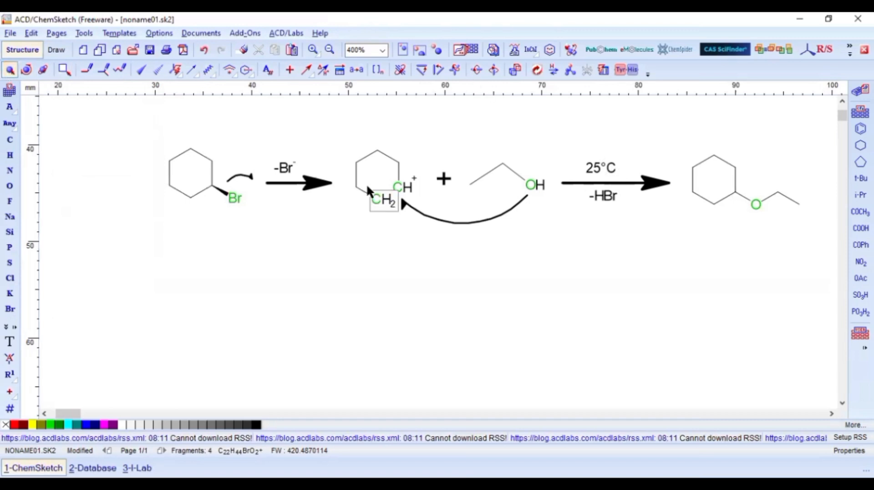
pyautogui.click(324, 70)
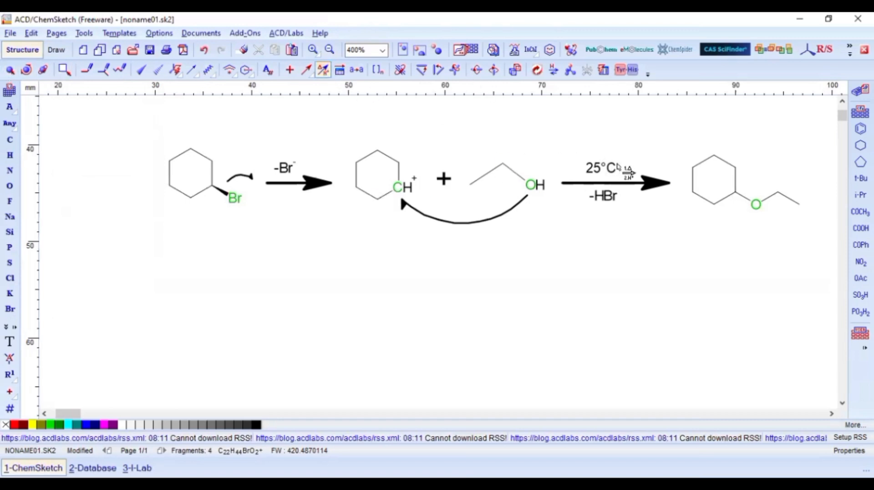
pyautogui.click(625, 184)
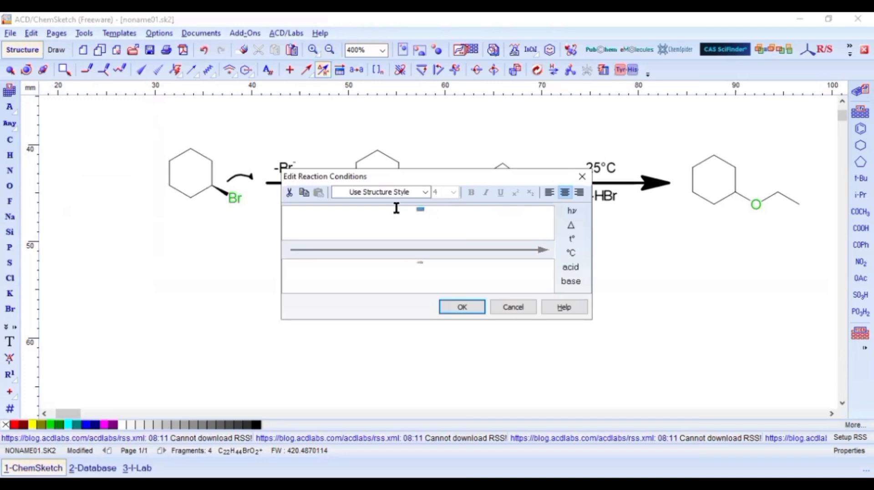
pyautogui.write('-H+')
pyautogui.click(469, 307)
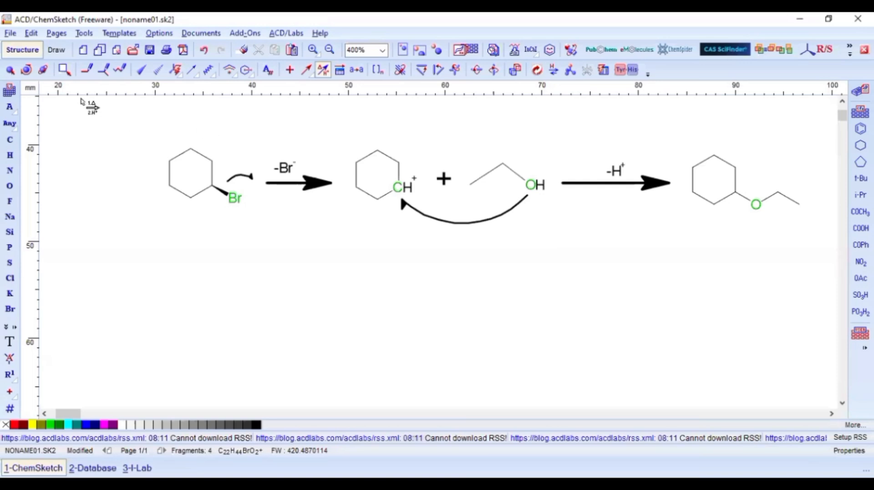
# Move the -H+ label slightly left so it sits over the middle of the reaction arrow
pyautogui.click(10, 70)
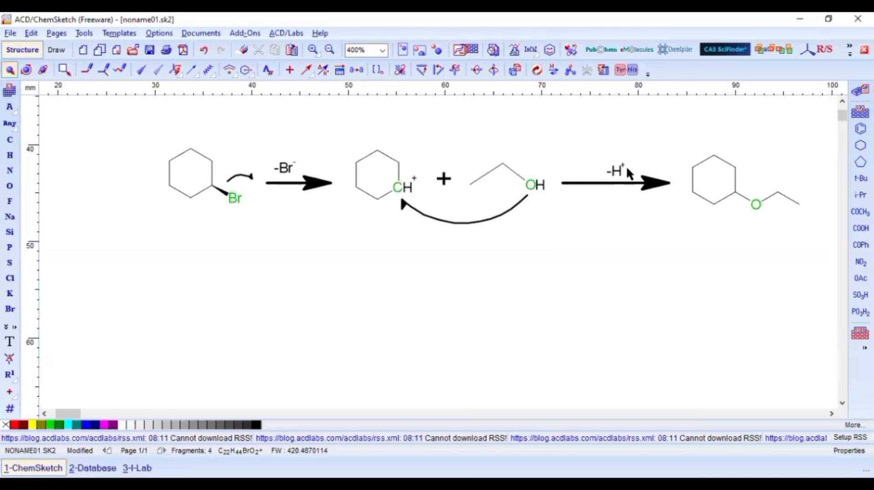
pyautogui.moveTo(622, 170); pyautogui.dragTo(608, 171)
pyautogui.click(632, 220)
# Select the bromocyclohexane molecule and set its bond colour to red
pyautogui.moveTo(155, 130); pyautogui.dragTo(239, 216)
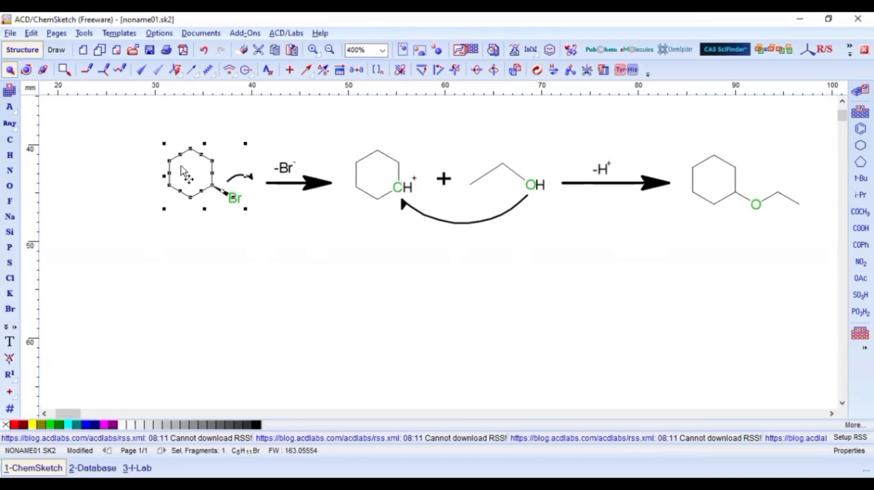
pyautogui.doubleClick(190, 162)
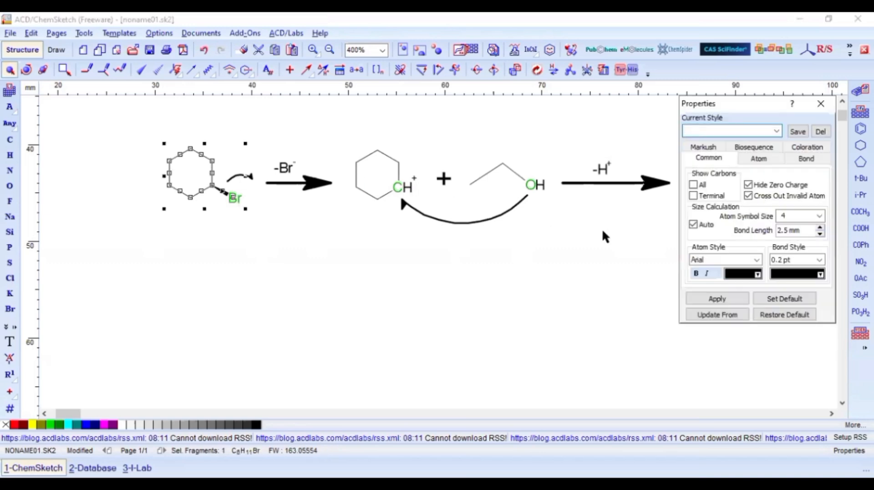
pyautogui.click(821, 274)
pyautogui.click(821, 275)
pyautogui.click(821, 275)
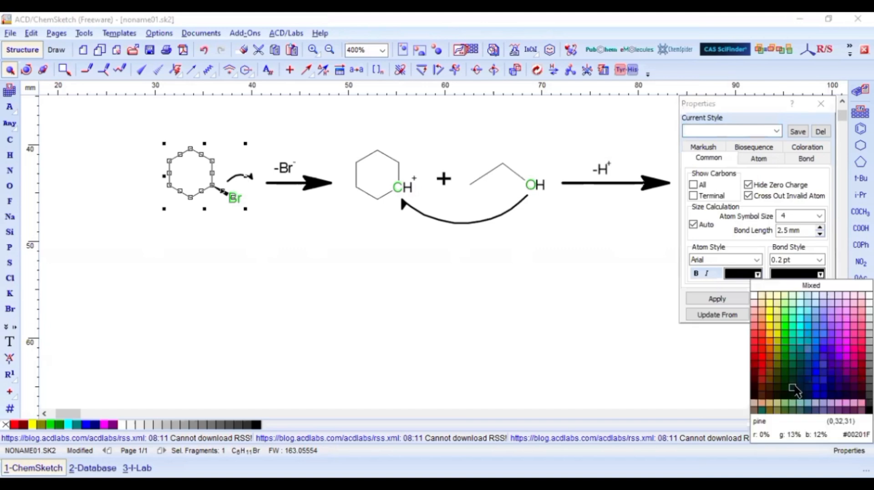
pyautogui.click(762, 358)
pyautogui.click(735, 297)
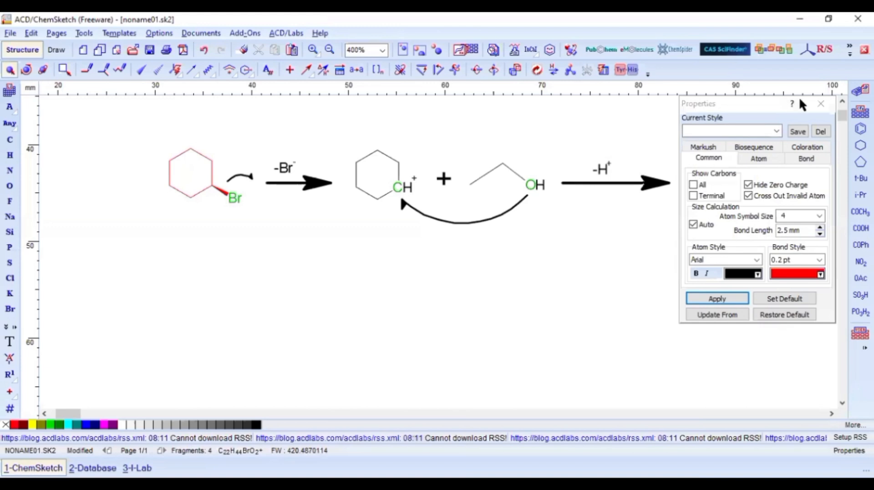
pyautogui.click(814, 107)
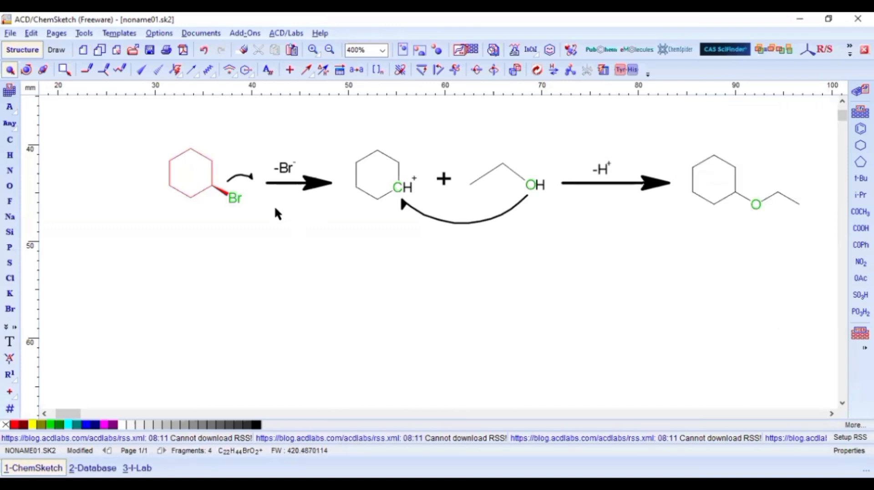
# Set the colour of bromocyclohexane's Br atom symbol to red, then select the cyclohexyl cation
pyautogui.click(236, 198)
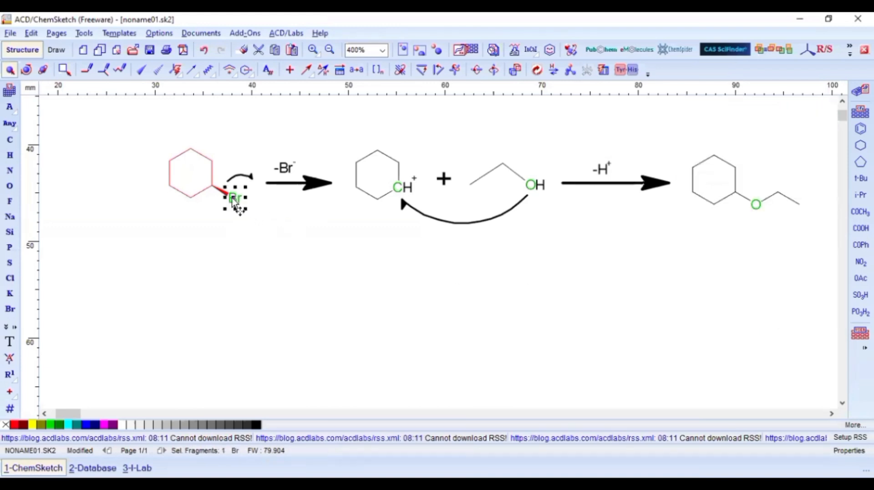
pyautogui.doubleClick(236, 200)
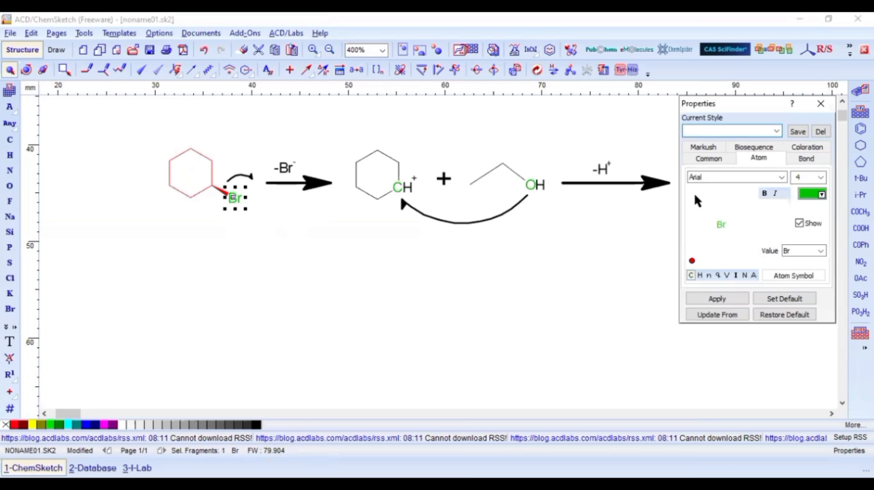
pyautogui.click(821, 194)
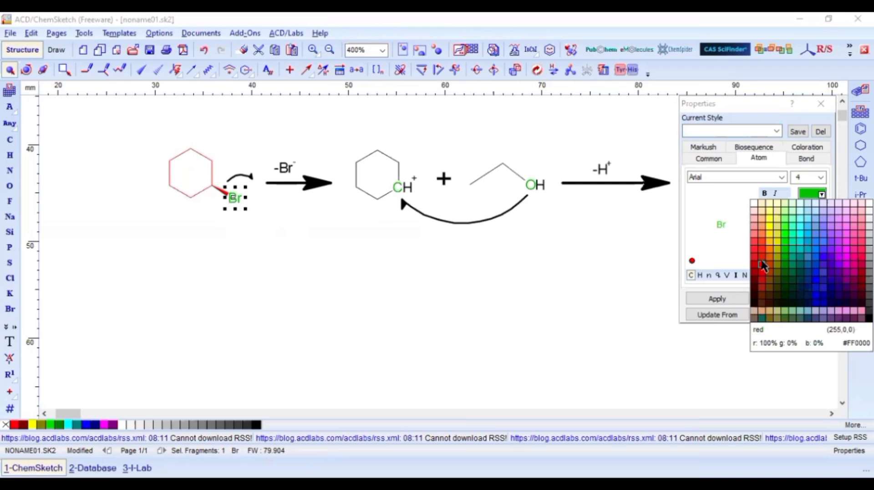
pyautogui.click(763, 266)
pyautogui.click(733, 297)
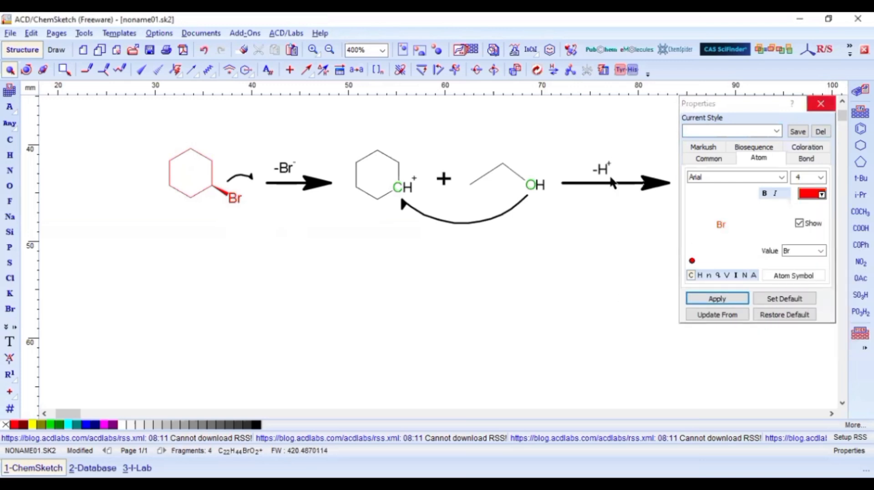
pyautogui.click(822, 105)
pyautogui.moveTo(341, 136); pyautogui.dragTo(422, 214)
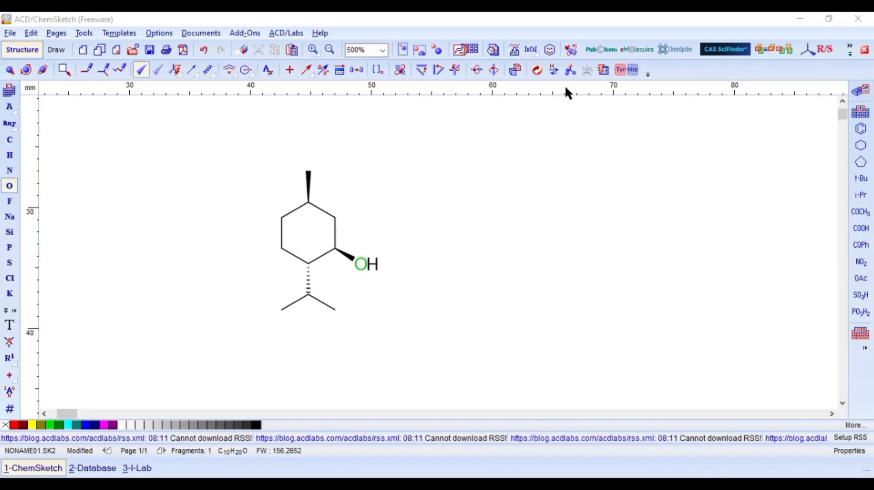
# Select the whole menthol structure, calculate all its properties, and review the results without copying them to the page
pyautogui.click(10, 71)
pyautogui.moveTo(191, 133); pyautogui.dragTo(439, 376)
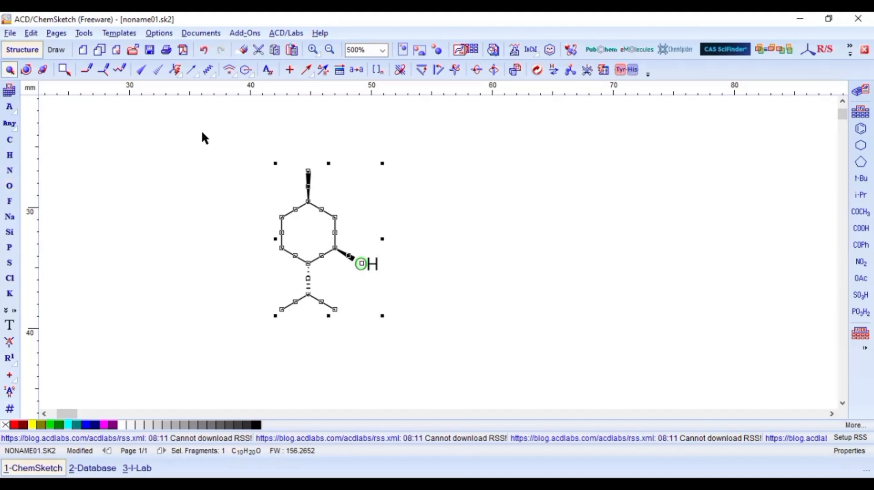
pyautogui.click(84, 33)
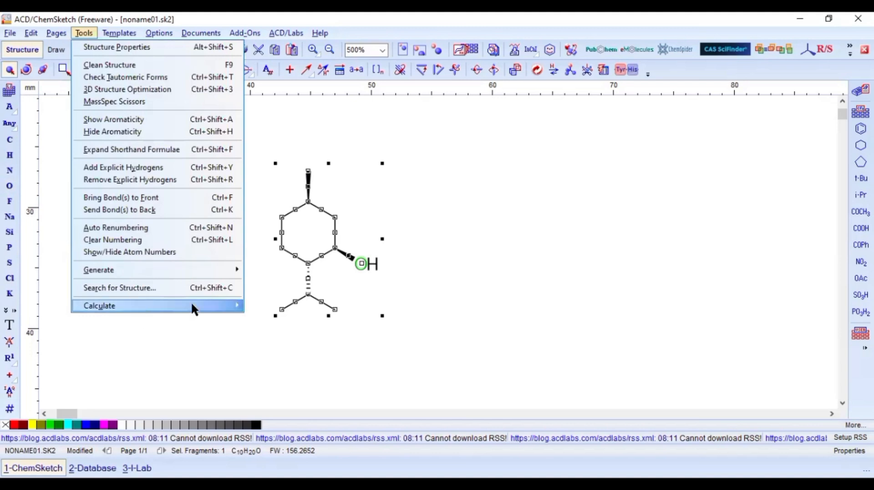
pyautogui.moveTo(225, 304)
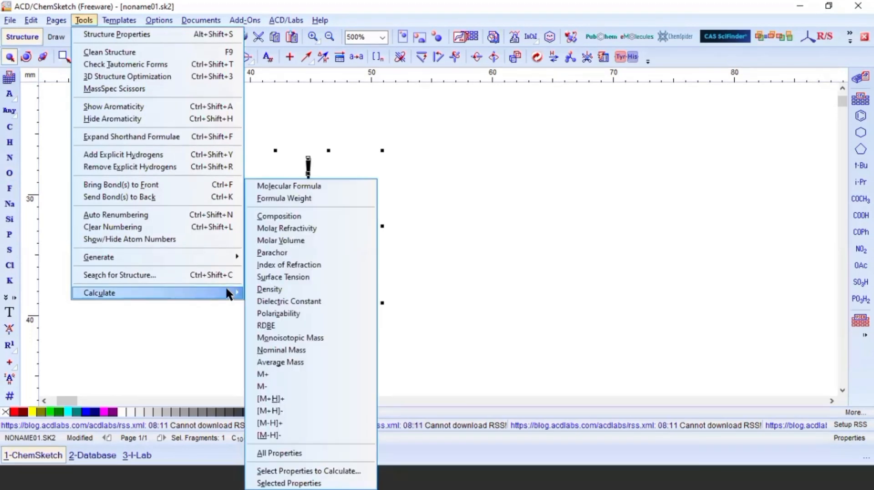
pyautogui.click(304, 454)
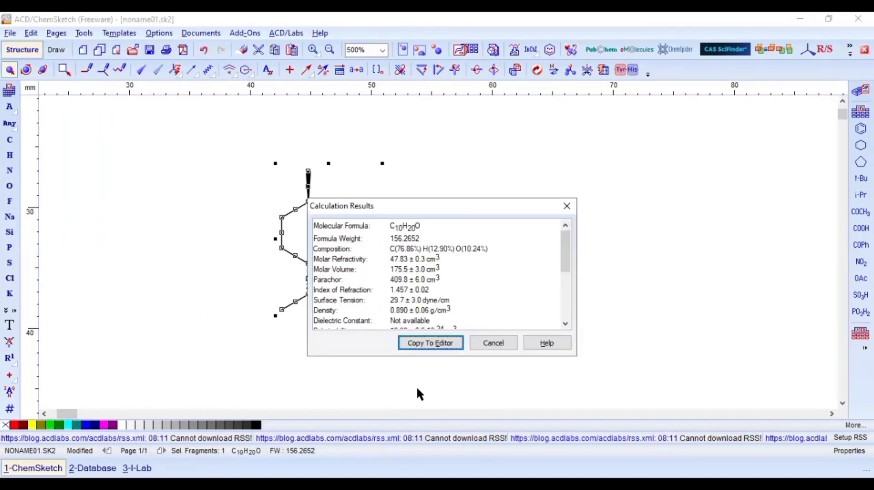
pyautogui.scroll(-4, 448, 296)
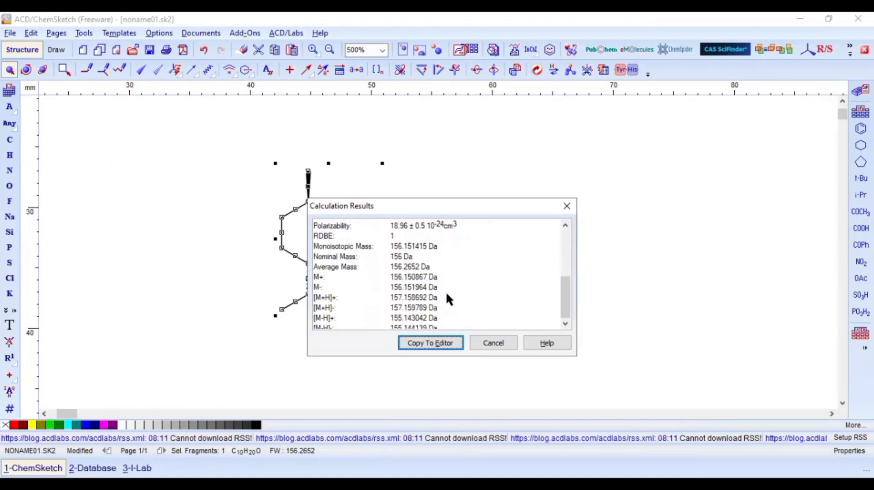
pyautogui.scroll(4, 448, 296)
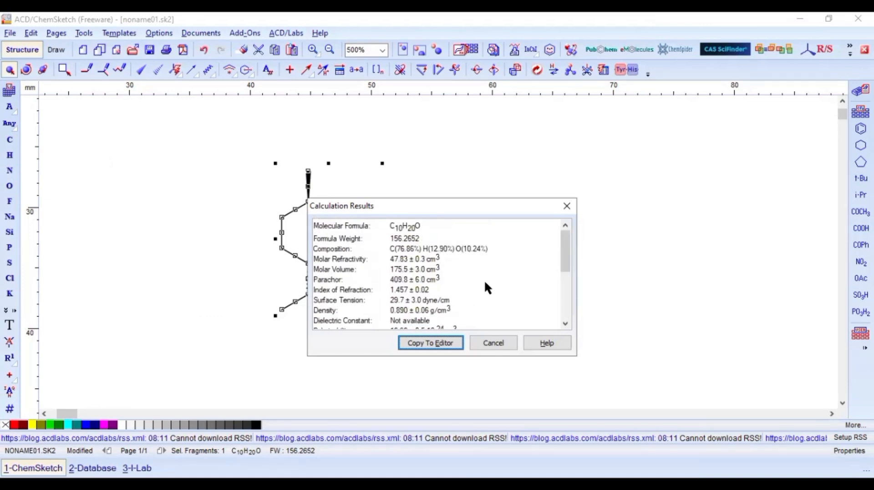
pyautogui.click(499, 344)
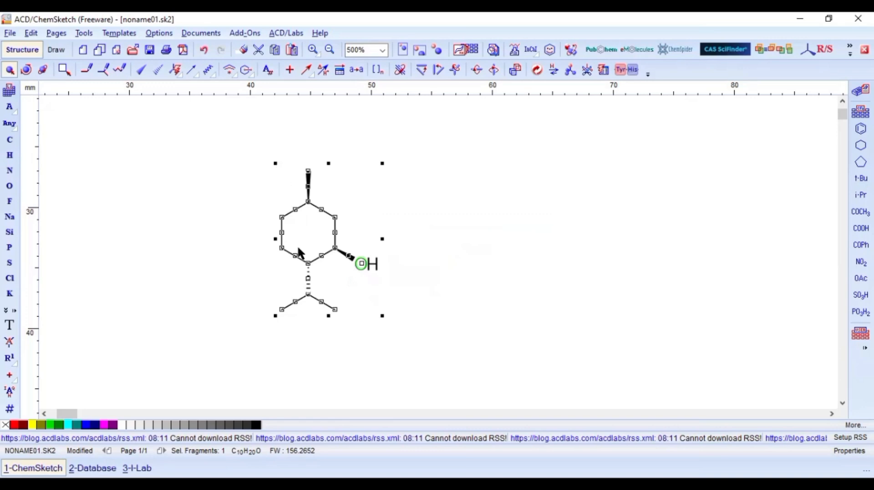
# Accept the list of properties to calculate with every property selected and calculate the selected properties for the menthol structure
pyautogui.click(88, 31)
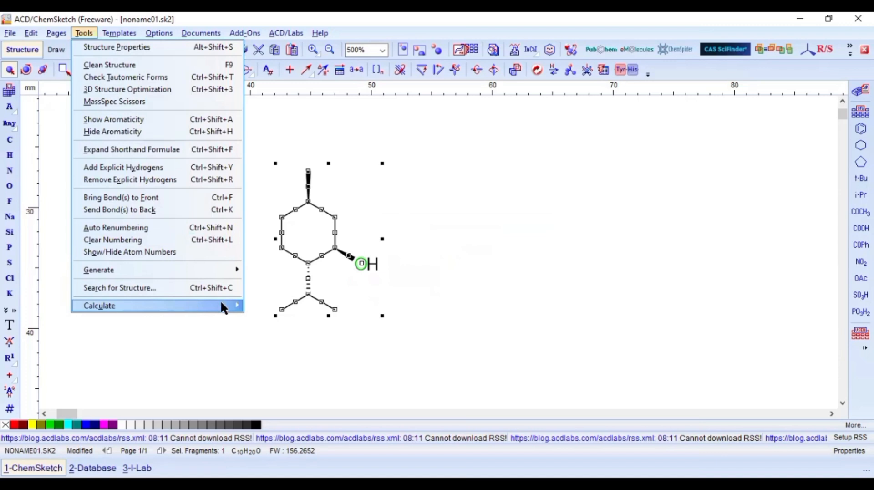
pyautogui.moveTo(223, 307)
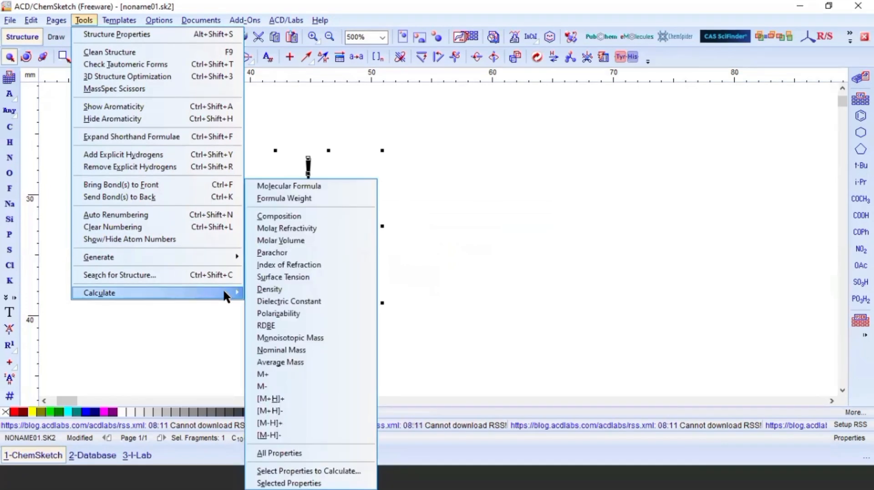
pyautogui.click(329, 471)
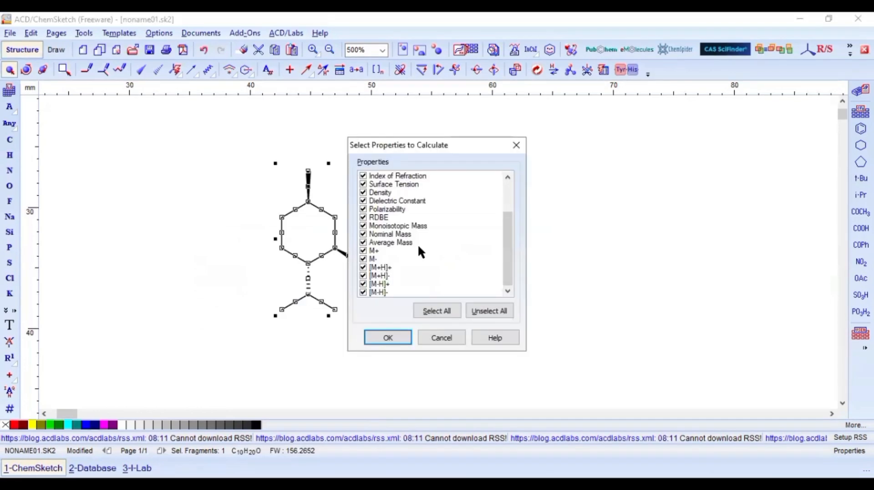
pyautogui.scroll(2, 418, 247)
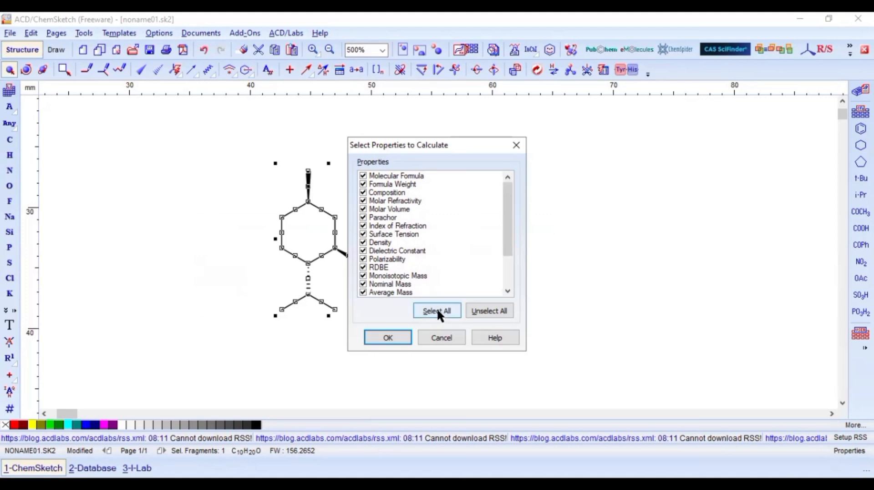
pyautogui.click(402, 333)
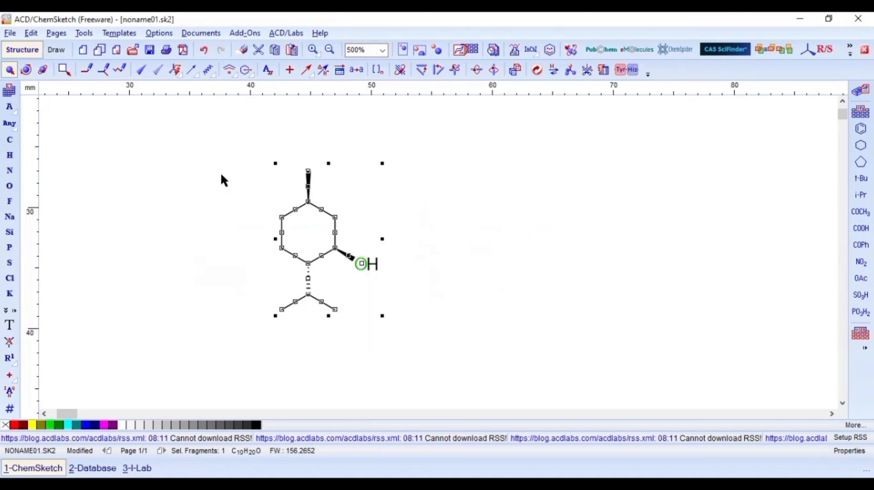
pyautogui.click(84, 34)
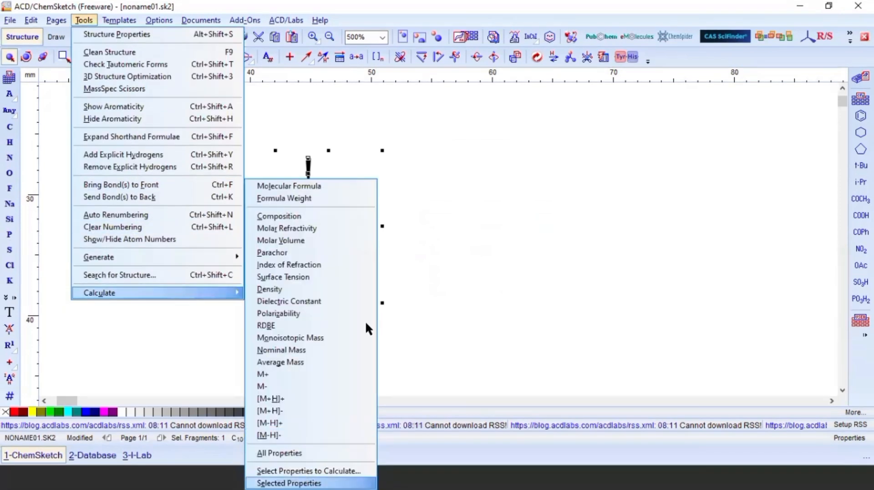
pyautogui.press('Return')
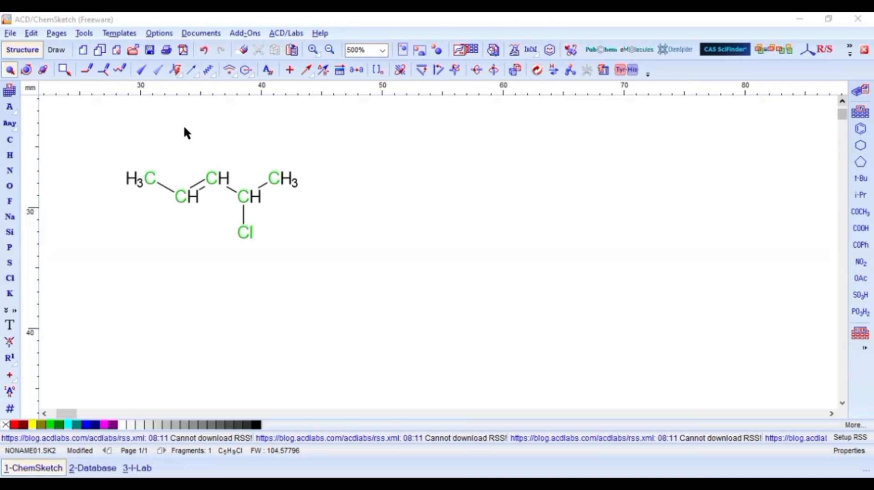
# Change the C–Cl bond of the chloropentene to a solid wedge stereo bond
pyautogui.click(141, 72)
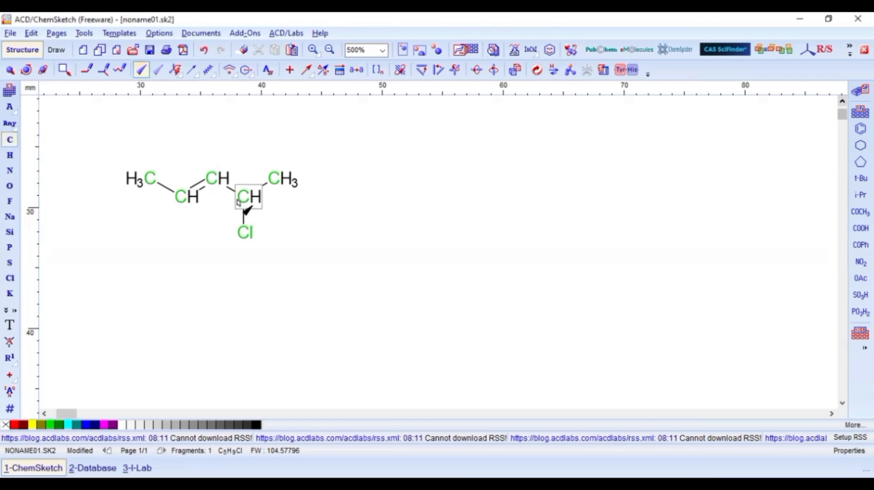
pyautogui.click(245, 214)
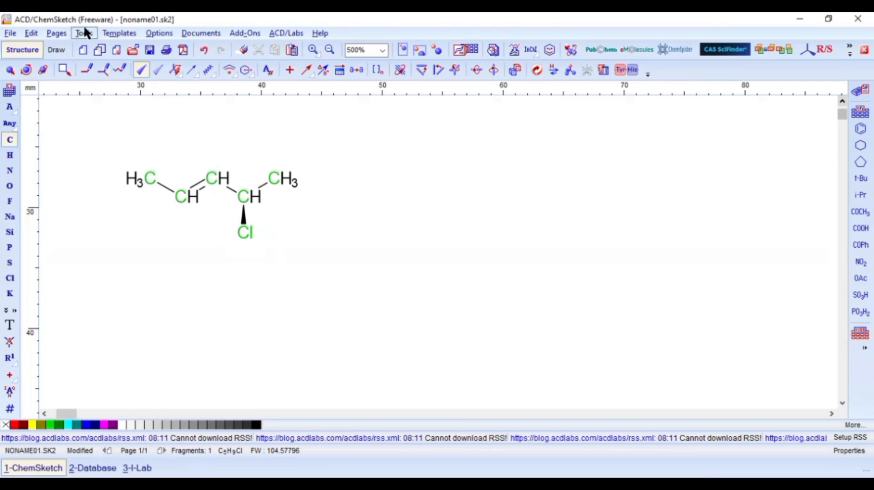
# Select the whole chloropentene structure, generate its systematic name, and place the name below the structure
pyautogui.click(10, 69)
pyautogui.moveTo(96, 135); pyautogui.dragTo(237, 218)
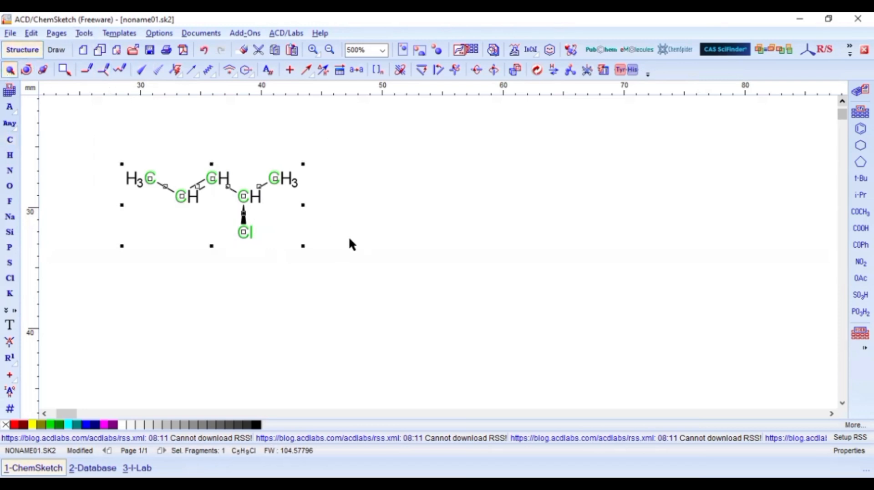
pyautogui.click(84, 33)
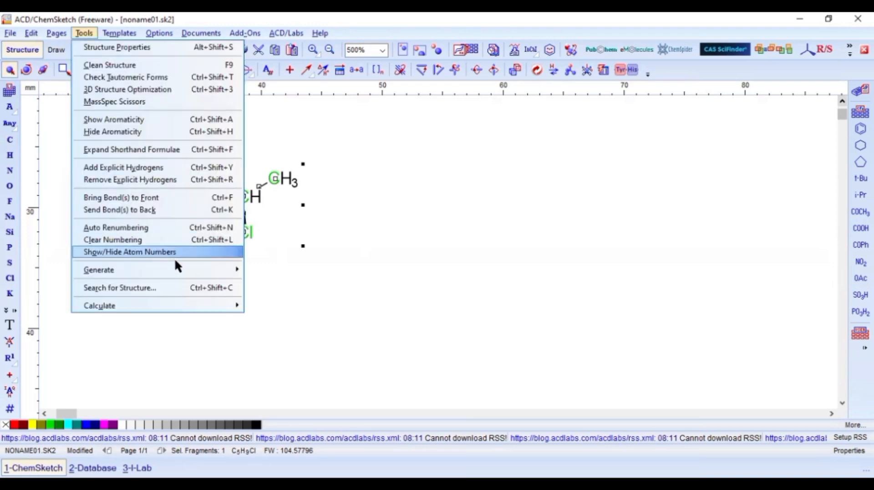
pyautogui.moveTo(187, 269)
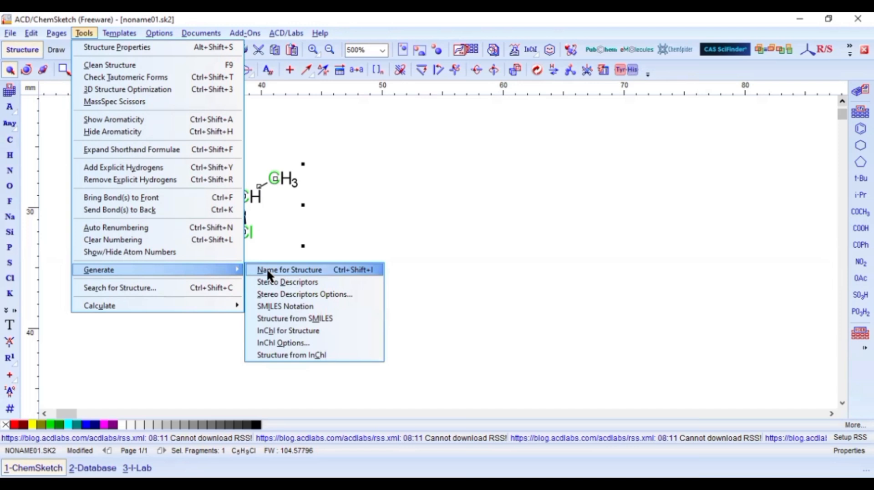
pyautogui.click(267, 274)
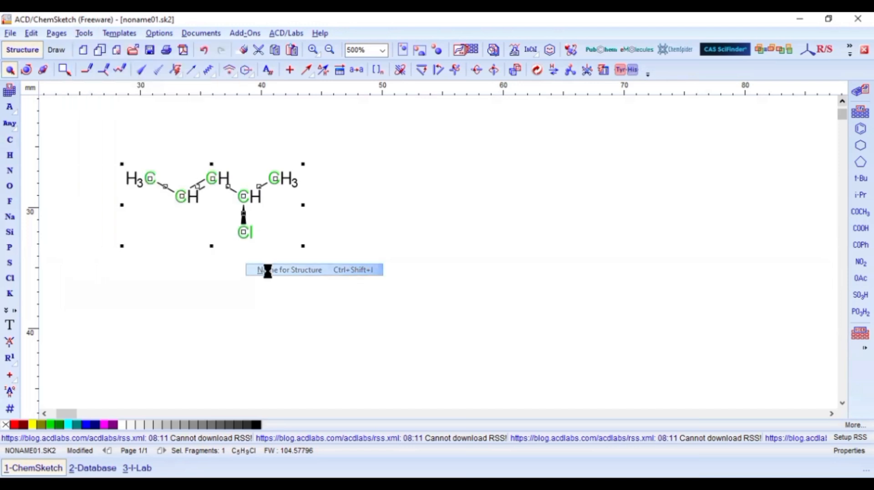
pyautogui.click(418, 291)
pyautogui.moveTo(507, 296); pyautogui.dragTo(620, 281)
pyautogui.click(736, 283)
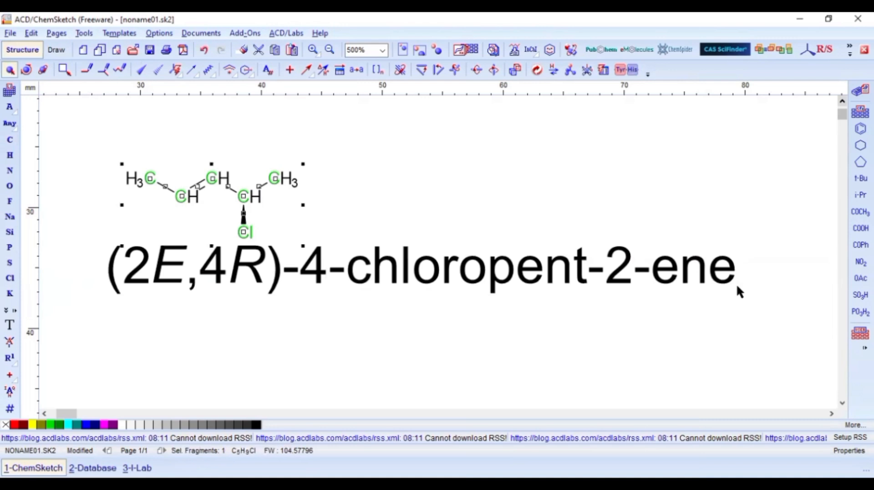
# Widen the generated name's text frame so more of it fits on one line, then delete the name
pyautogui.moveTo(742, 298); pyautogui.dragTo(619, 261)
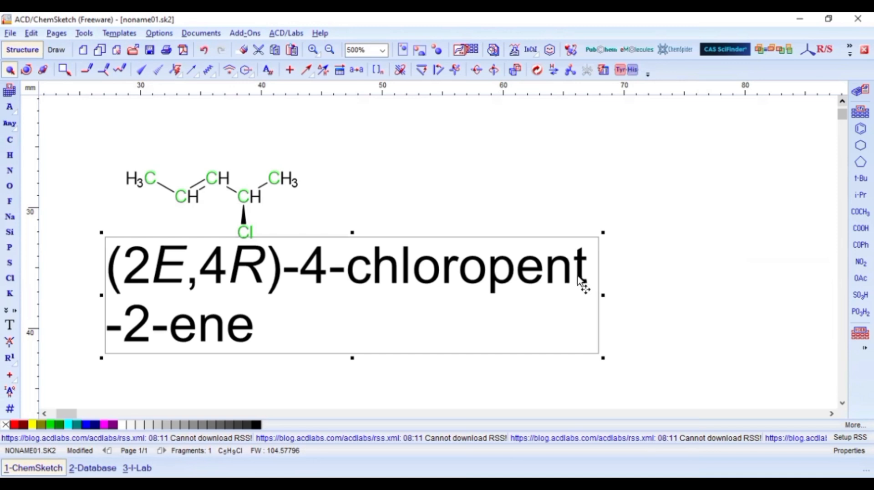
pyautogui.moveTo(602, 295); pyautogui.dragTo(713, 299)
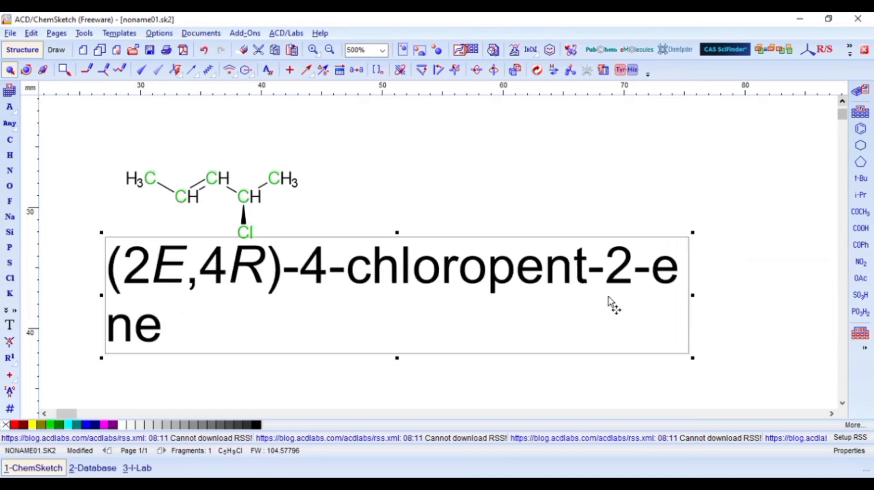
pyautogui.click(238, 51)
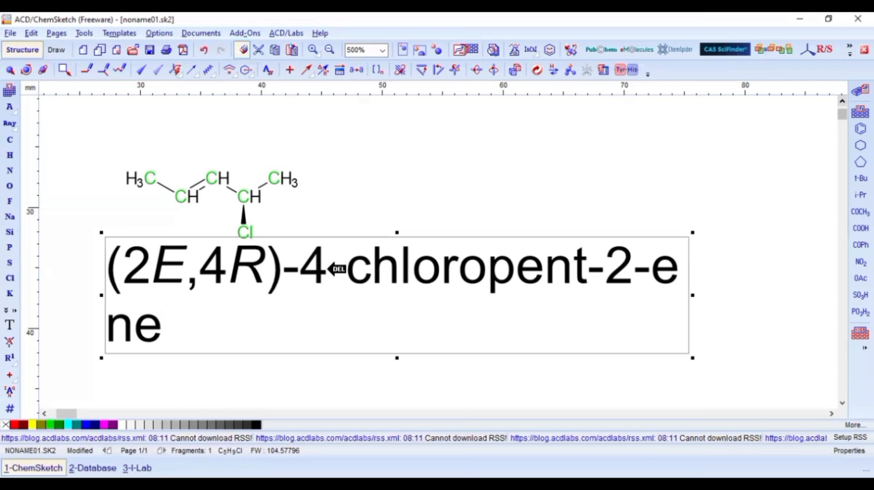
pyautogui.click(386, 273)
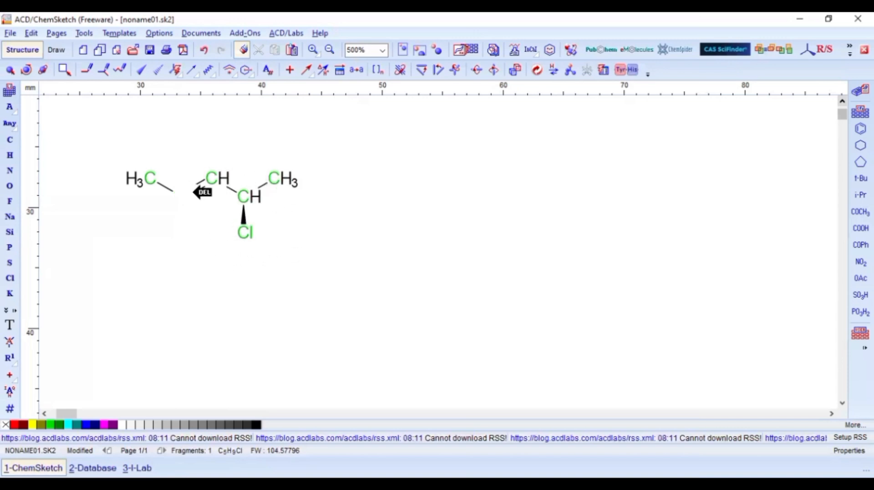
# Change the chloropentene's C–Cl bond to a hashed wedge stereo bond and generate stereo descriptors for the whole structure
pyautogui.click(163, 69)
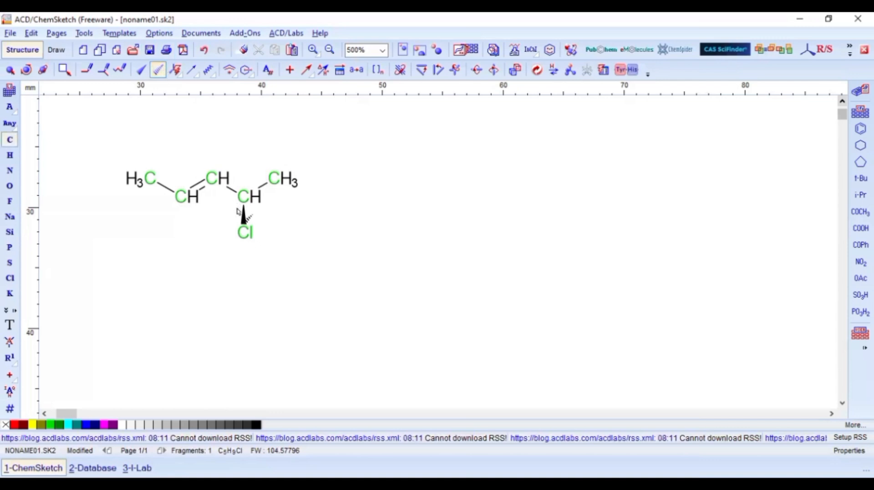
pyautogui.click(245, 220)
pyautogui.click(10, 70)
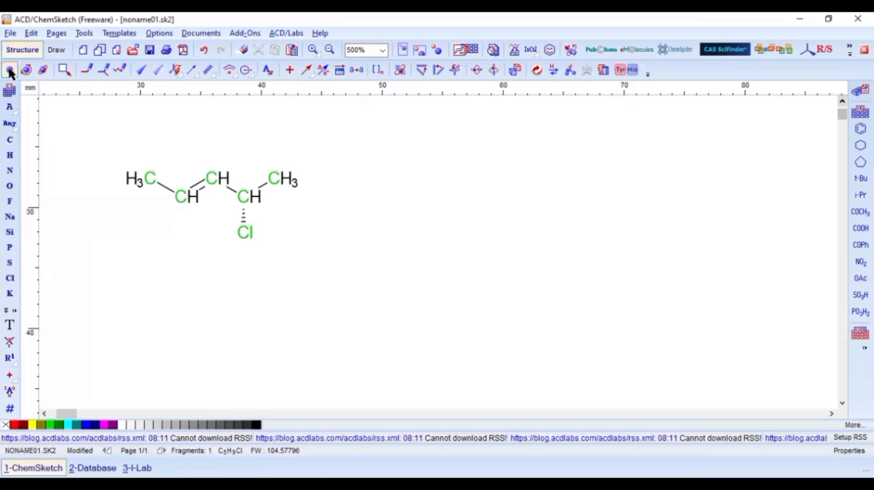
pyautogui.moveTo(93, 129); pyautogui.dragTo(340, 265)
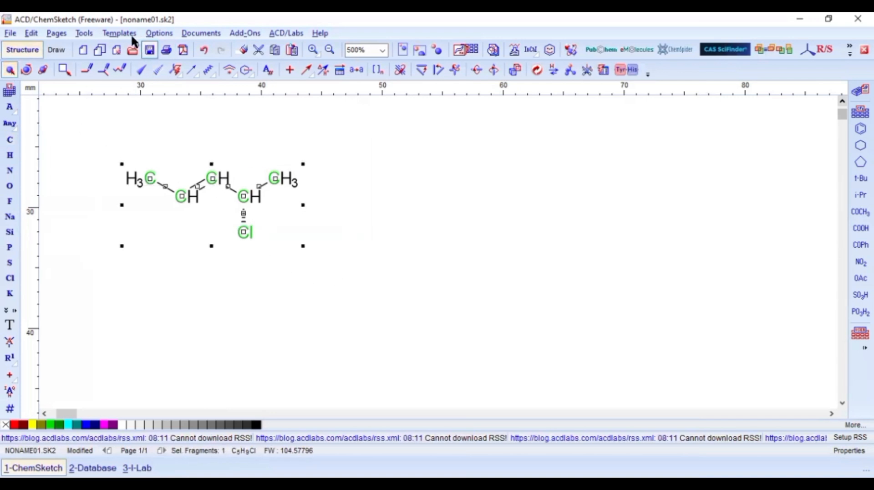
pyautogui.click(85, 33)
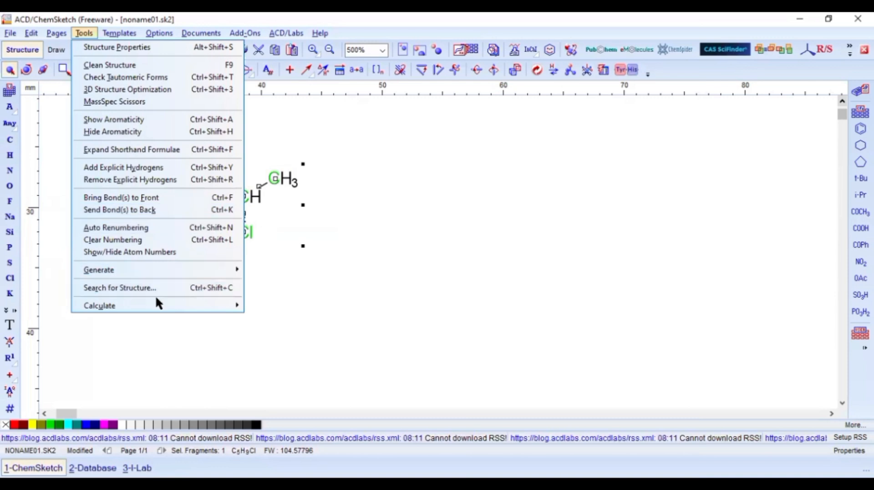
pyautogui.moveTo(157, 268)
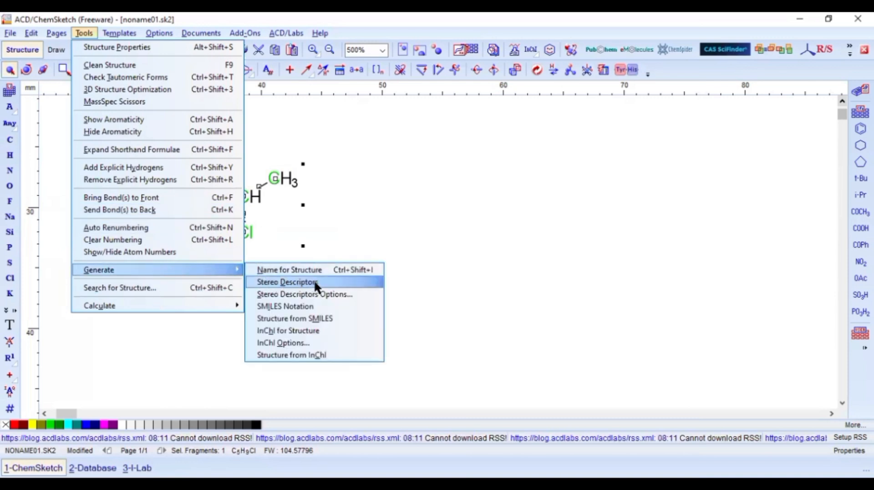
pyautogui.click(327, 282)
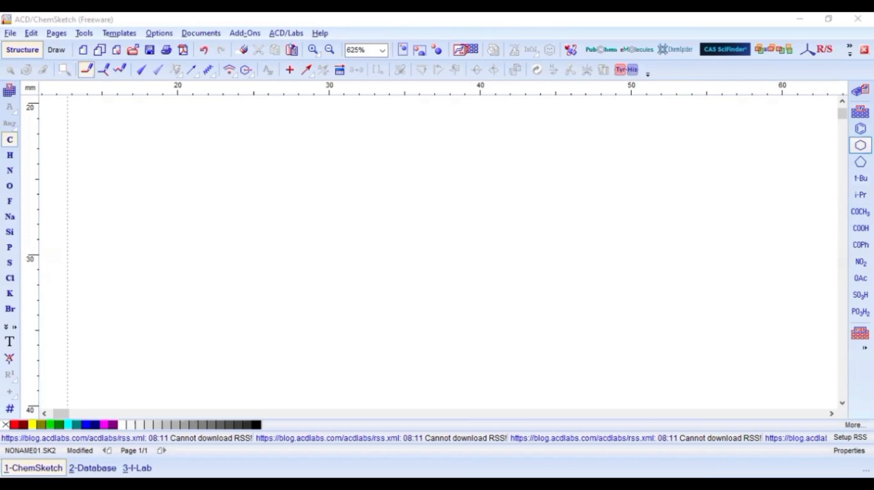
# Place a benzene ring on the empty page and attach a lithium atom to its upper-left carbon
pyautogui.click(861, 129)
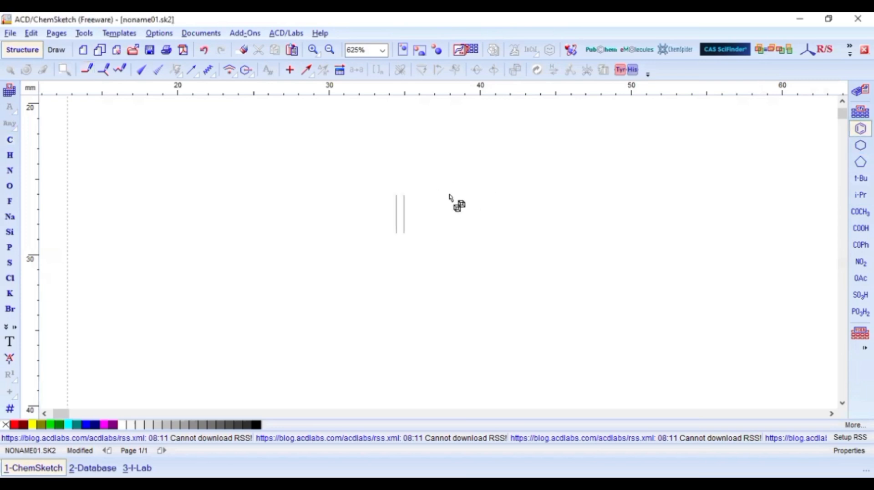
pyautogui.click(298, 185)
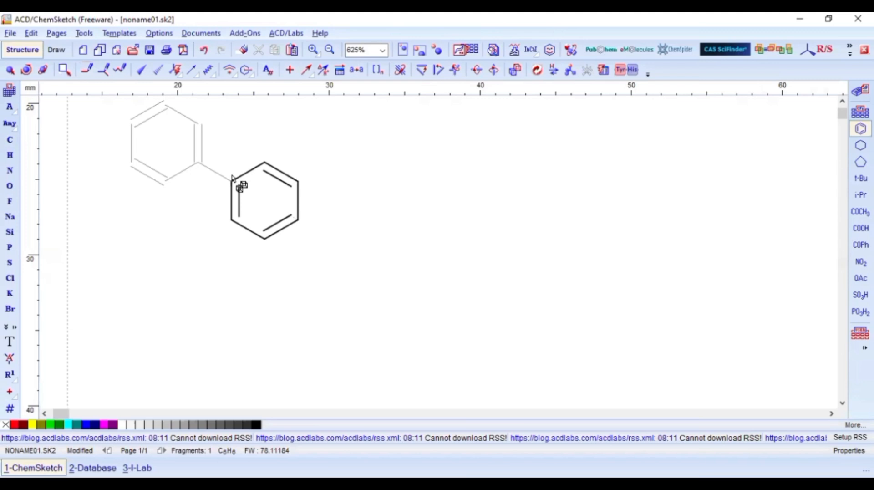
pyautogui.click(103, 66)
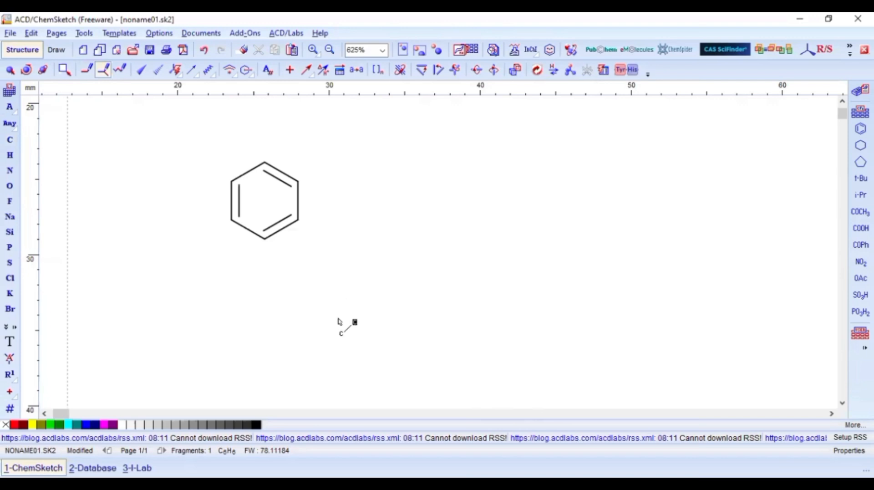
pyautogui.click(230, 184)
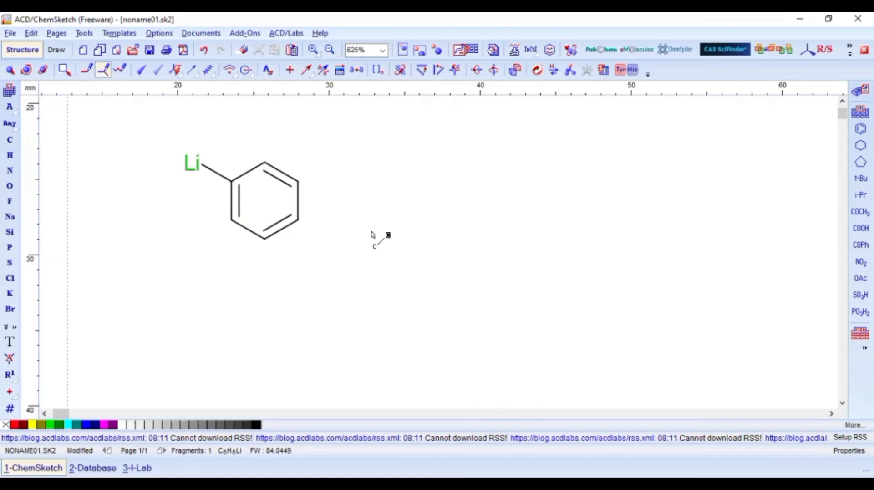
# Draw a vertical seven-carbon zigzag chain to the left of the phenyllithium molecule
pyautogui.click(98, 72)
pyautogui.click(119, 68)
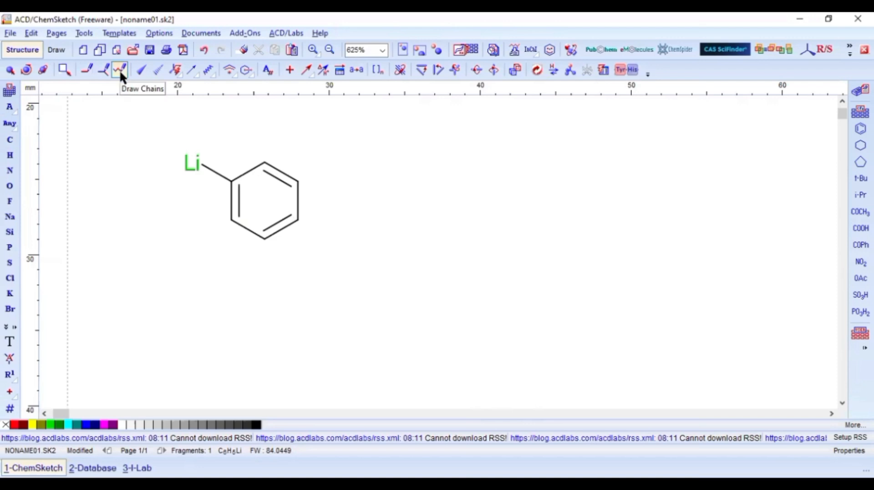
pyautogui.click(11, 142)
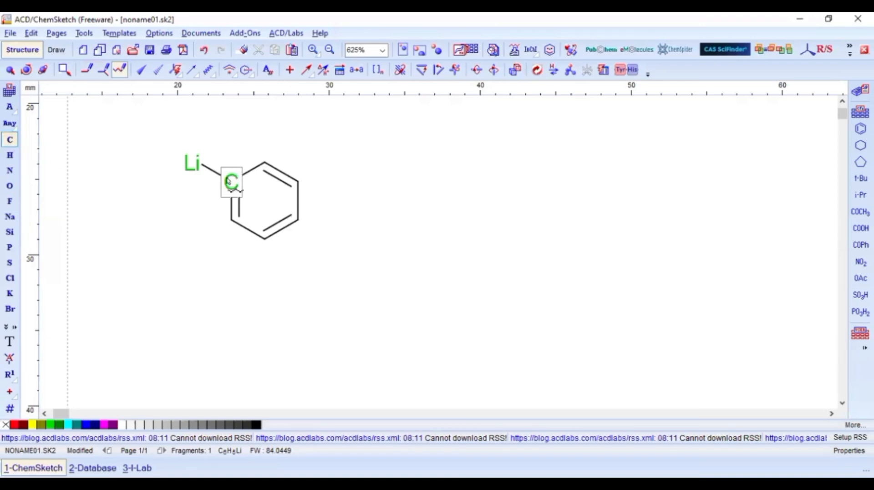
pyautogui.click(121, 140)
pyautogui.moveTo(121, 141); pyautogui.dragTo(115, 319)
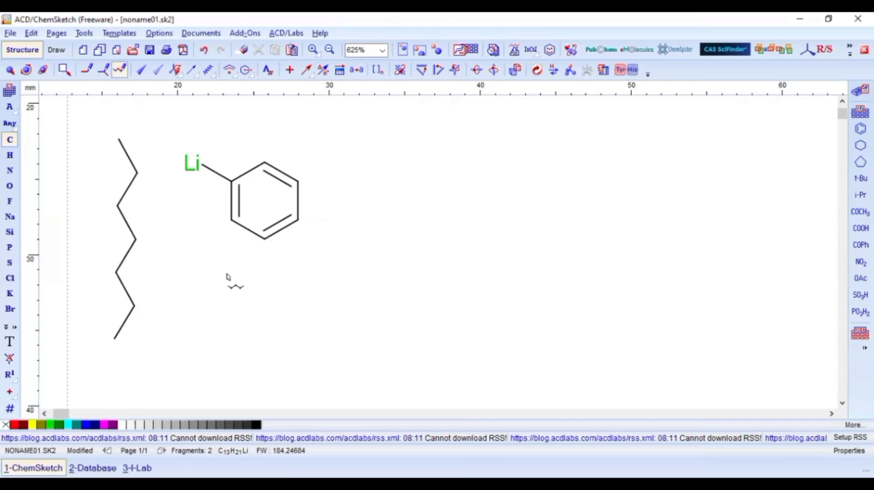
# Replace the third and sixth carbons from the top of the zigzag chain with oxygen atoms
pyautogui.click(87, 66)
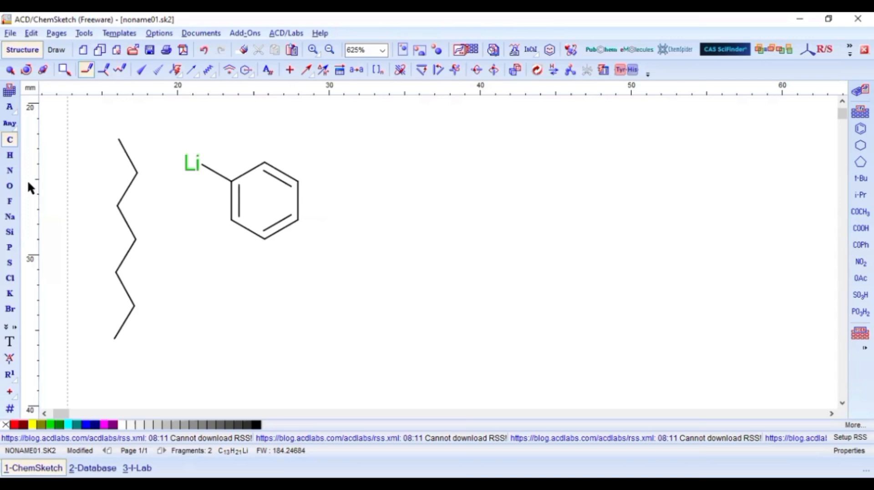
pyautogui.click(10, 185)
pyautogui.click(122, 208)
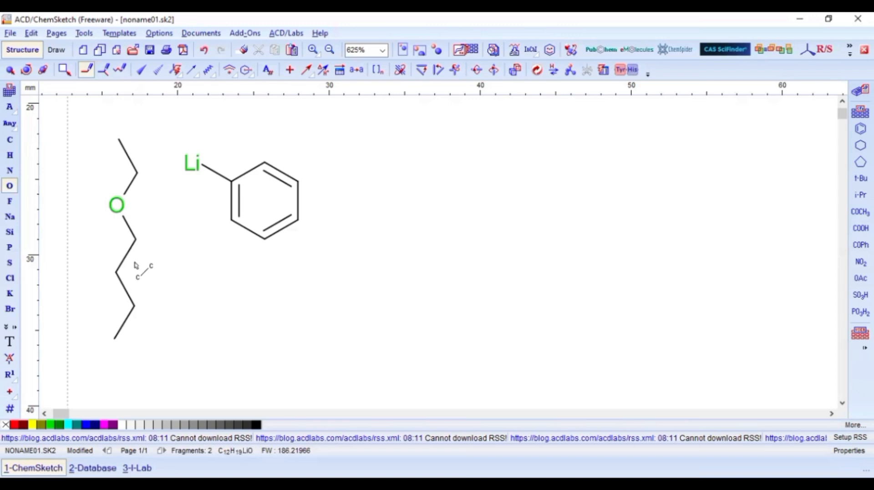
pyautogui.click(135, 308)
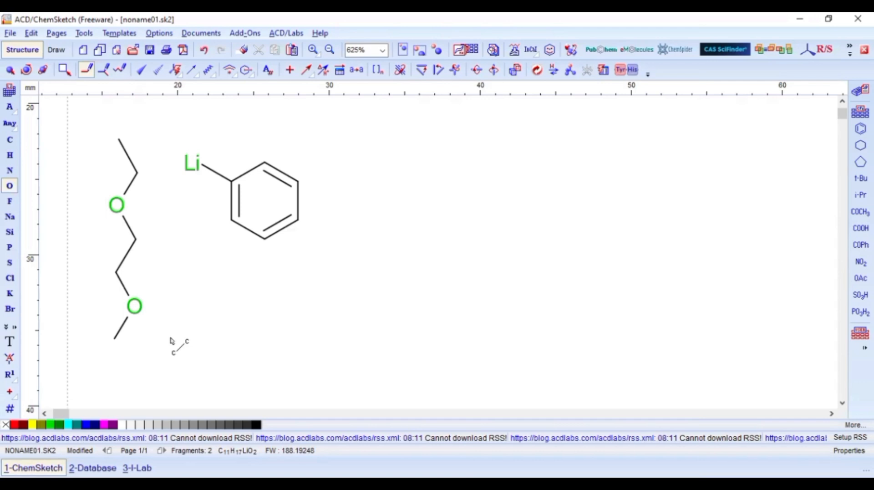
# Draw dashed-arrow coordinating bonds from each of the chain's two oxygen atoms to the lithium atom
pyautogui.click(191, 72)
pyautogui.click(198, 72)
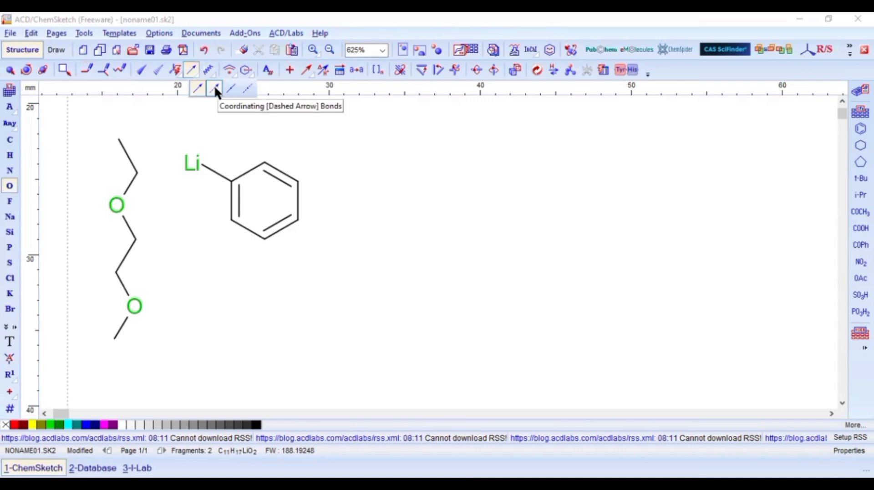
pyautogui.click(215, 88)
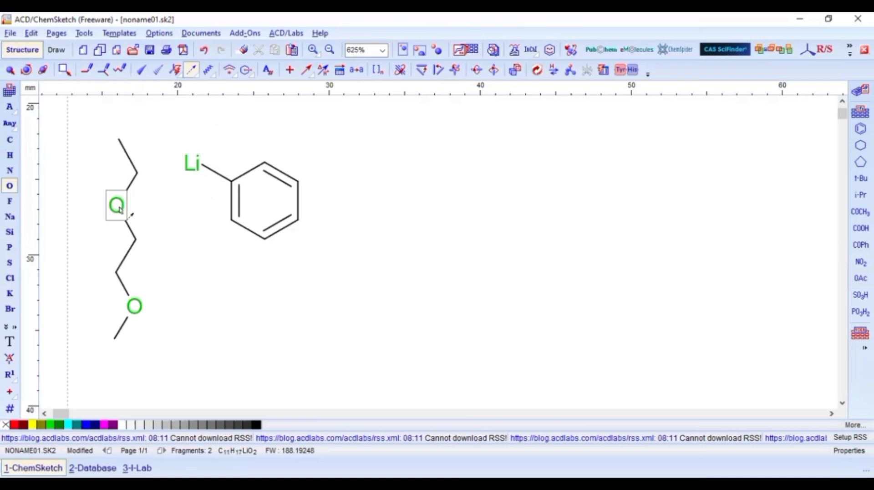
pyautogui.click(194, 171)
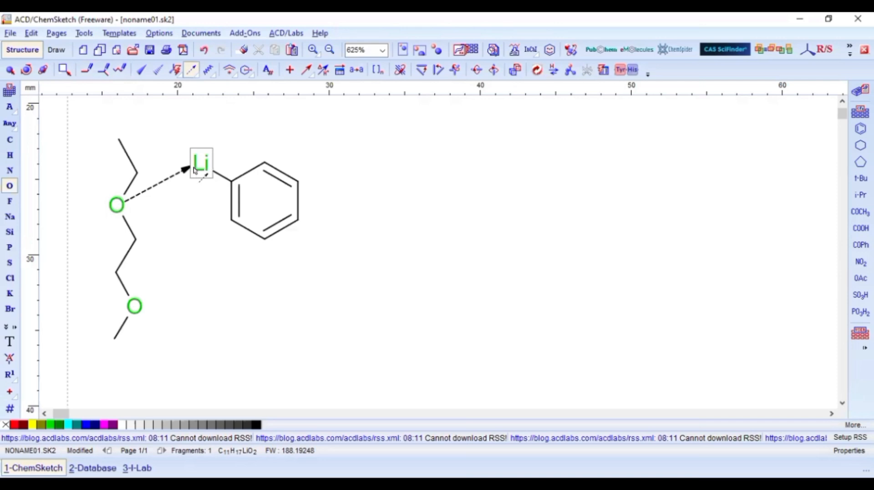
pyautogui.moveTo(134, 308); pyautogui.dragTo(203, 164)
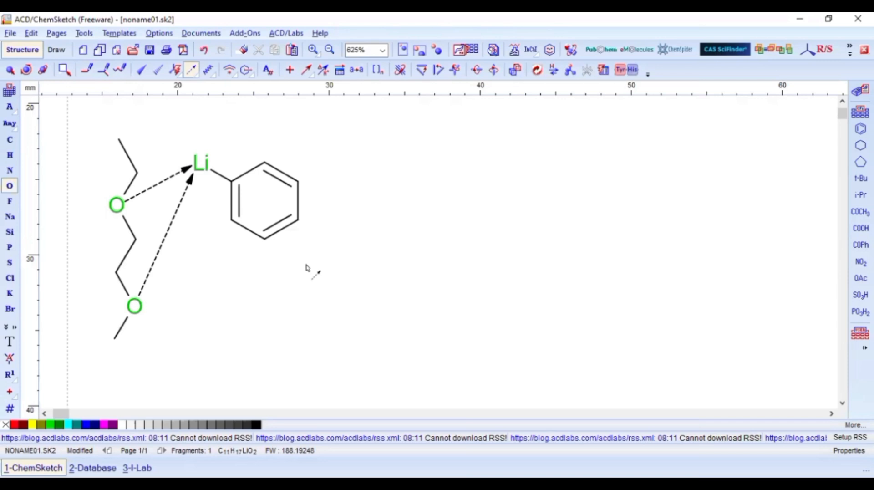
# Select the entire lithium complex and apply Clean Structure to tidy its geometry
pyautogui.click(10, 71)
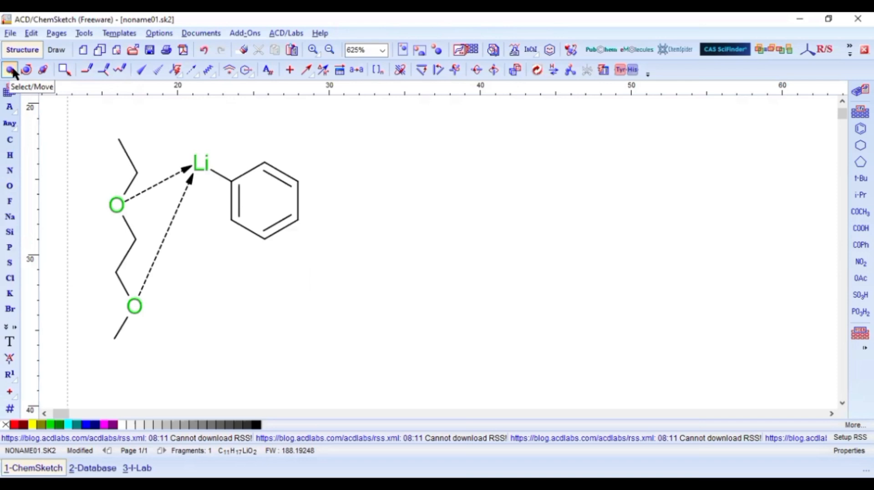
pyautogui.moveTo(70, 122); pyautogui.dragTo(335, 367)
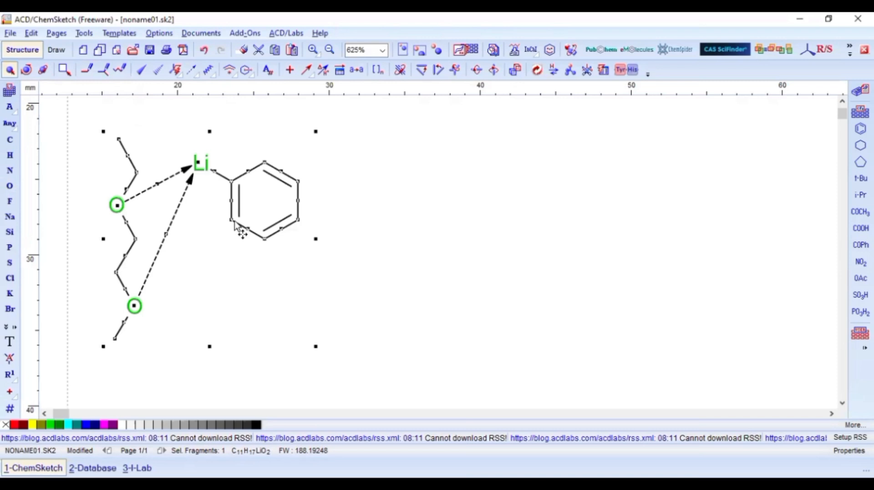
pyautogui.click(86, 32)
pyautogui.click(104, 58)
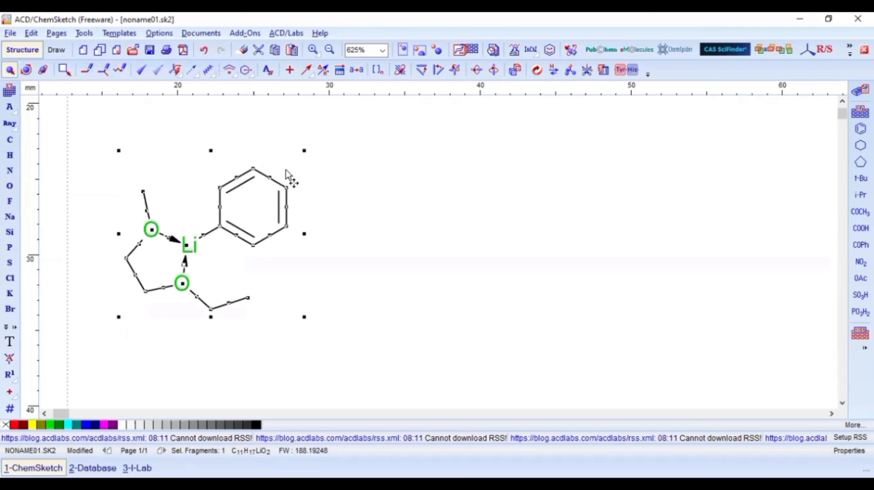
pyautogui.click(435, 245)
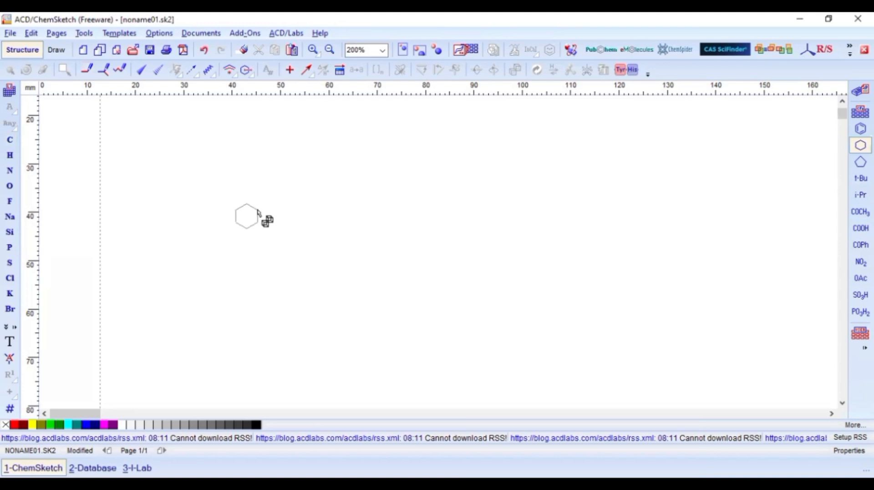
# Place a cyclohexane ring on the empty page
pyautogui.click(256, 211)
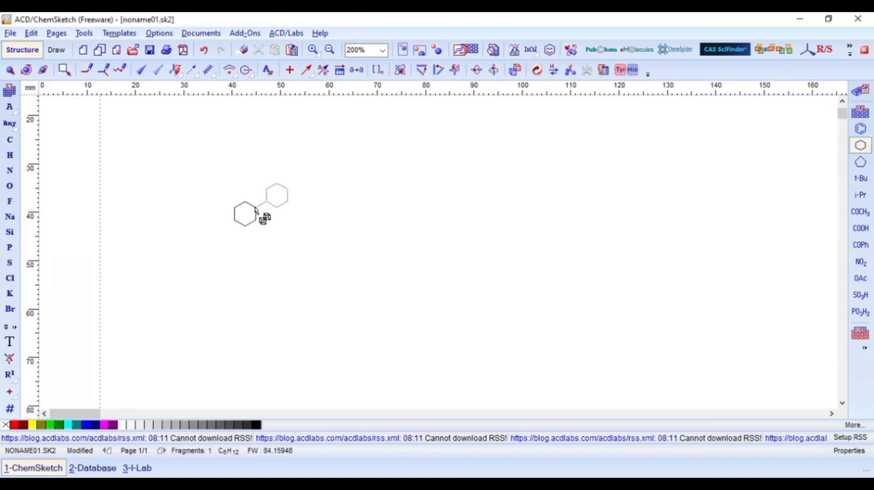
pyautogui.scroll(1, 255, 211)
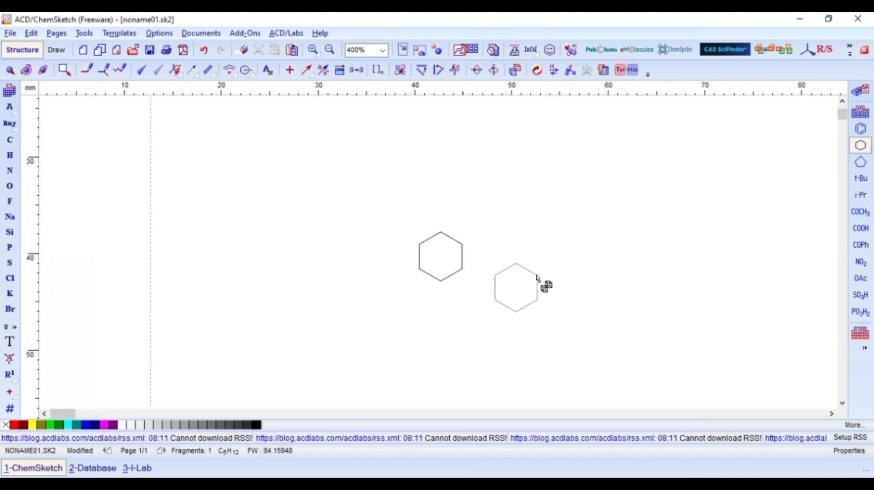
# Bridge the cyclohexane ring's top and bottom carbons with a two-carbon chain and apply 3D Optimization to the whole structure
pyautogui.click(10, 140)
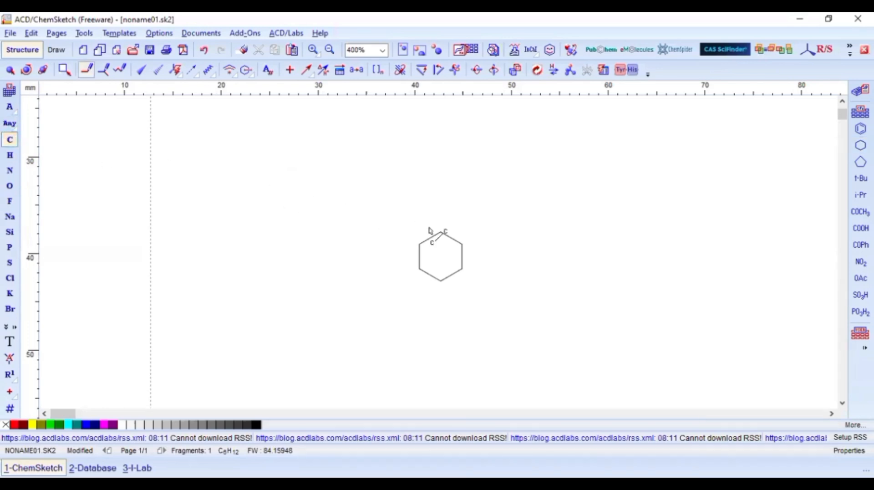
pyautogui.moveTo(440, 232)
pyautogui.mouseDown()
pyautogui.moveTo(472, 242)
pyautogui.moveTo(484, 233)
pyautogui.moveTo(488, 264)
pyautogui.moveTo(497, 264)
pyautogui.moveTo(441, 283)
pyautogui.mouseUp()
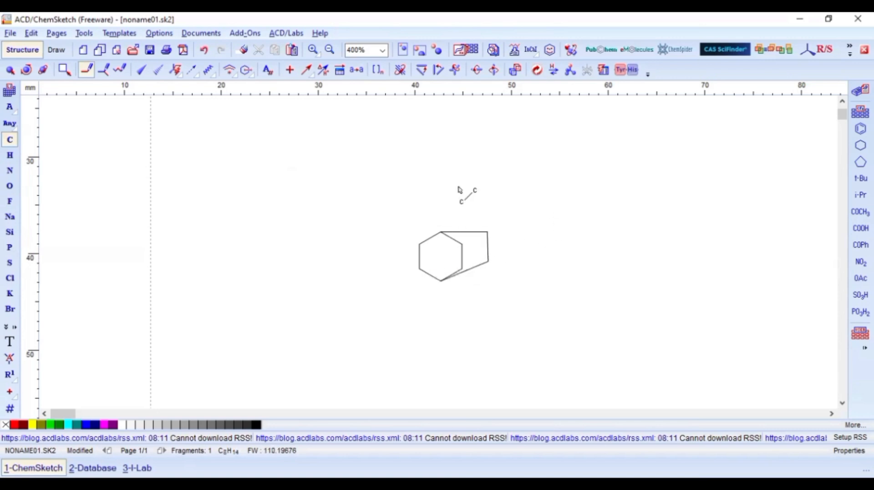
pyautogui.click(14, 69)
pyautogui.moveTo(372, 192); pyautogui.dragTo(542, 315)
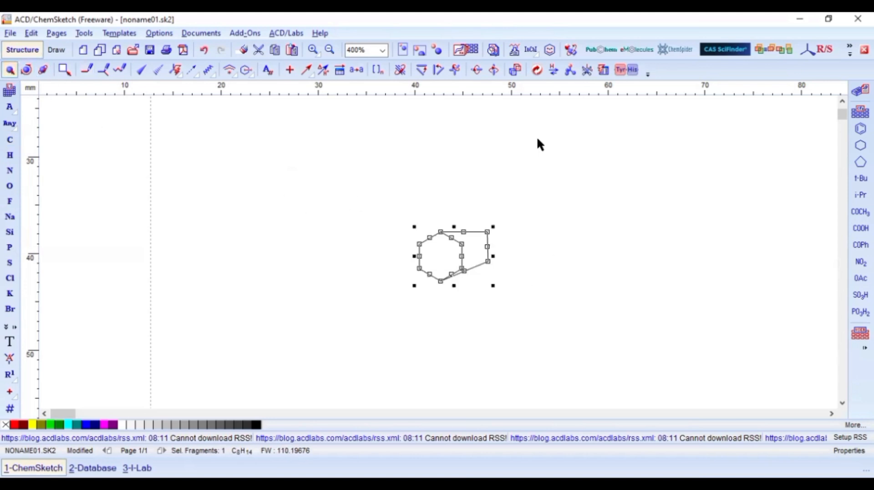
pyautogui.click(570, 70)
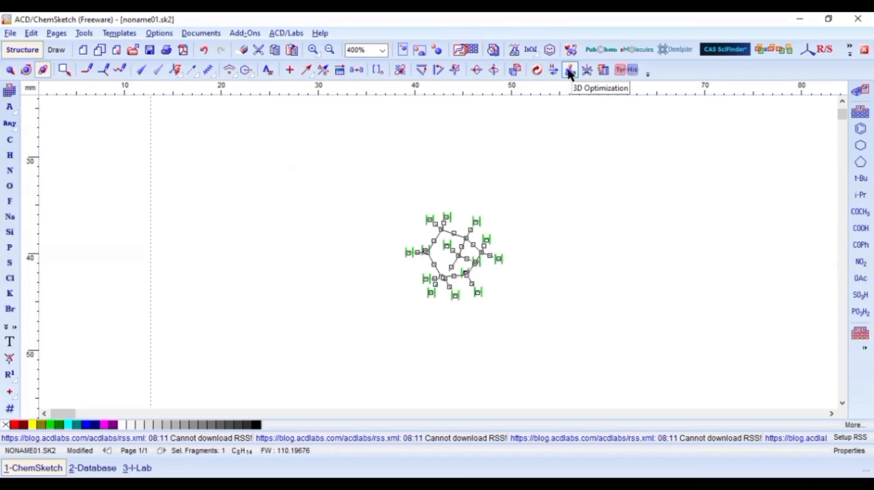
# Remove the explicit hydrogens from the optimized bicyclic structure
pyautogui.moveTo(446, 296); pyautogui.dragTo(449, 293)
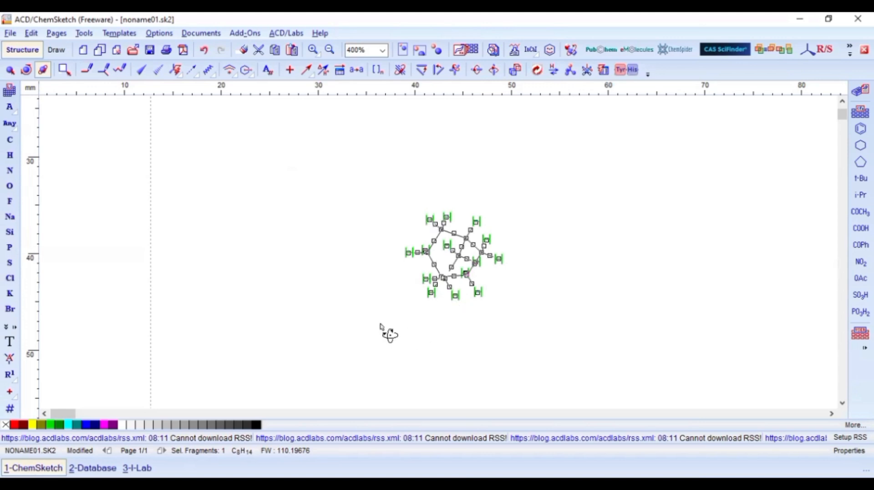
pyautogui.click(91, 31)
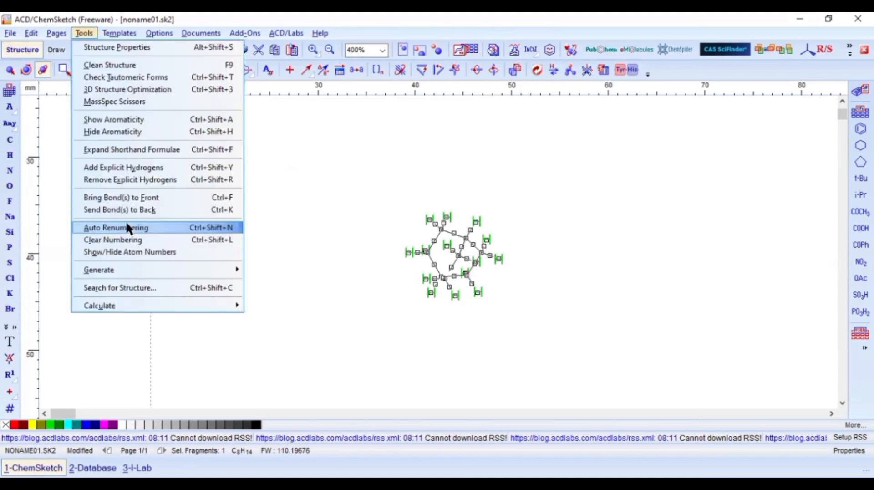
pyautogui.click(133, 182)
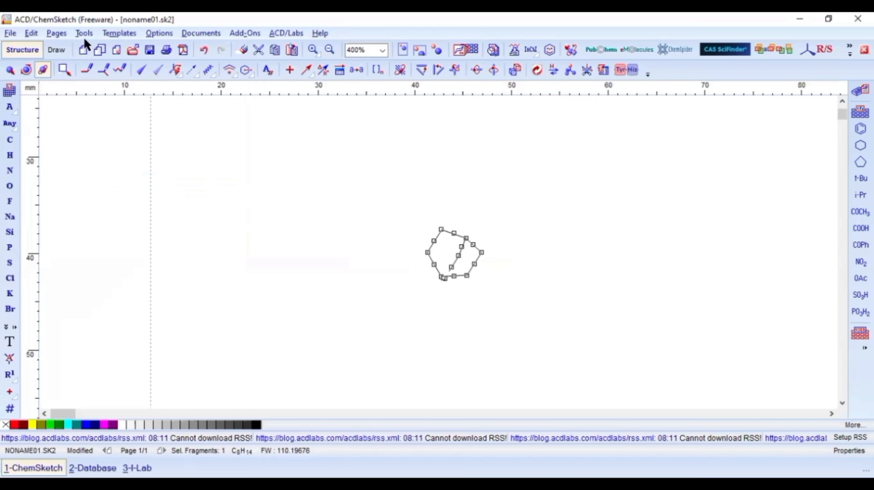
# Select the bicyclic skeleton and rotate it in 3D to show its three bridges fanning out
pyautogui.click(40, 67)
pyautogui.moveTo(365, 182); pyautogui.dragTo(523, 330)
pyautogui.click(41, 71)
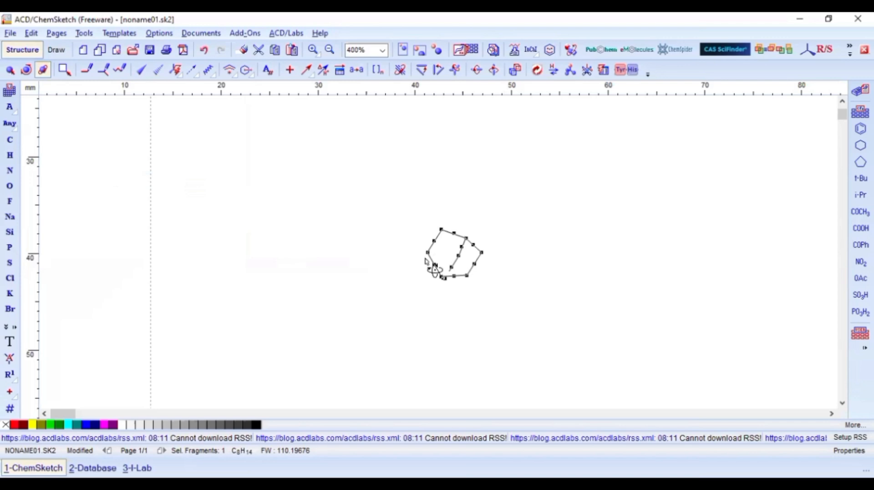
pyautogui.moveTo(396, 253); pyautogui.dragTo(557, 191)
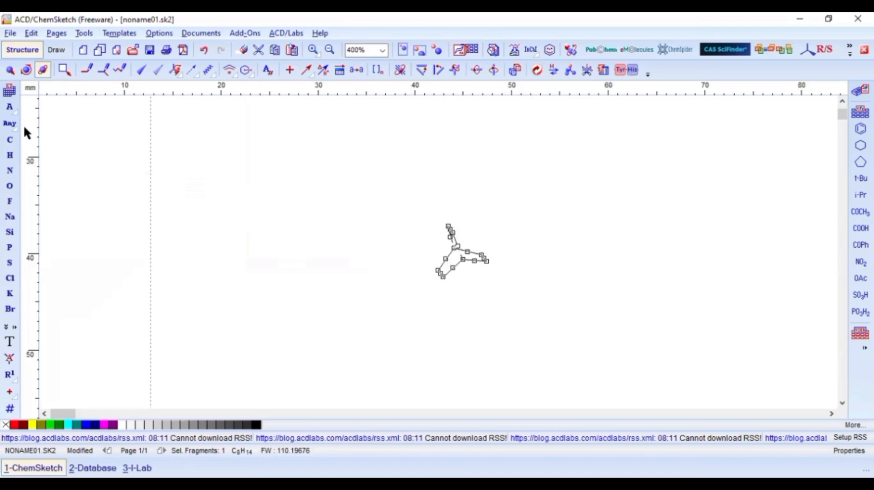
pyautogui.click(9, 140)
pyautogui.click(439, 276)
pyautogui.click(440, 304)
pyautogui.click(441, 304)
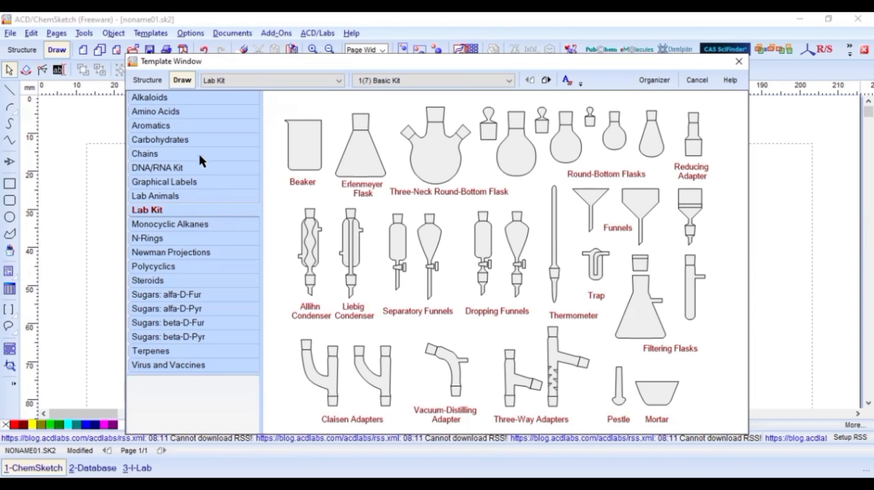
# Place the small round-bottom flask from the Lab Kit templates on the drawing page
pyautogui.click(192, 209)
pyautogui.click(616, 139)
pyautogui.click(252, 356)
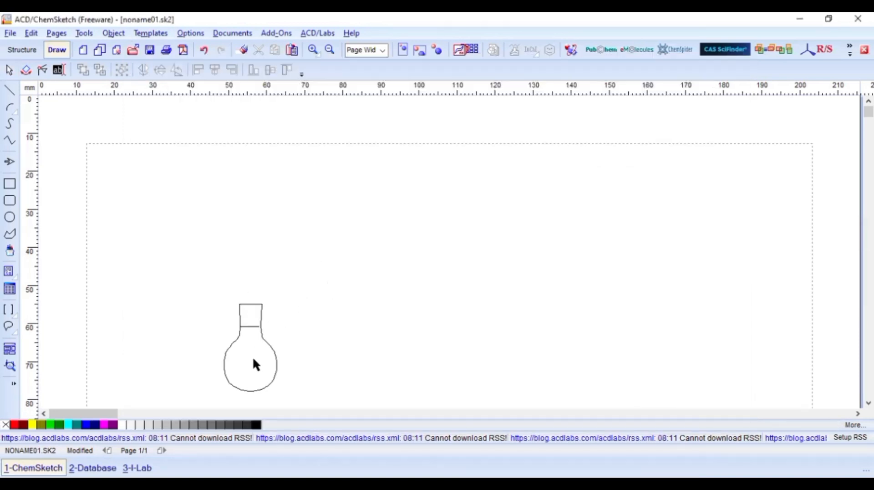
pyautogui.click(233, 336)
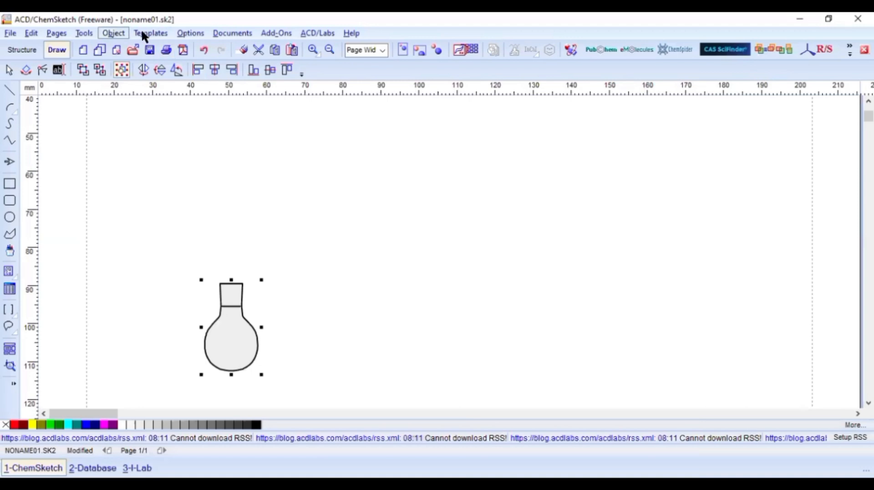
# Add the plain three-way adapter from the Lab Kit templates, fitted onto the neck of the round-bottom flask
pyautogui.click(159, 33)
pyautogui.click(179, 45)
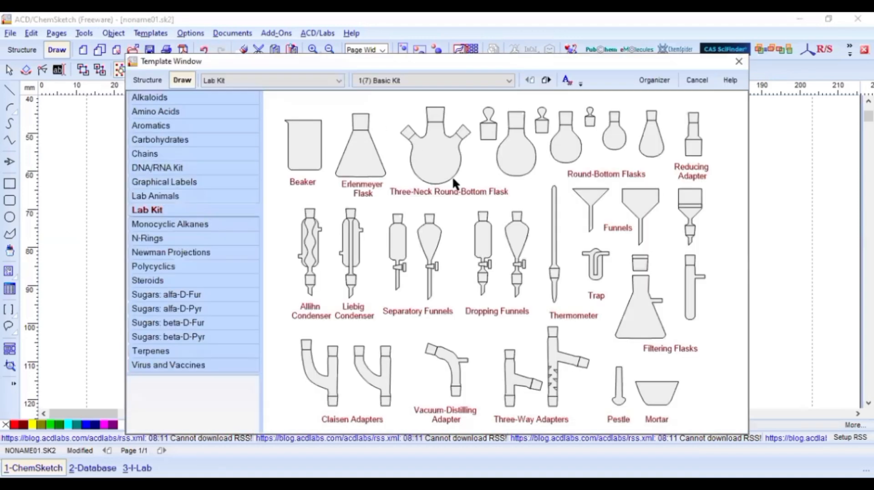
pyautogui.click(513, 378)
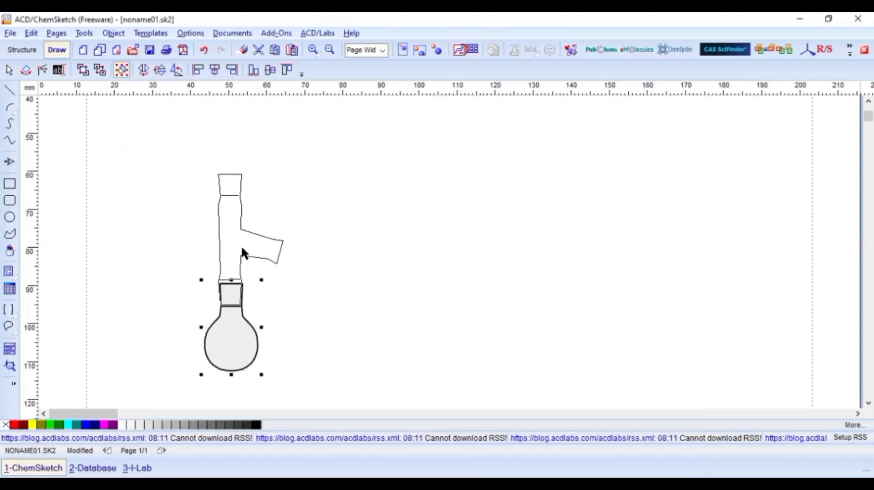
pyautogui.click(242, 250)
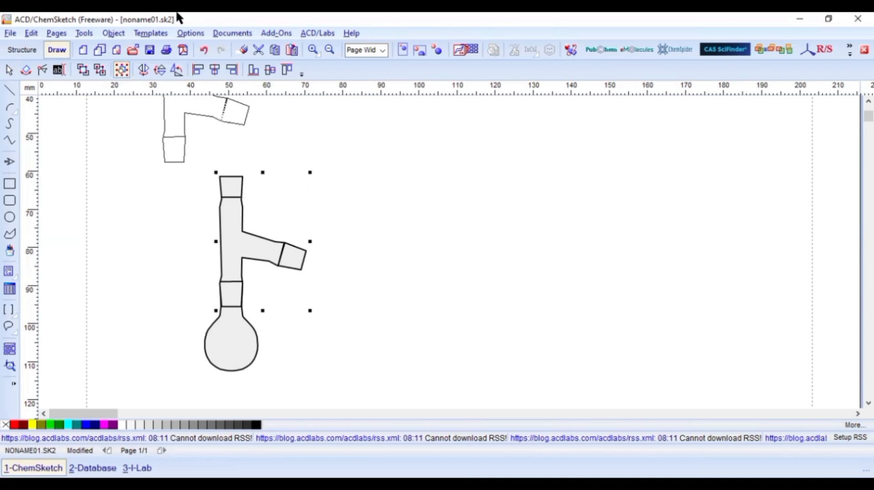
# Insert the Lab Kit thermometer into the upper joint of the three-way adapter
pyautogui.click(157, 35)
pyautogui.click(169, 45)
pyautogui.click(553, 272)
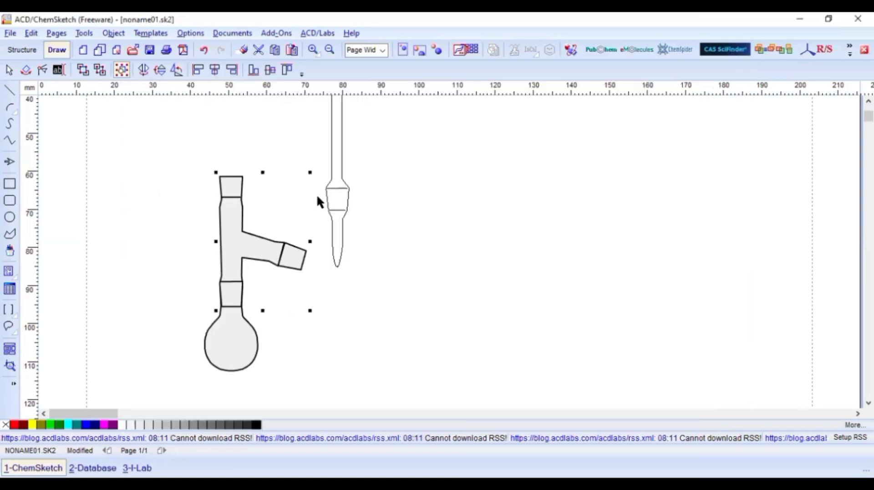
pyautogui.click(226, 184)
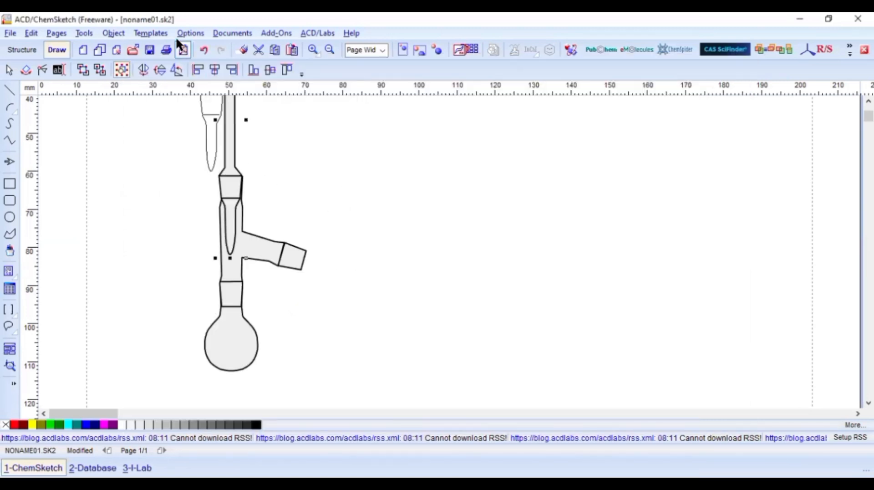
# Place a Liebig condenser from the Lab Kit templates upright beside the flask assembly
pyautogui.click(152, 32)
pyautogui.click(187, 47)
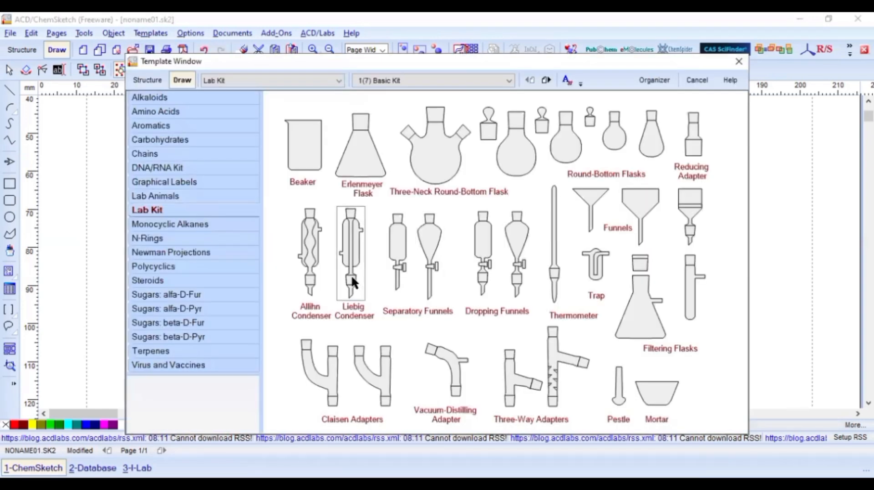
pyautogui.click(351, 275)
pyautogui.click(410, 332)
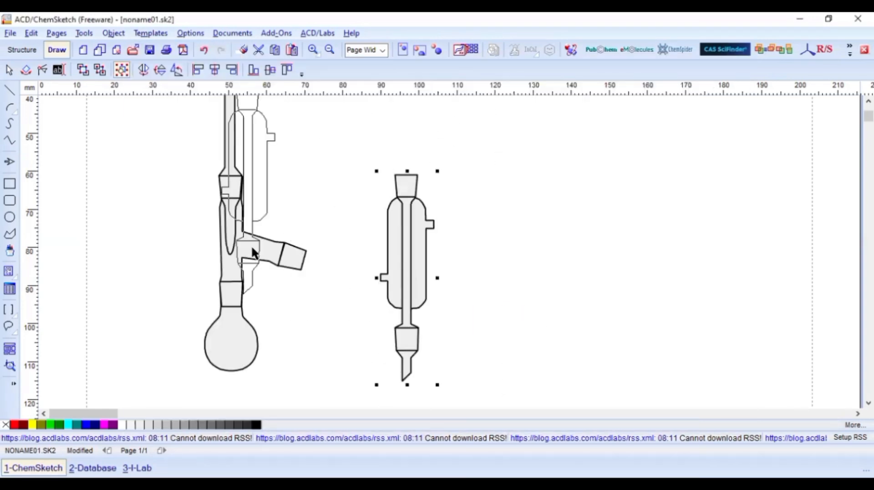
# Rotate the Liebig condenser to follow the downward slope of the three-way adapter's side arm
pyautogui.click(26, 69)
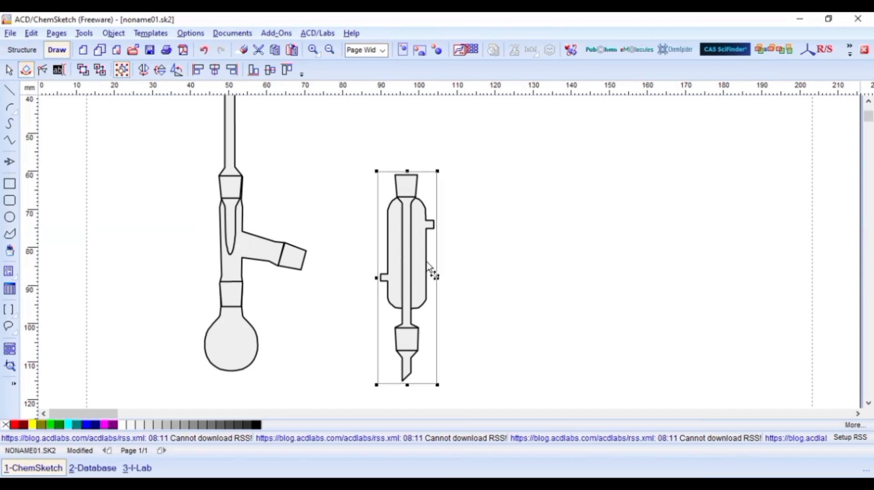
pyautogui.click(386, 379)
pyautogui.hscroll(1, 395, 336)
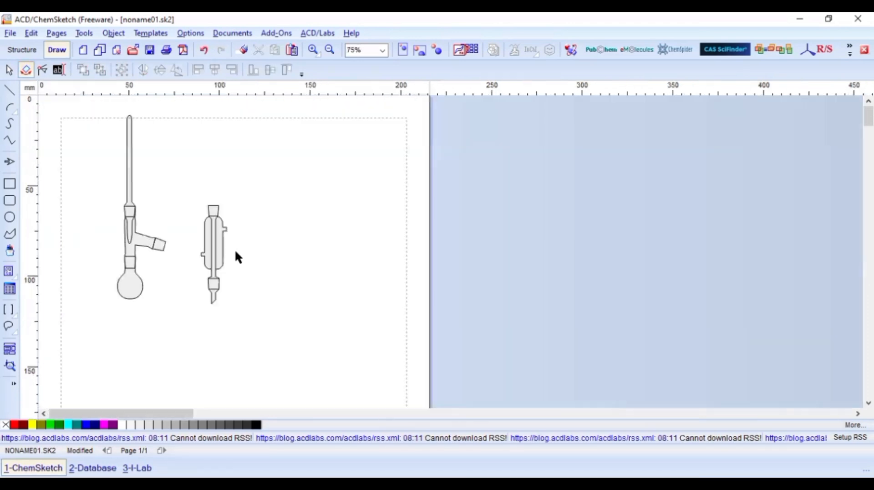
pyautogui.click(220, 264)
pyautogui.click(219, 268)
pyautogui.moveTo(202, 303); pyautogui.dragTo(295, 268)
pyautogui.click(220, 293)
# Move the tilted condenser onto the adapter's side arm and fine-tune its angle and position until the joints meet
pyautogui.click(420, 49)
pyautogui.moveTo(454, 353); pyautogui.dragTo(396, 355)
pyautogui.moveTo(485, 375); pyautogui.dragTo(492, 382)
pyautogui.click(8, 70)
pyautogui.moveTo(381, 340); pyautogui.dragTo(378, 347)
pyautogui.click(401, 229)
pyautogui.scroll(-2, 401, 229)
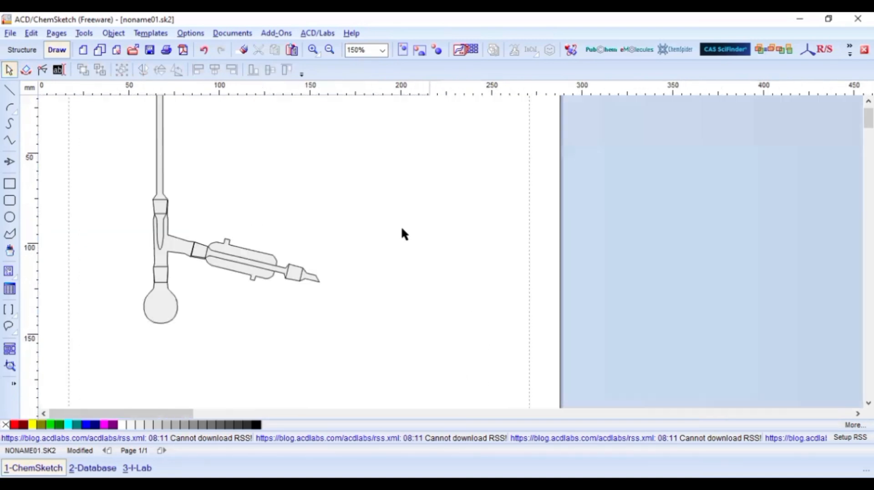
pyautogui.scroll(-3, 401, 226)
pyautogui.scroll(1, 359, 237)
pyautogui.scroll(1, 354, 241)
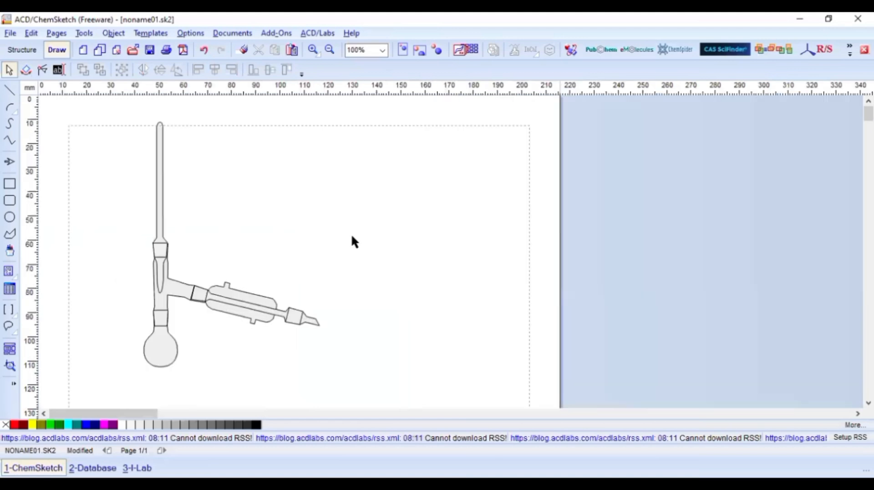
# Place the D-Fructose Fischer projection from the Carbohydrates templates on the page beside the distillation apparatus
pyautogui.click(150, 33)
pyautogui.click(168, 42)
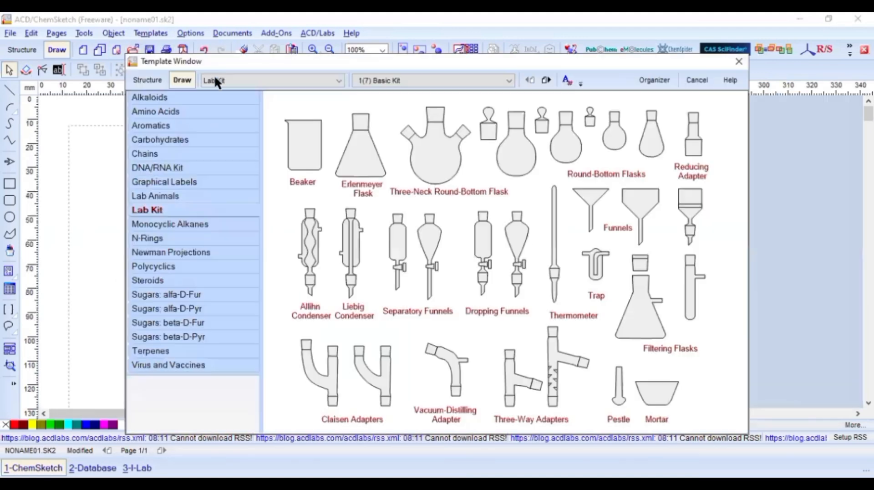
pyautogui.click(168, 122)
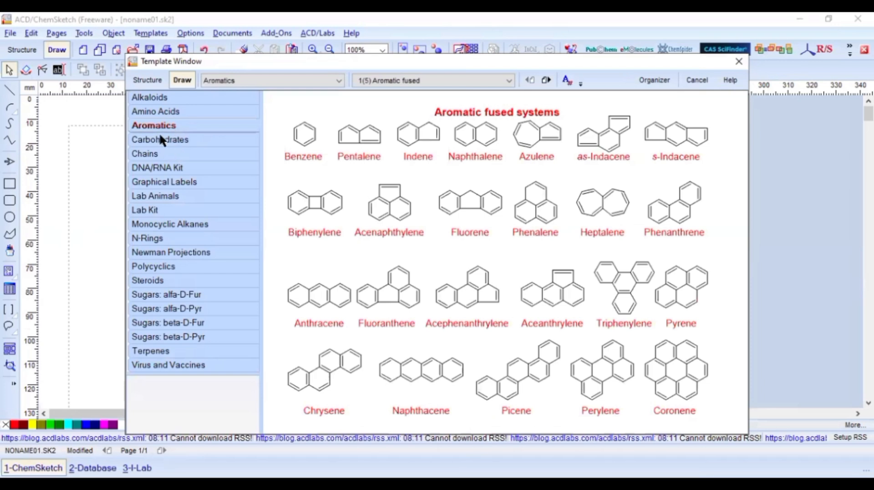
pyautogui.click(160, 136)
pyautogui.click(162, 151)
pyautogui.click(174, 140)
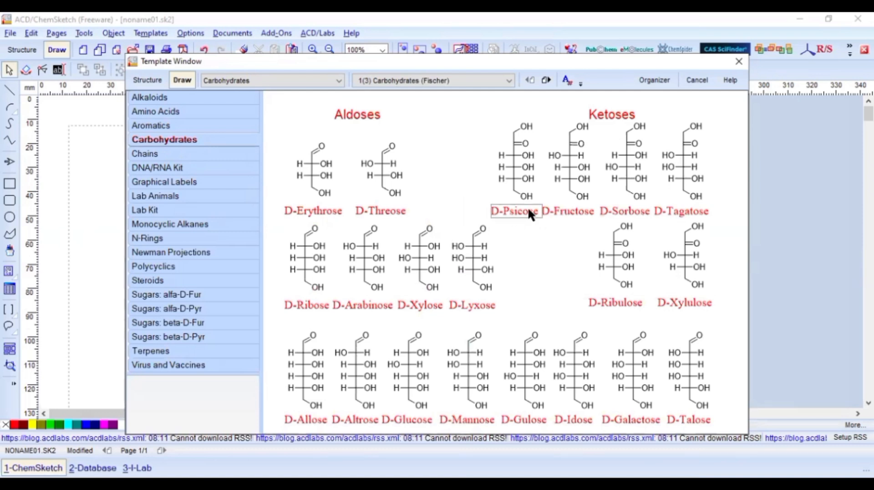
pyautogui.click(569, 163)
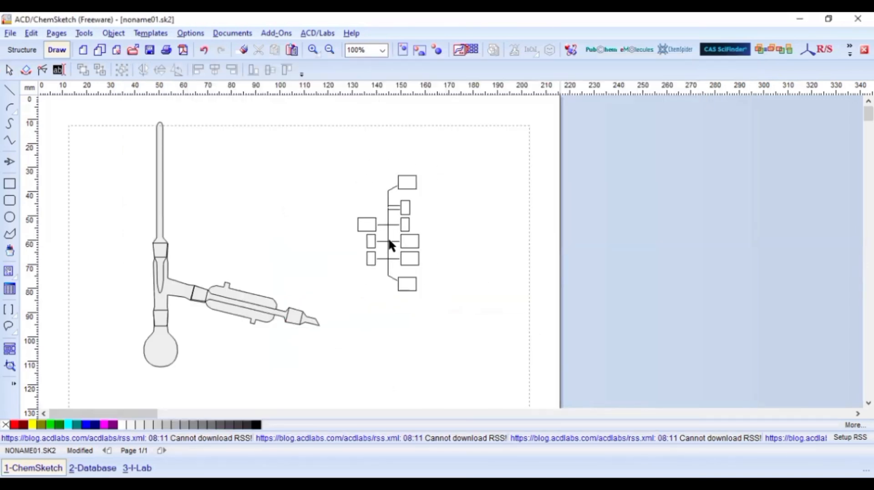
pyautogui.click(388, 236)
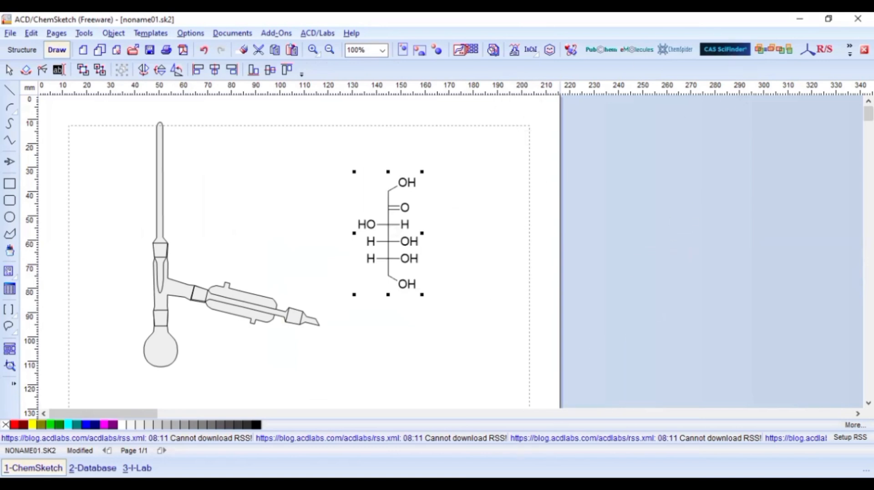
# Add the text label "Cl" to the blank page in Draw mode
pyautogui.press('F5')
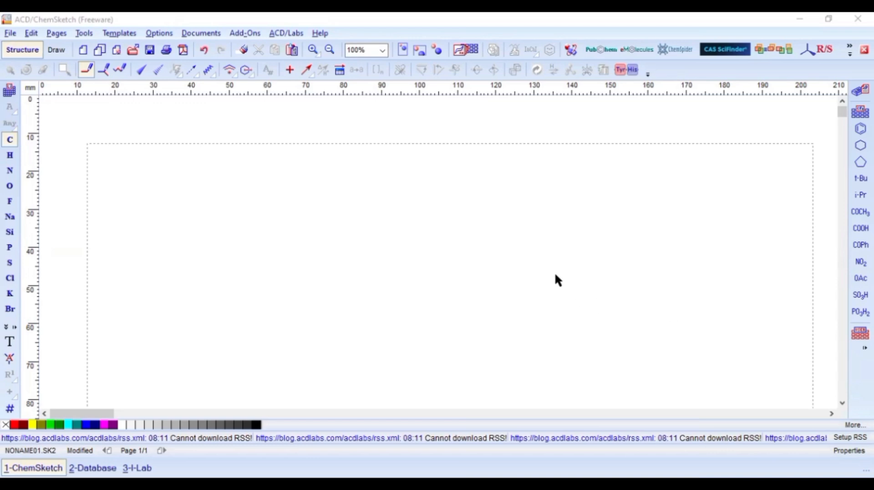
pyautogui.click(86, 66)
pyautogui.click(56, 50)
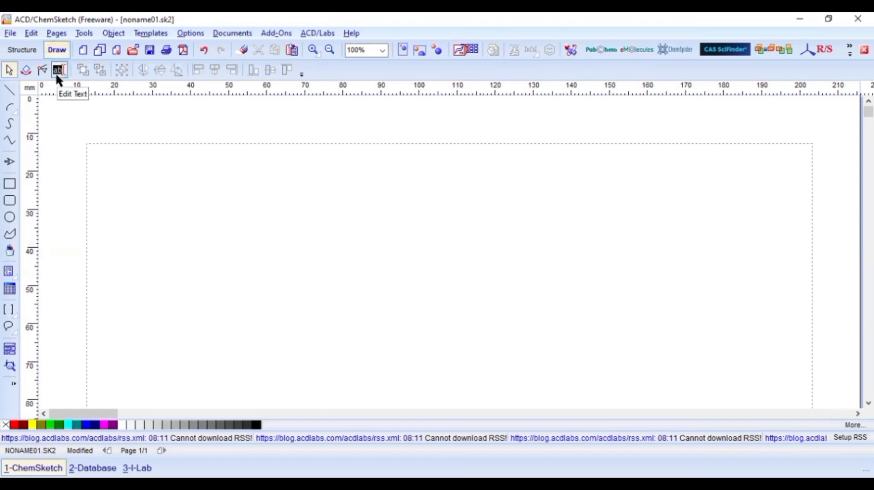
pyautogui.click(57, 70)
pyautogui.click(174, 209)
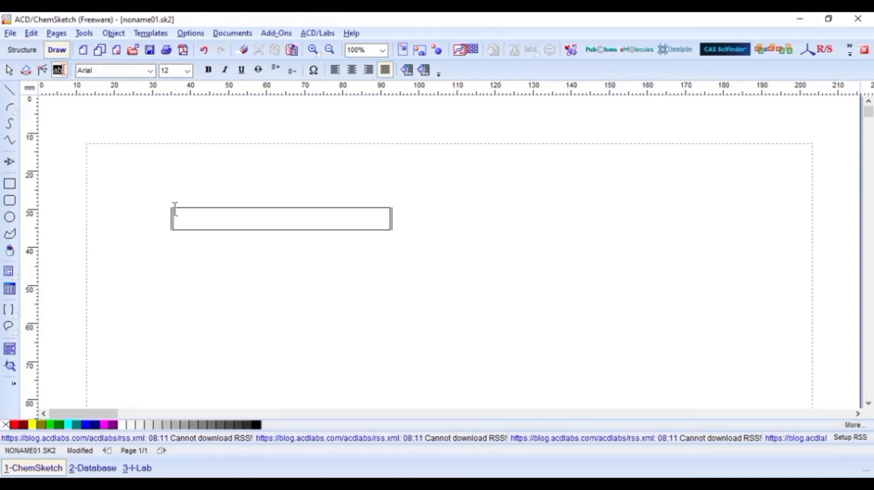
pyautogui.write('Cl')
# Place a horizontal electron pair of two dots from the Lewis Structures templates directly above the Cl symbol
pyautogui.click(474, 50)
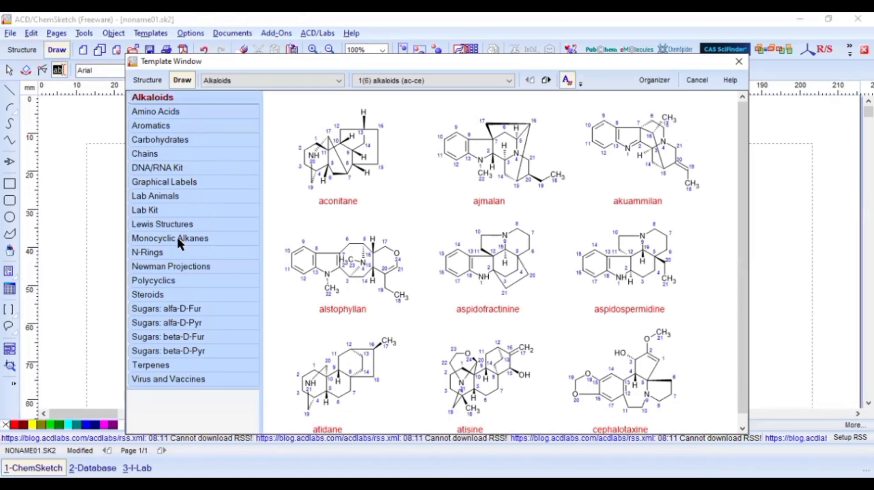
pyautogui.click(177, 223)
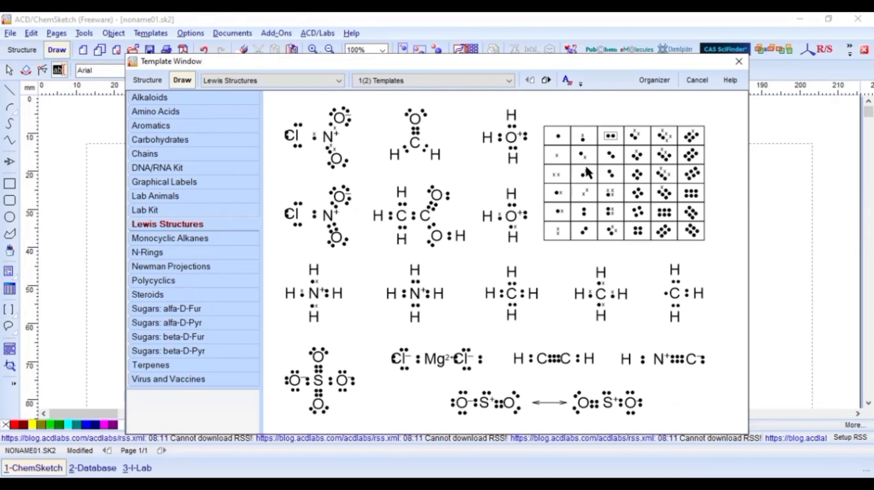
pyautogui.click(613, 136)
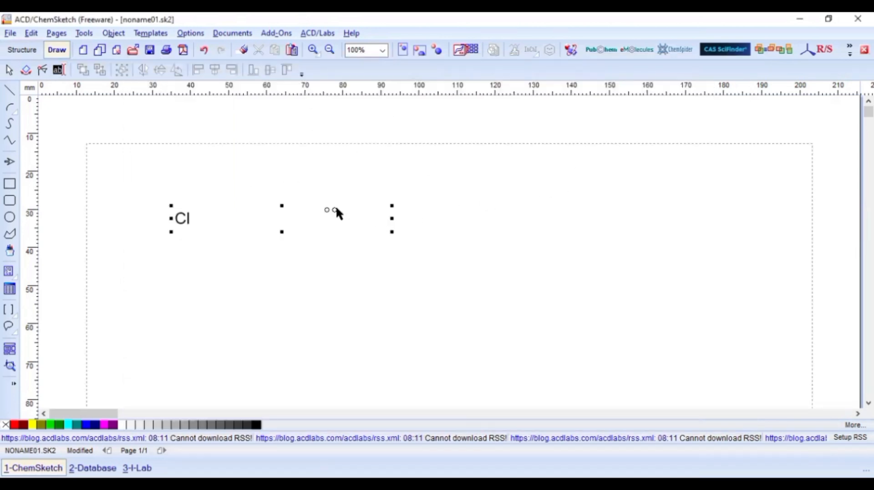
pyautogui.click(188, 204)
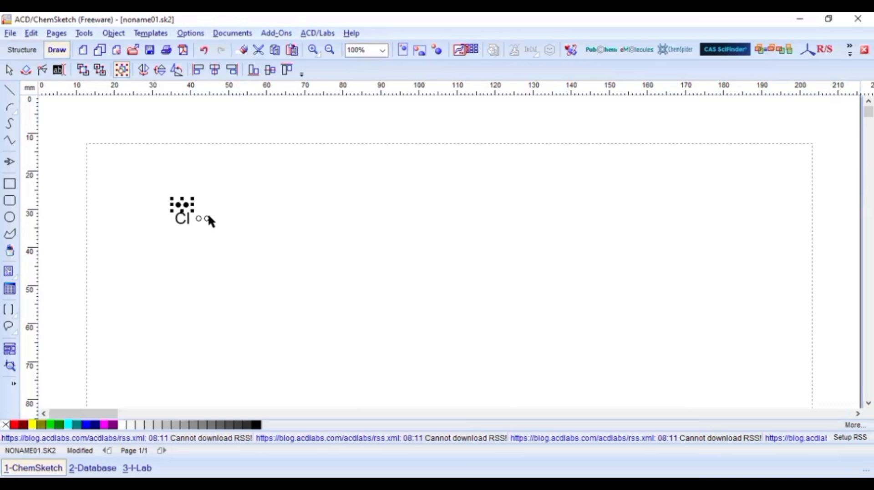
# Place three more two-dot electron pairs around the Cl symbol: one on its right, one on its left and one below
pyautogui.click(208, 214)
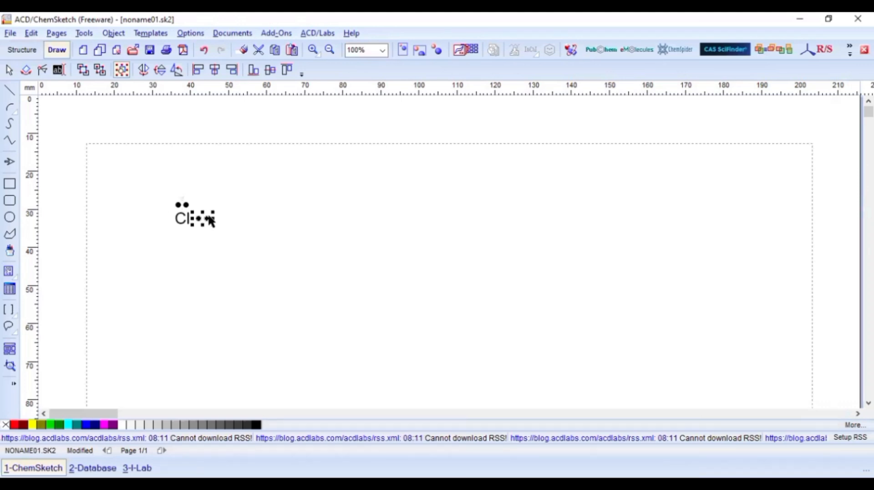
pyautogui.click(165, 218)
pyautogui.click(186, 226)
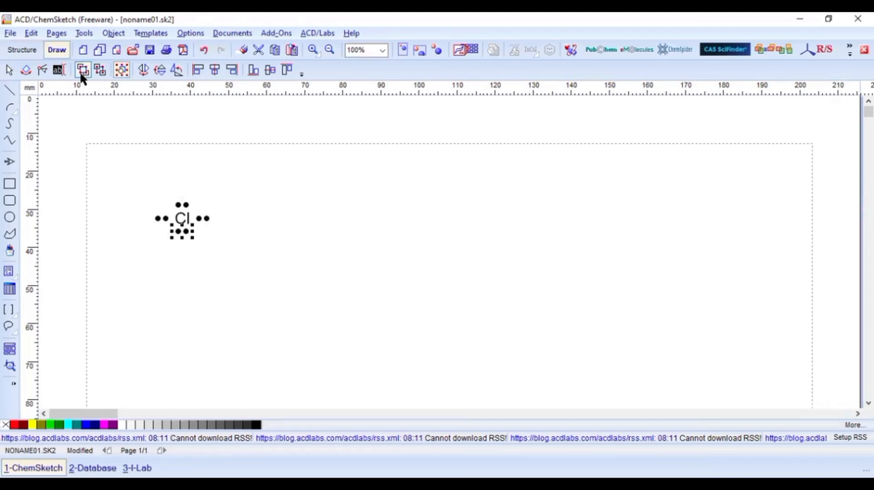
# Rotate the electron pairs on the right and left of Cl so that their dots stand vertically
pyautogui.click(26, 69)
pyautogui.click(203, 219)
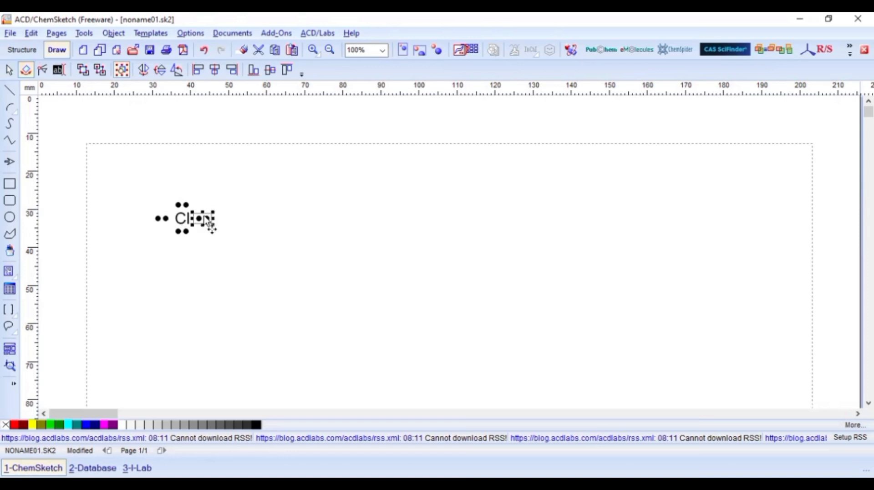
pyautogui.moveTo(215, 222); pyautogui.dragTo(154, 235)
pyautogui.click(165, 220)
pyautogui.click(232, 185)
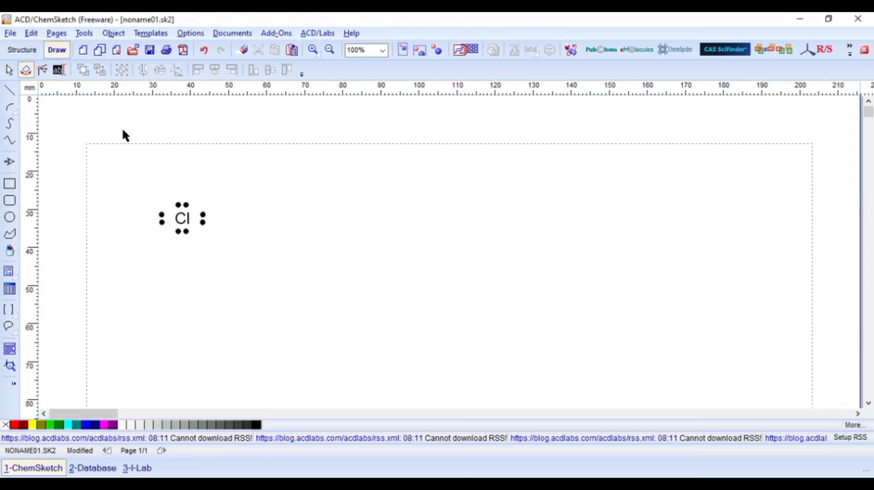
# Add the text label "F" centred below the Cl symbol's lower electron pair and narrow its text box to fit the letter
pyautogui.click(61, 70)
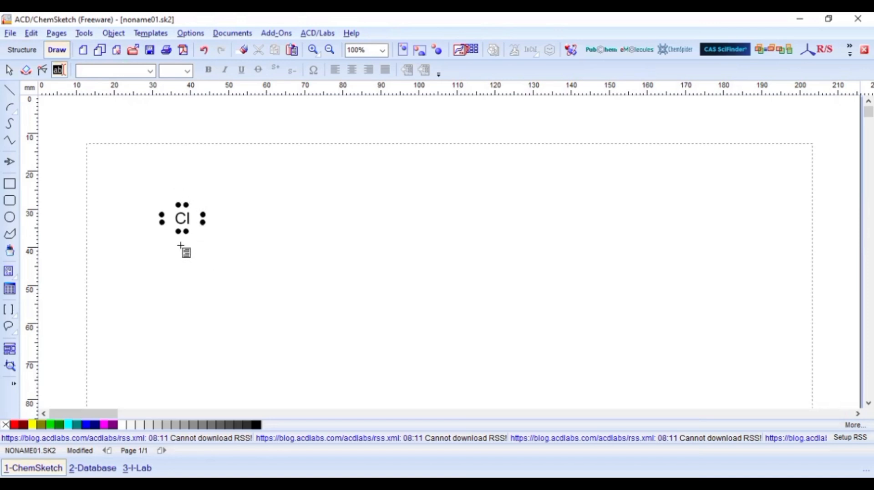
pyautogui.click(179, 246)
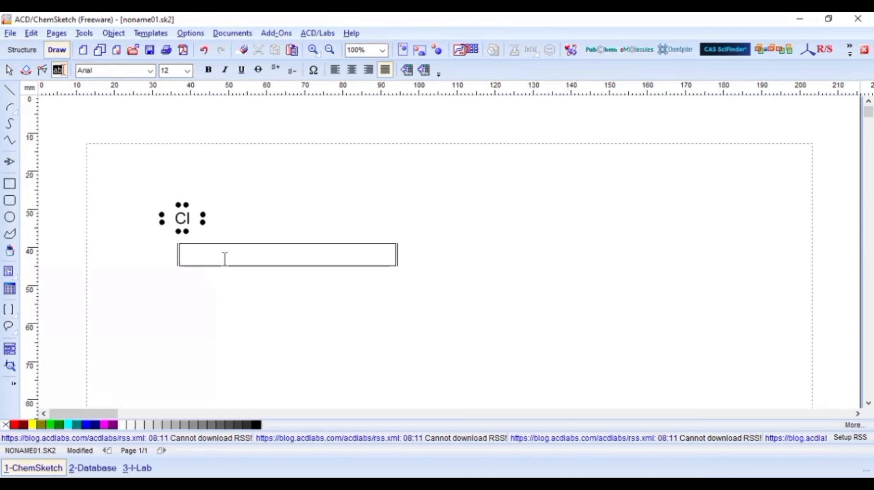
pyautogui.write('F')
pyautogui.click(250, 302)
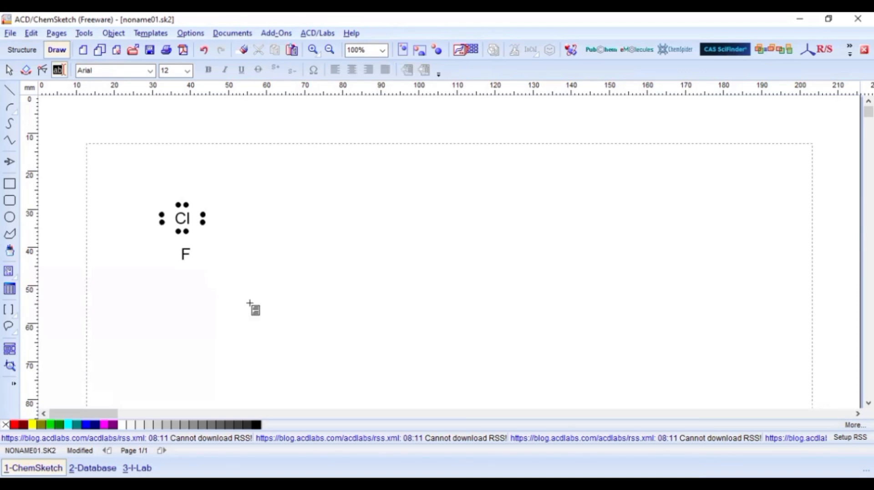
pyautogui.click(15, 71)
pyautogui.moveTo(183, 252); pyautogui.dragTo(177, 251)
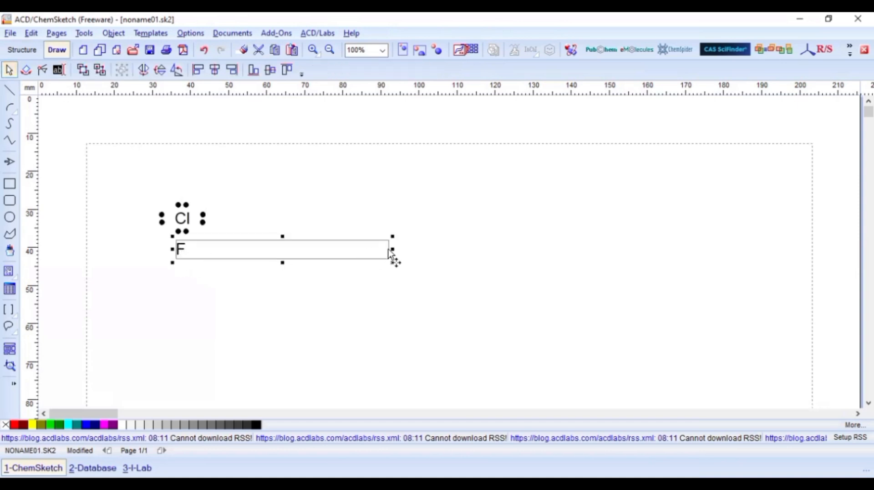
pyautogui.moveTo(393, 248); pyautogui.dragTo(193, 250)
pyautogui.click(230, 259)
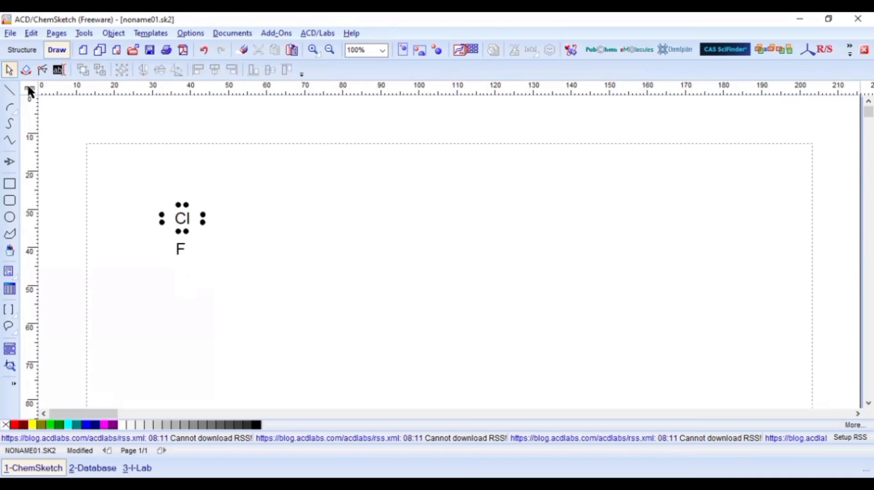
# Add another "F" text label and align it above the Cl symbol's upper electron pair
pyautogui.click(67, 70)
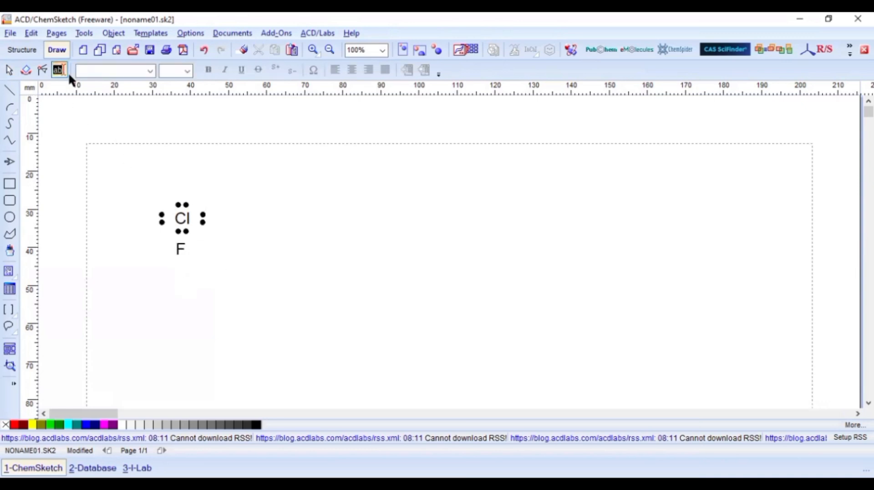
pyautogui.click(182, 190)
pyautogui.write('F')
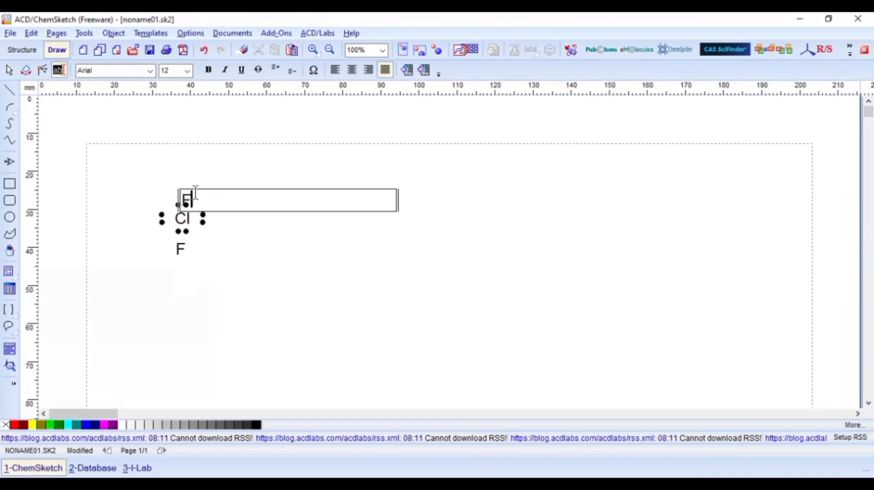
pyautogui.click(211, 172)
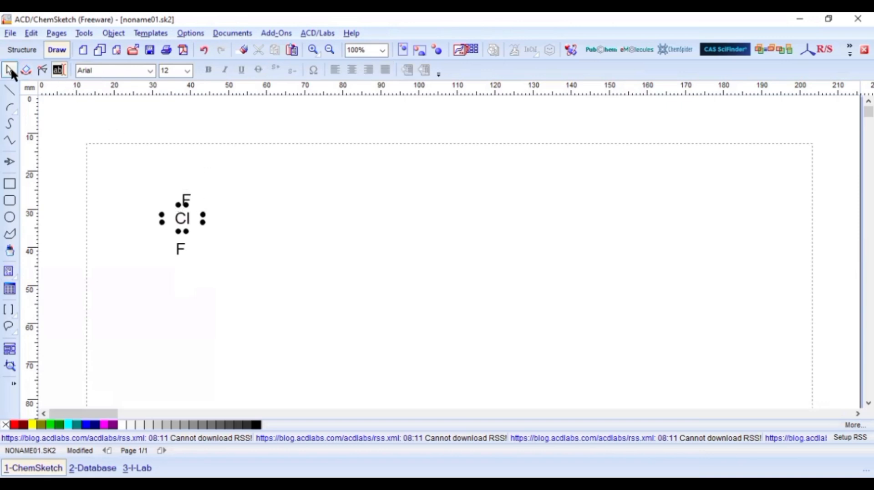
pyautogui.click(10, 68)
pyautogui.moveTo(188, 189); pyautogui.dragTo(182, 181)
# Add an "F" text label to the left of Cl and line it up with the left electron pair
pyautogui.click(59, 69)
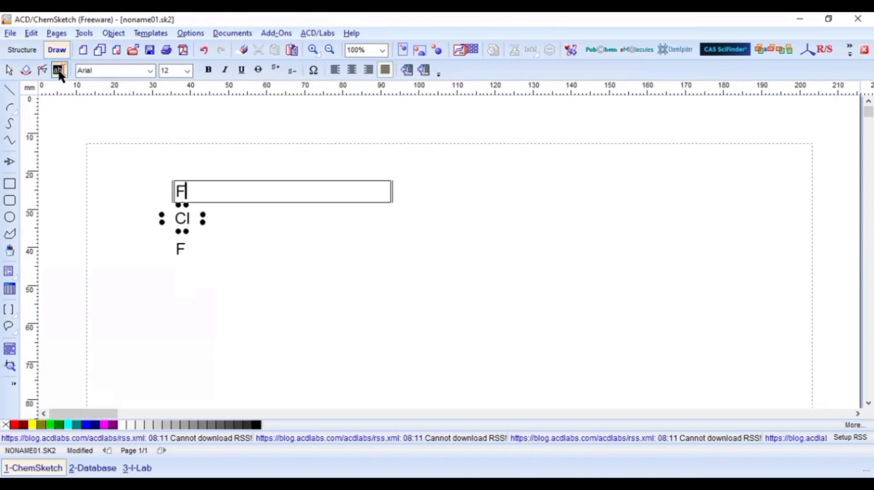
pyautogui.click(217, 221)
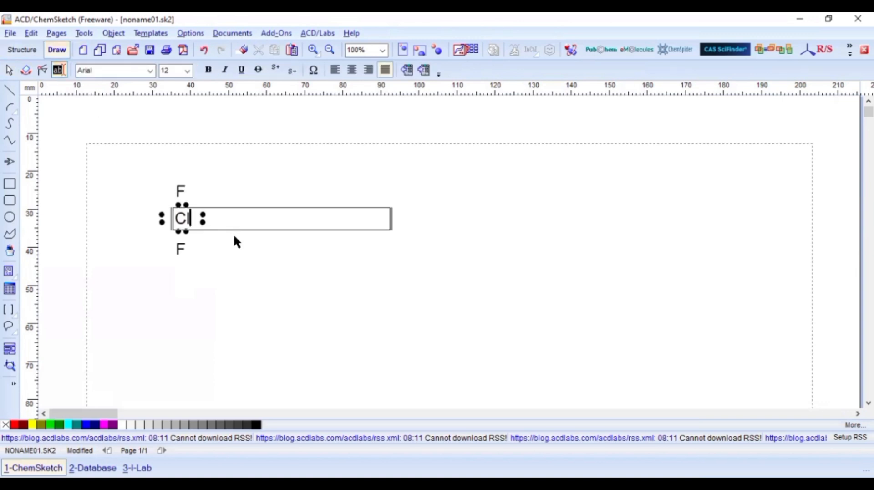
pyautogui.click(141, 219)
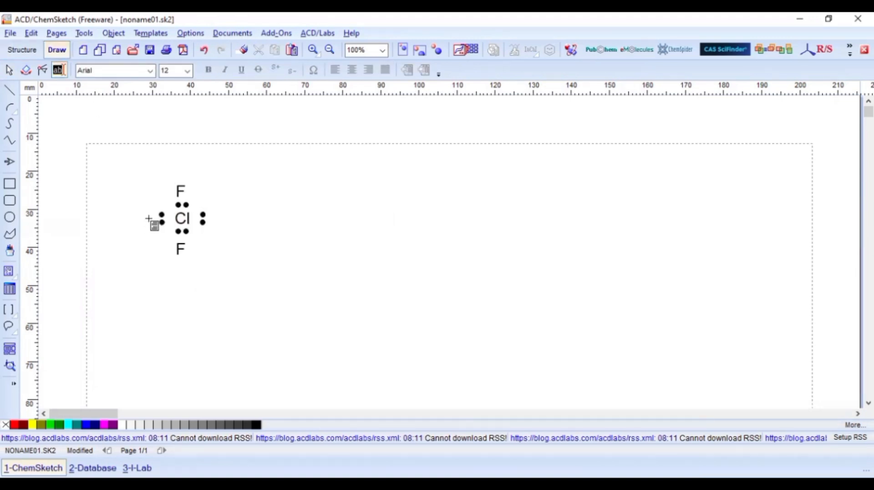
pyautogui.click(146, 219)
pyautogui.write('F')
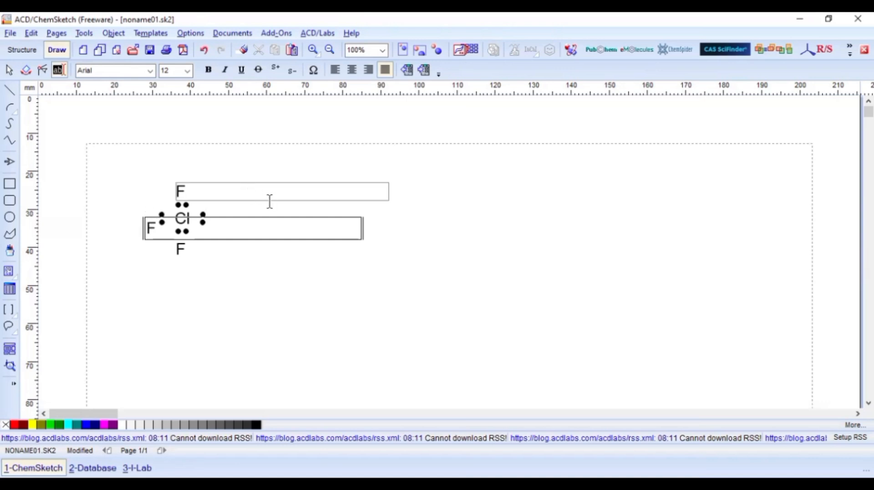
pyautogui.click(13, 71)
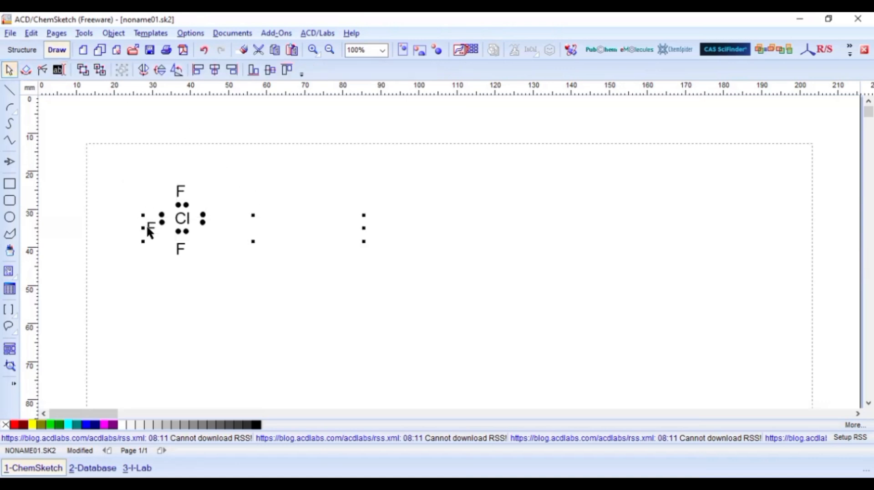
pyautogui.moveTo(157, 235); pyautogui.dragTo(160, 224)
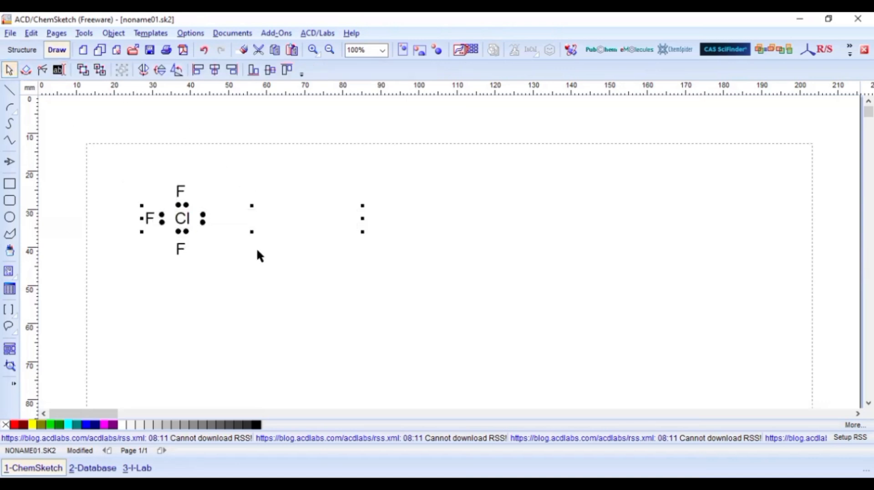
pyautogui.click(265, 255)
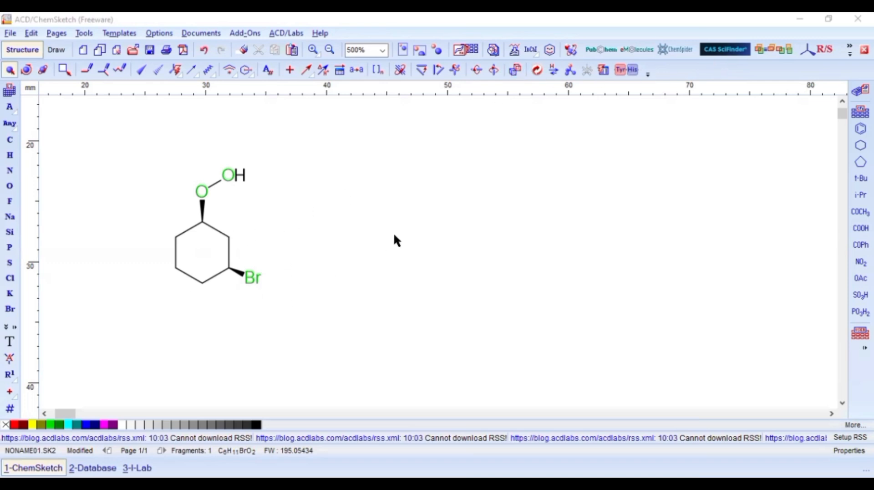
# Open the bromocyclohexyl hydroperoxide structure in ACD/3D Viewer and run 3D optimization on it
pyautogui.click(574, 49)
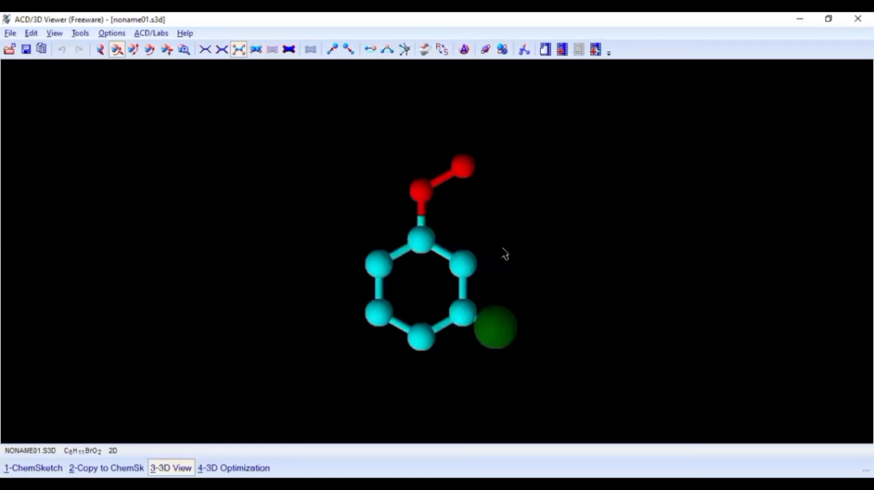
pyautogui.click(524, 50)
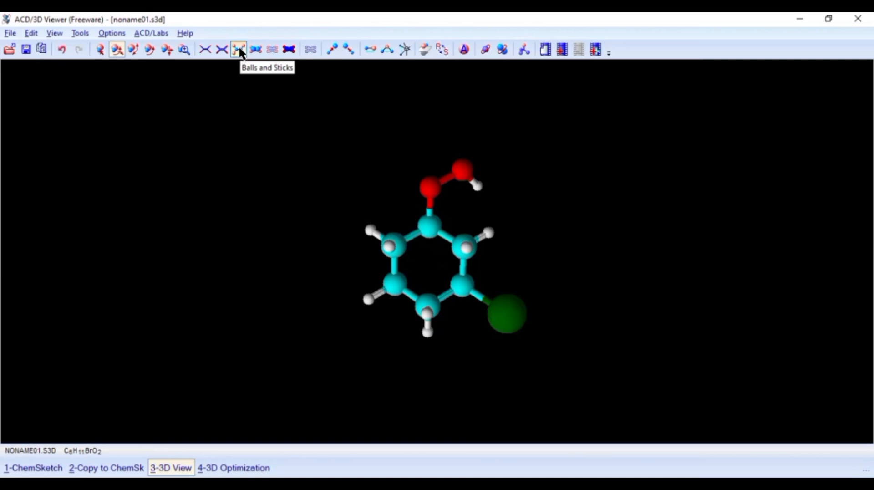
# Compare the molecule's Spacefill, dotted-surface and flat-disk displays, return to Balls and Sticks, and rotate the model to inspect it
pyautogui.click(256, 49)
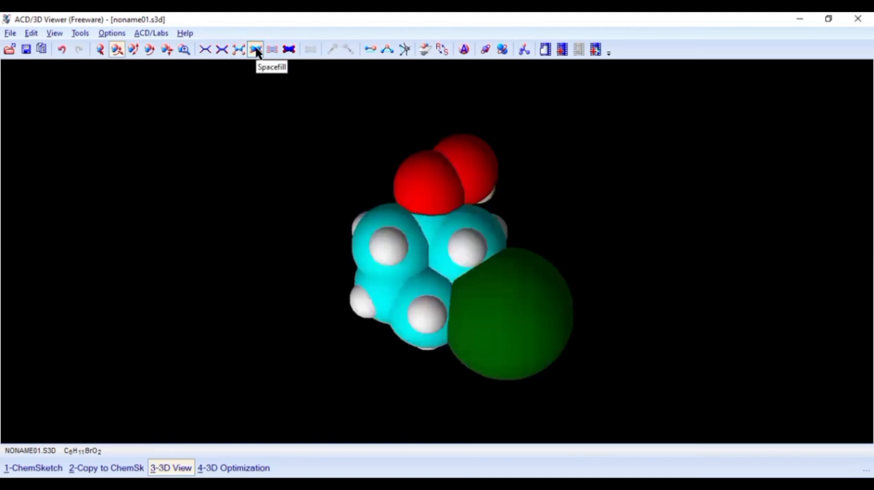
pyautogui.click(239, 49)
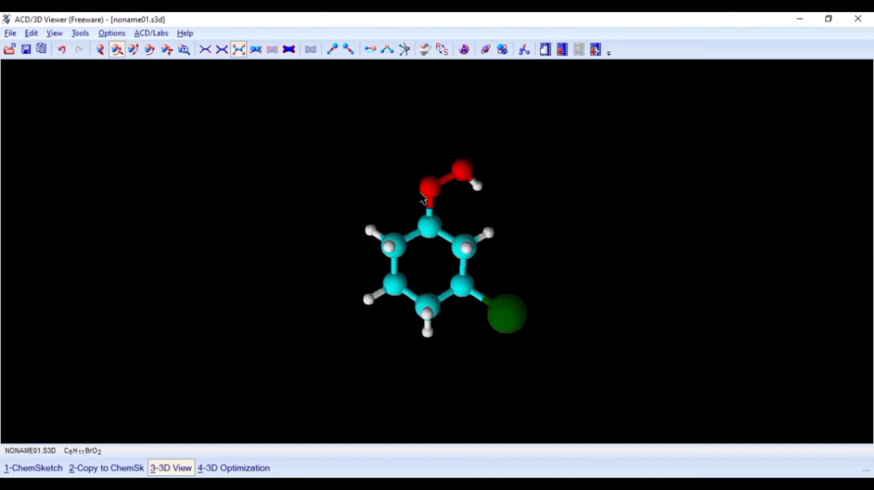
pyautogui.moveTo(485, 273); pyautogui.dragTo(213, 173)
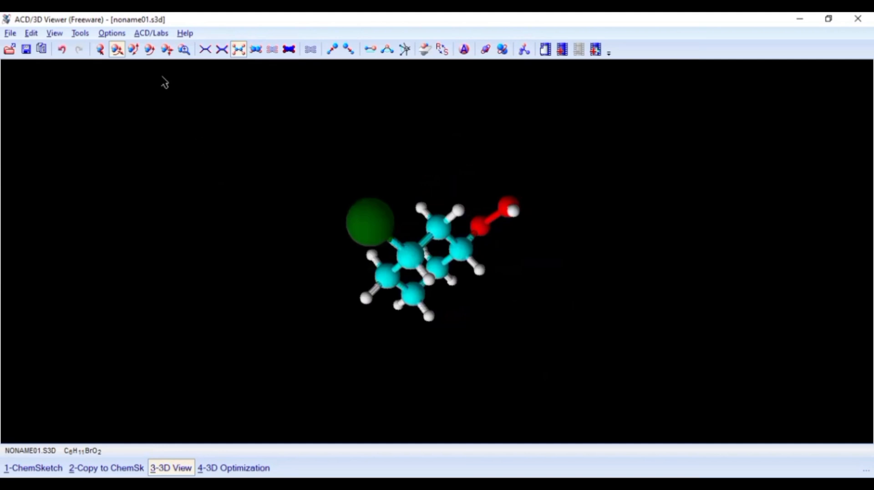
pyautogui.click(272, 50)
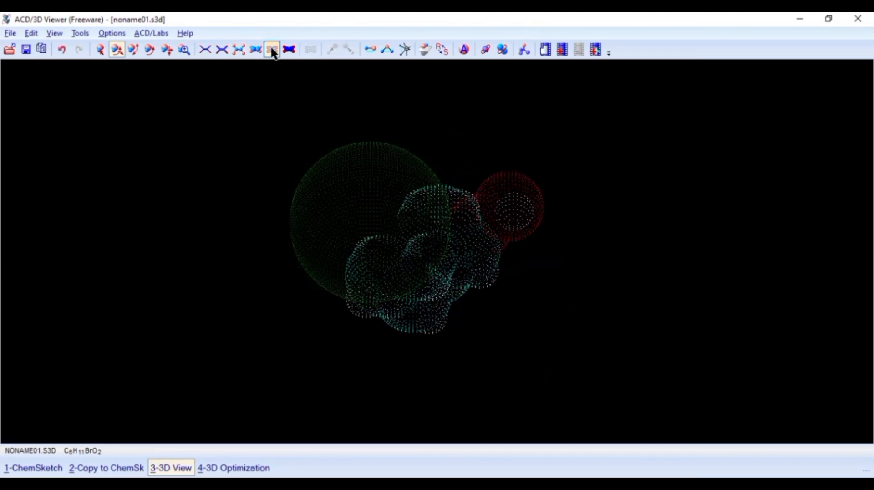
pyautogui.click(289, 49)
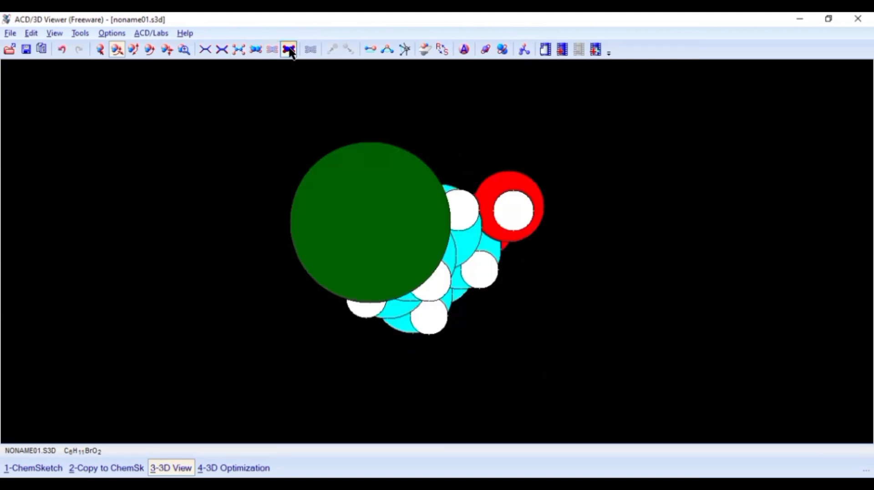
pyautogui.click(238, 49)
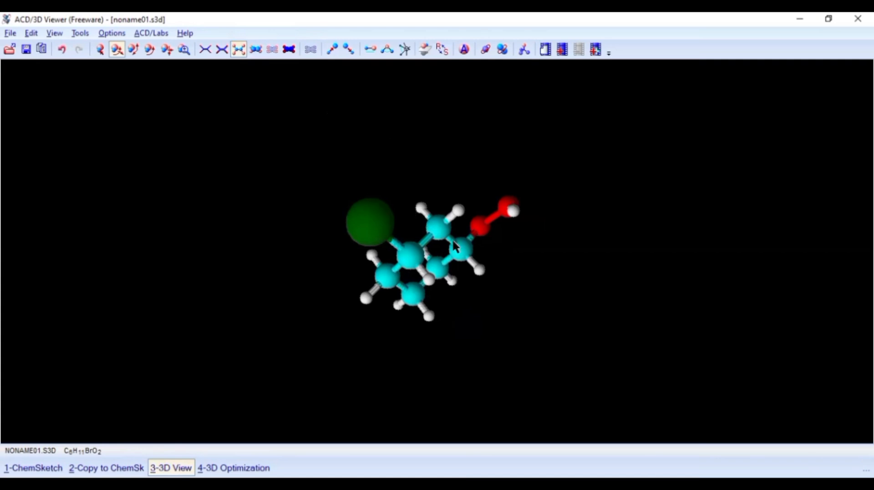
pyautogui.moveTo(505, 268); pyautogui.dragTo(401, 228)
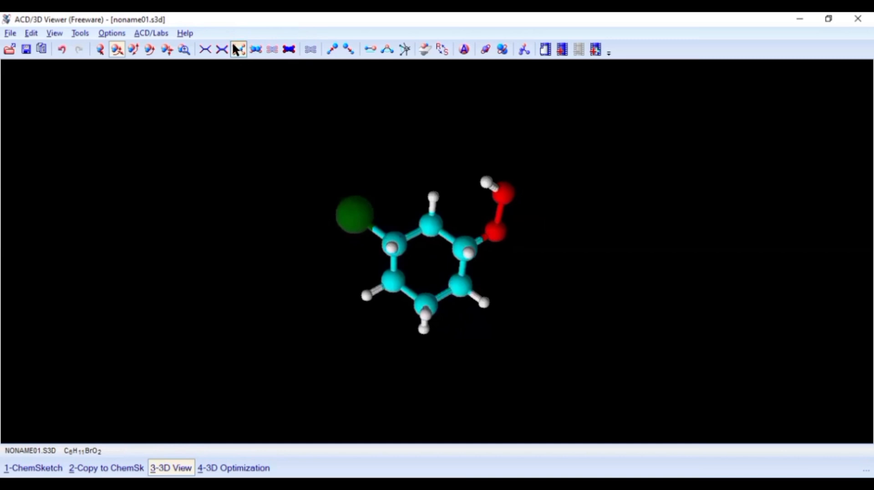
# Measure the bond length between the ring carbon and its attached oxygen, keeping the existing value
pyautogui.click(371, 49)
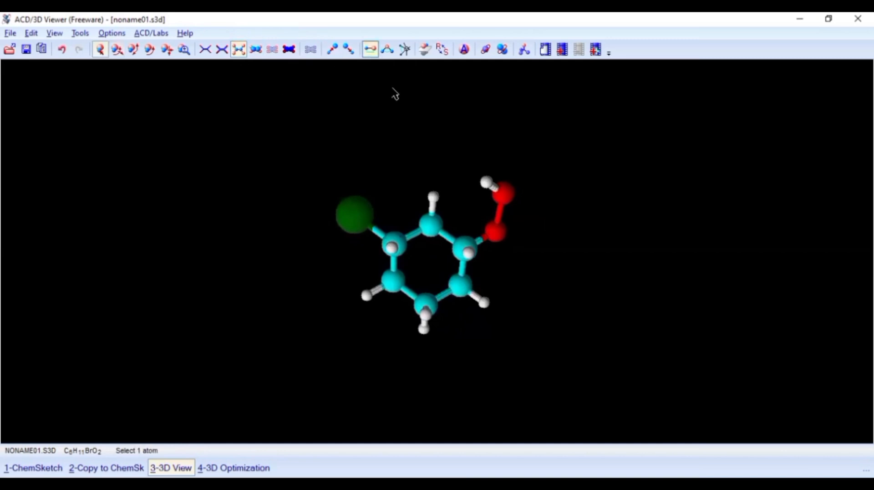
pyautogui.click(465, 249)
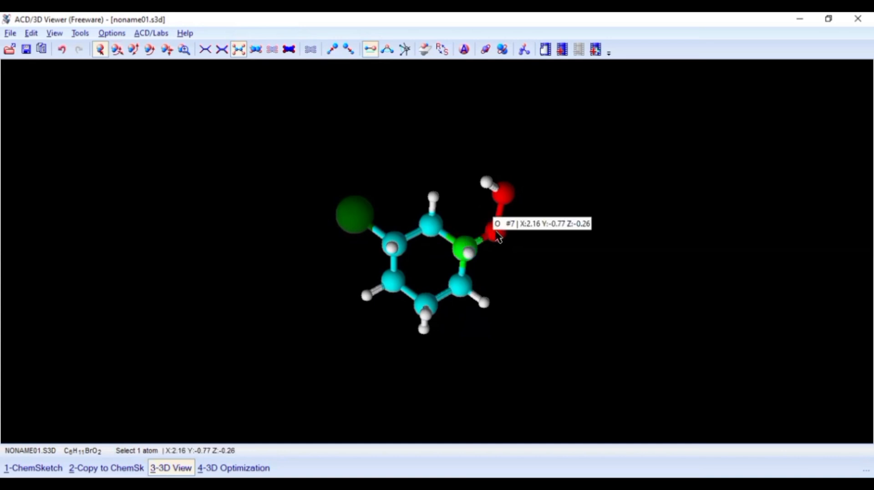
pyautogui.click(499, 236)
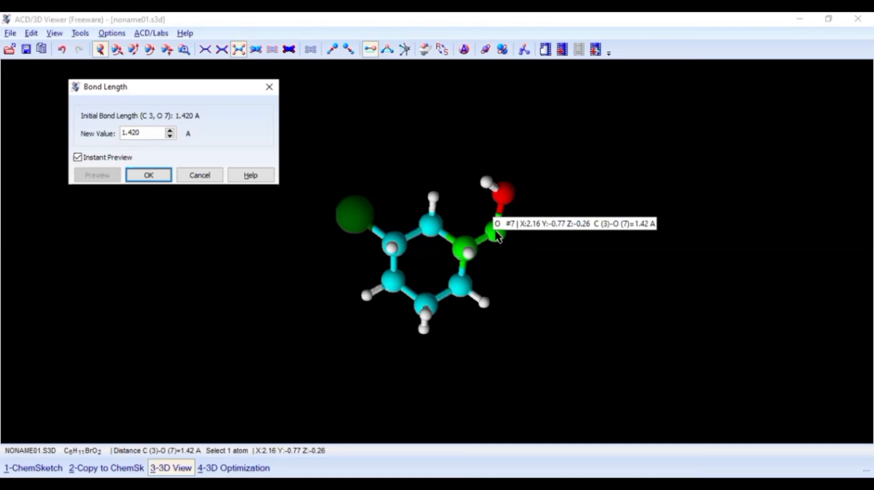
pyautogui.click(160, 175)
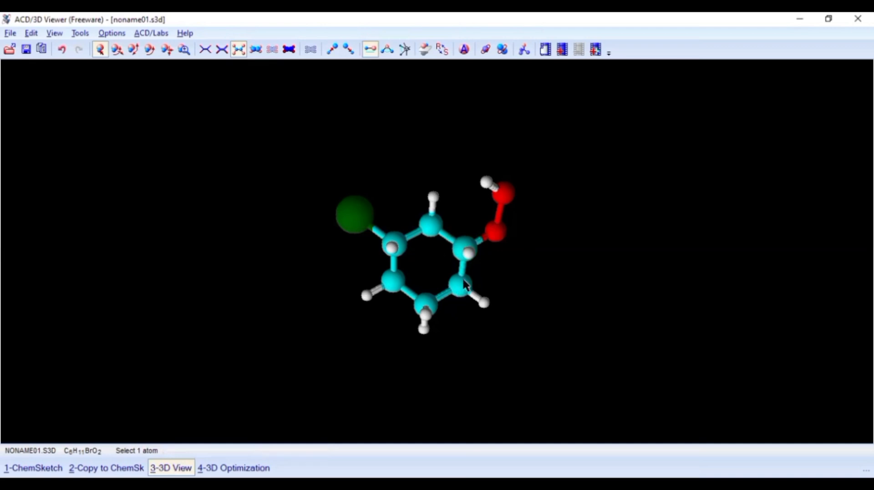
pyautogui.click(426, 303)
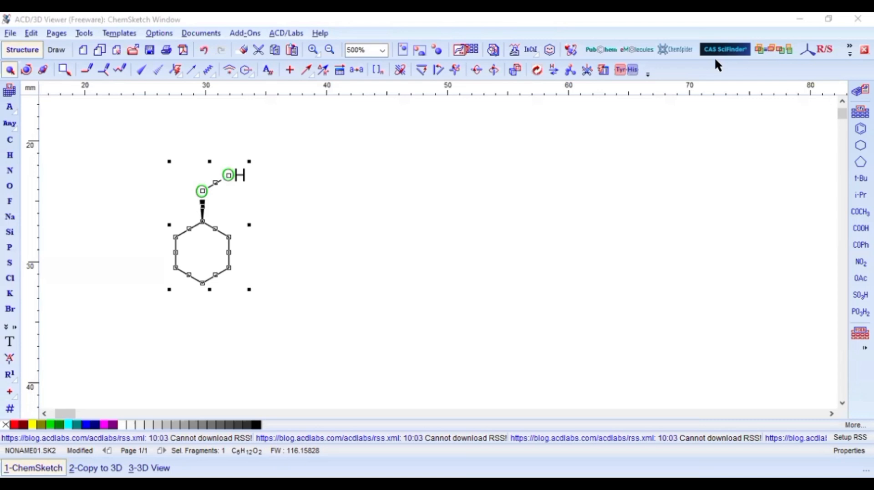
# Select the cyclohexyl hydroperoxide structure in ChemSketch, copy it into the Word document and enlarge it there
pyautogui.click(6, 72)
pyautogui.moveTo(122, 122); pyautogui.dragTo(331, 314)
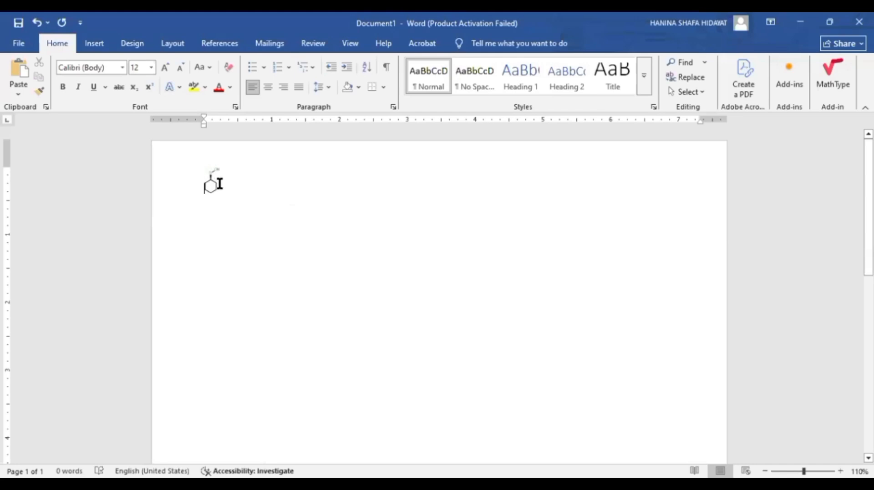
pyautogui.click(212, 186)
pyautogui.moveTo(219, 193); pyautogui.dragTo(251, 214)
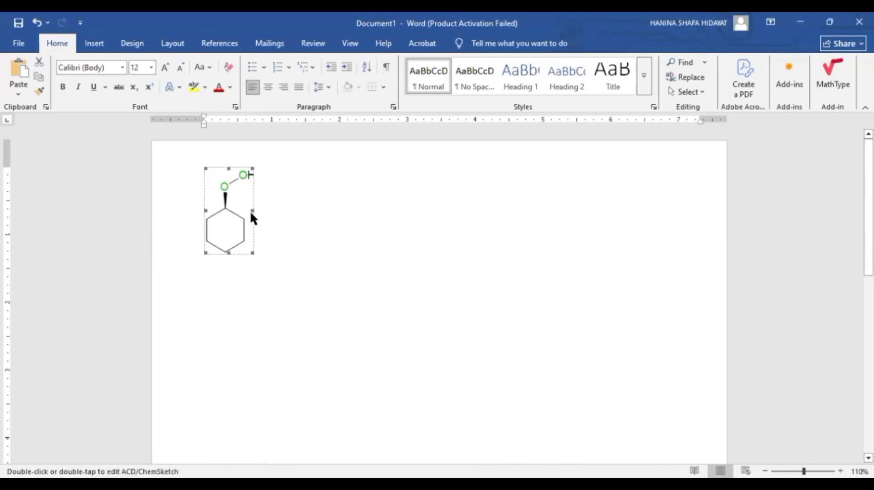
pyautogui.click(283, 230)
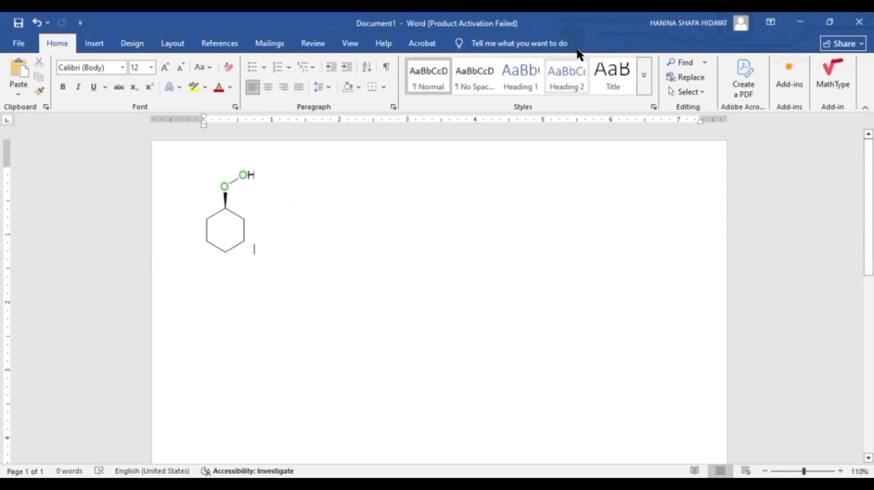